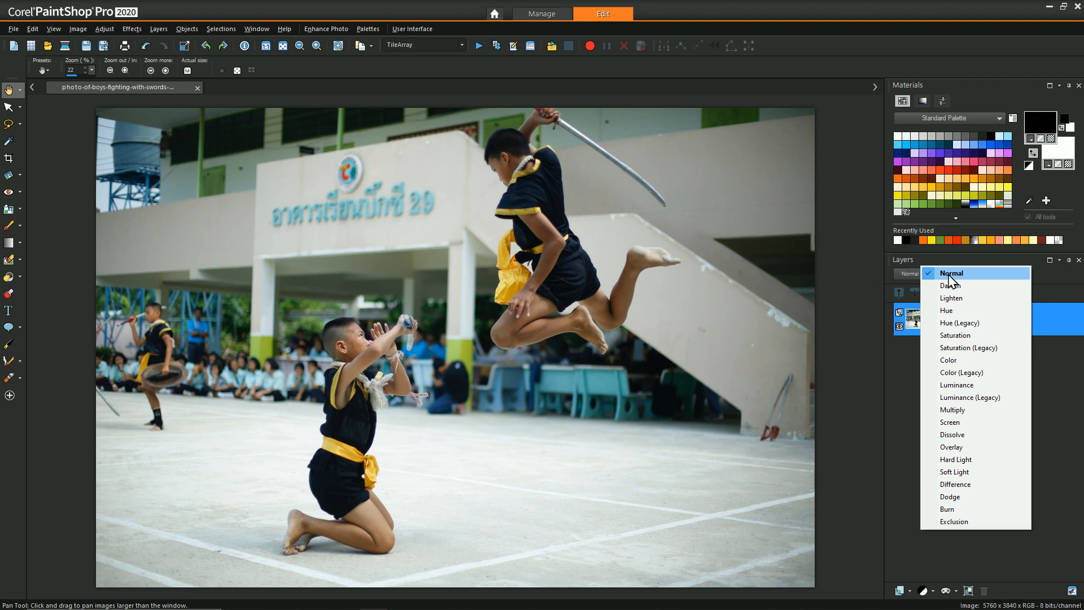
# Add a new raster layer, fill it with black, and place it beneath the photo layer Raster 1
pyautogui.click(952, 277)
pyautogui.click(908, 591)
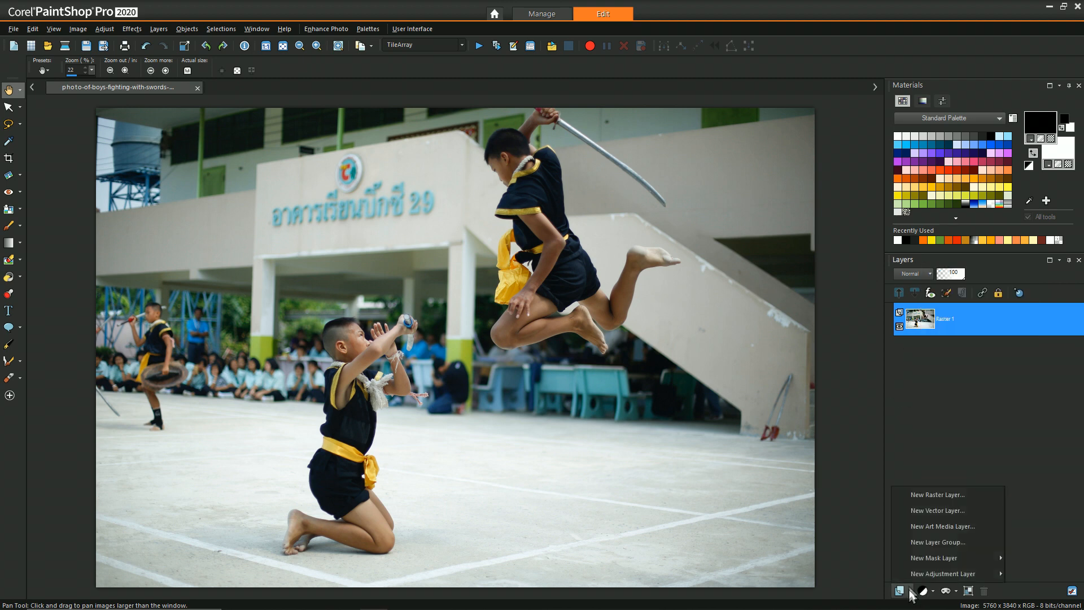
pyautogui.click(918, 495)
pyautogui.press('f')
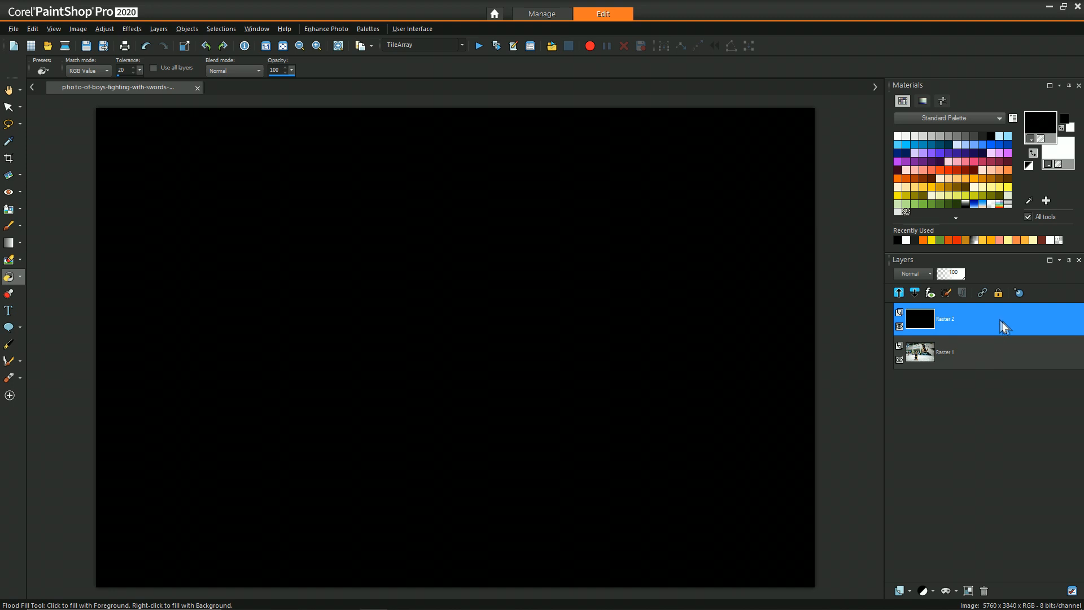
pyautogui.moveTo(1000, 324)
pyautogui.mouseDown()
pyautogui.moveTo(985, 368)
pyautogui.moveTo(959, 368)
pyautogui.mouseUp()
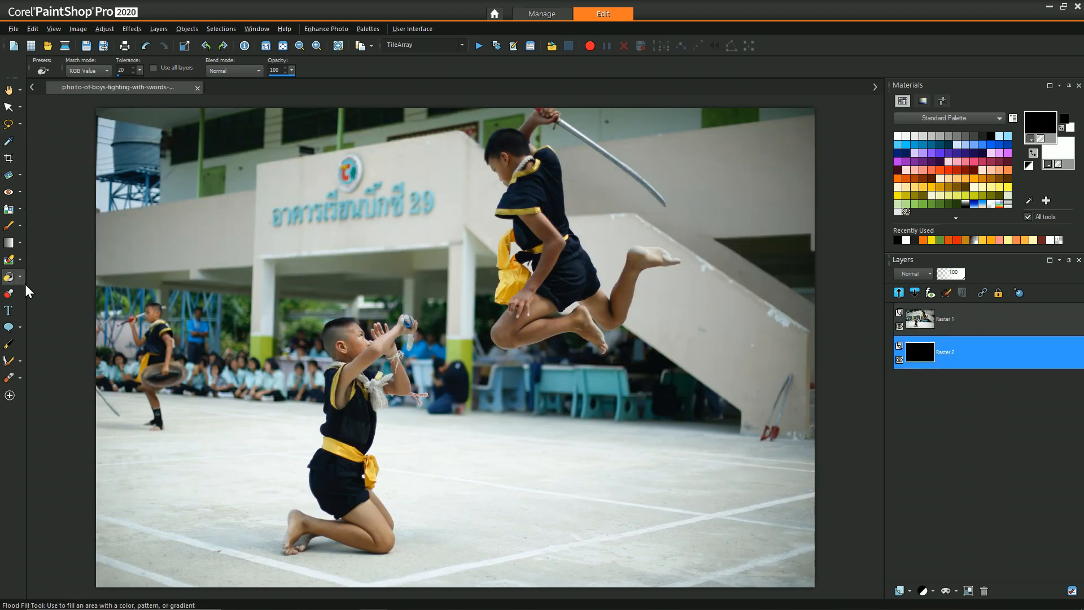
# Choose the Background Eraser at size 512 and make the photo layer Raster 1 active
pyautogui.click(20, 260)
pyautogui.click(53, 266)
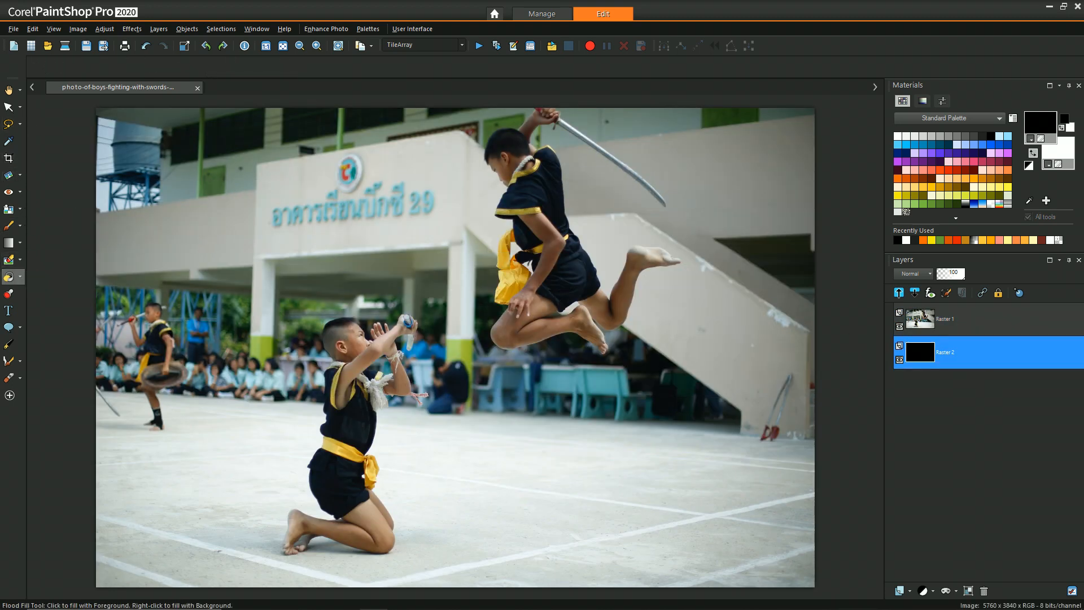
pyautogui.keyDown('alt'); pyautogui.moveTo(384, 439); pyautogui.dragTo(392, 440); pyautogui.keyUp('alt')
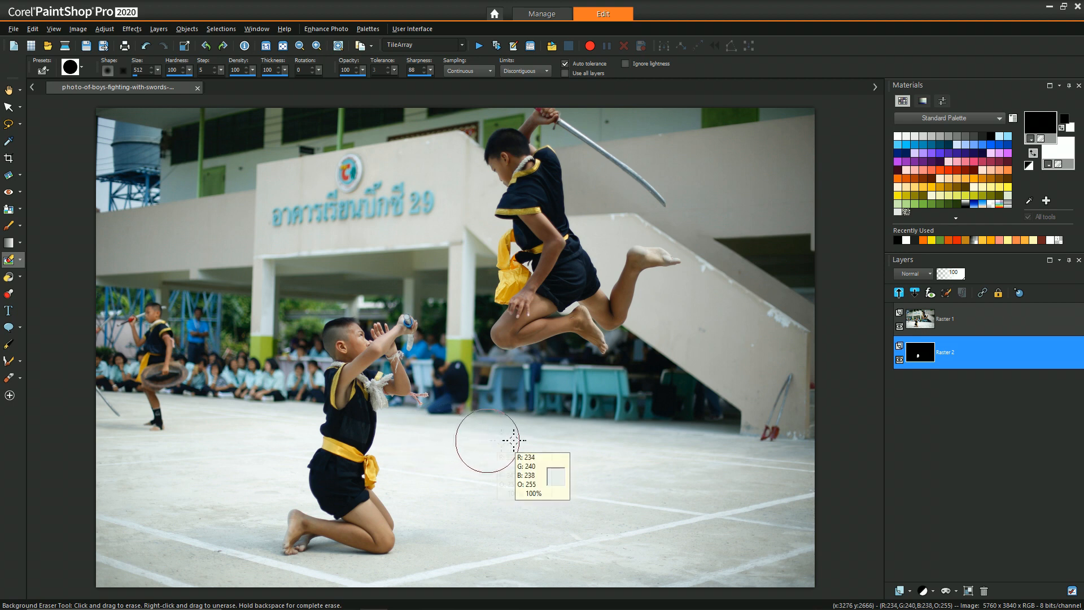
pyautogui.click(921, 325)
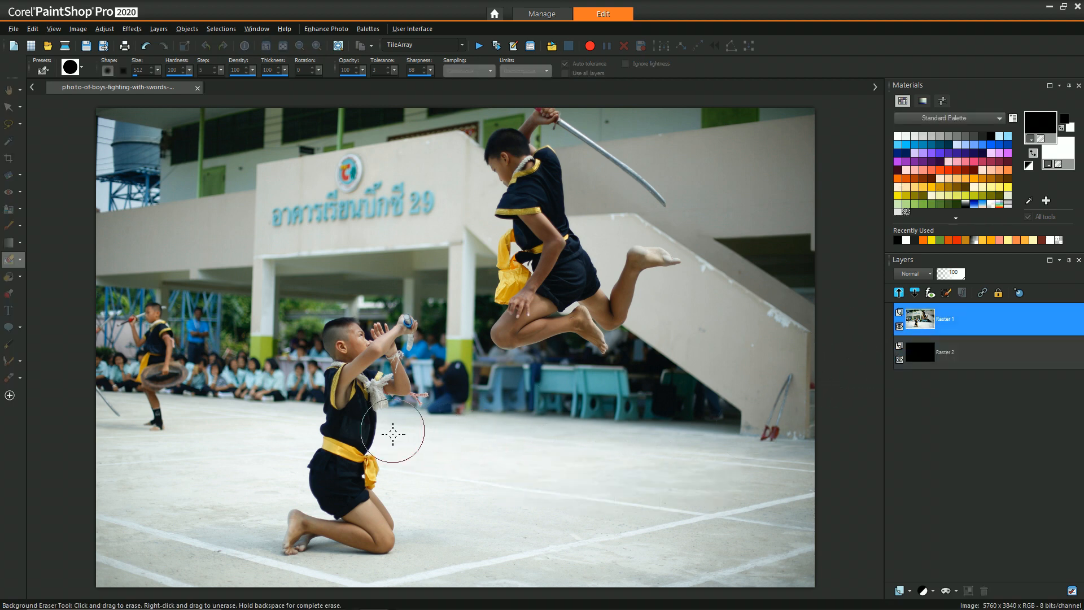
# Erase the background beside the kneeling boy's torso with a size 330 brush, undoing the stroke that spreads behind his head
pyautogui.moveTo(392, 432)
pyautogui.mouseDown()
pyautogui.moveTo(425, 539)
pyautogui.moveTo(423, 498)
pyautogui.moveTo(416, 490)
pyautogui.moveTo(428, 544)
pyautogui.moveTo(407, 568)
pyautogui.moveTo(347, 567)
pyautogui.moveTo(326, 548)
pyautogui.moveTo(391, 561)
pyautogui.moveTo(269, 564)
pyautogui.moveTo(275, 494)
pyautogui.moveTo(310, 508)
pyautogui.moveTo(290, 493)
pyautogui.moveTo(260, 574)
pyautogui.moveTo(402, 579)
pyautogui.moveTo(420, 566)
pyautogui.moveTo(424, 499)
pyautogui.moveTo(409, 434)
pyautogui.moveTo(289, 435)
pyautogui.moveTo(294, 410)
pyautogui.moveTo(292, 462)
pyautogui.moveTo(300, 292)
pyautogui.moveTo(340, 284)
pyautogui.moveTo(304, 309)
pyautogui.moveTo(337, 298)
pyautogui.mouseUp()
pyautogui.scroll(3, 338, 299)
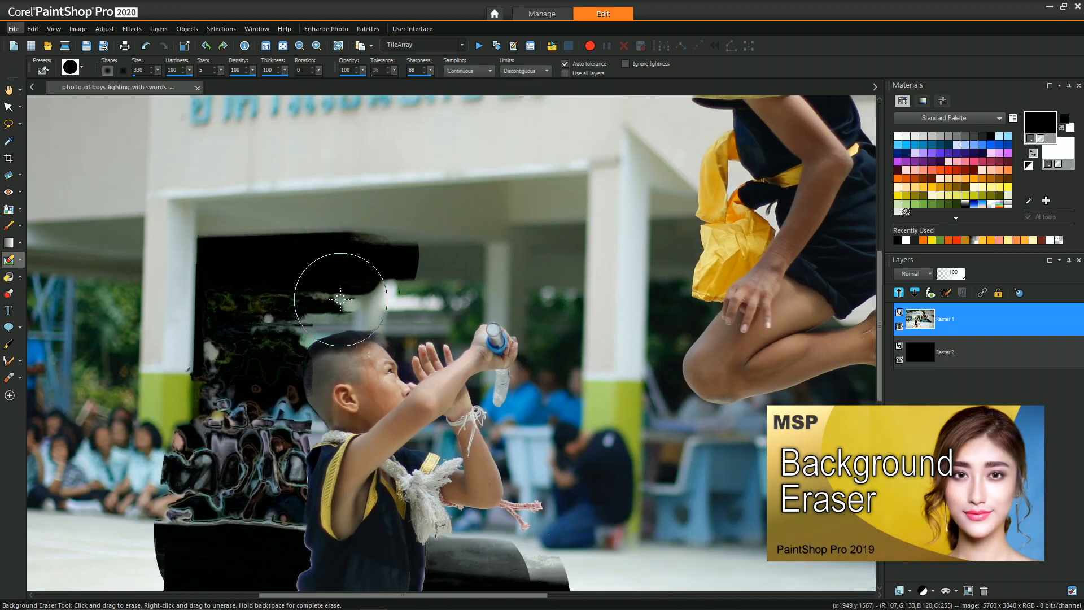
pyautogui.hotkey('ctrl', 'z')
pyautogui.moveTo(261, 386)
pyautogui.mouseDown()
pyautogui.moveTo(267, 517)
pyautogui.moveTo(267, 445)
pyautogui.moveTo(264, 526)
pyautogui.moveTo(243, 557)
pyautogui.mouseUp()
pyautogui.scroll(-3, 242, 557)
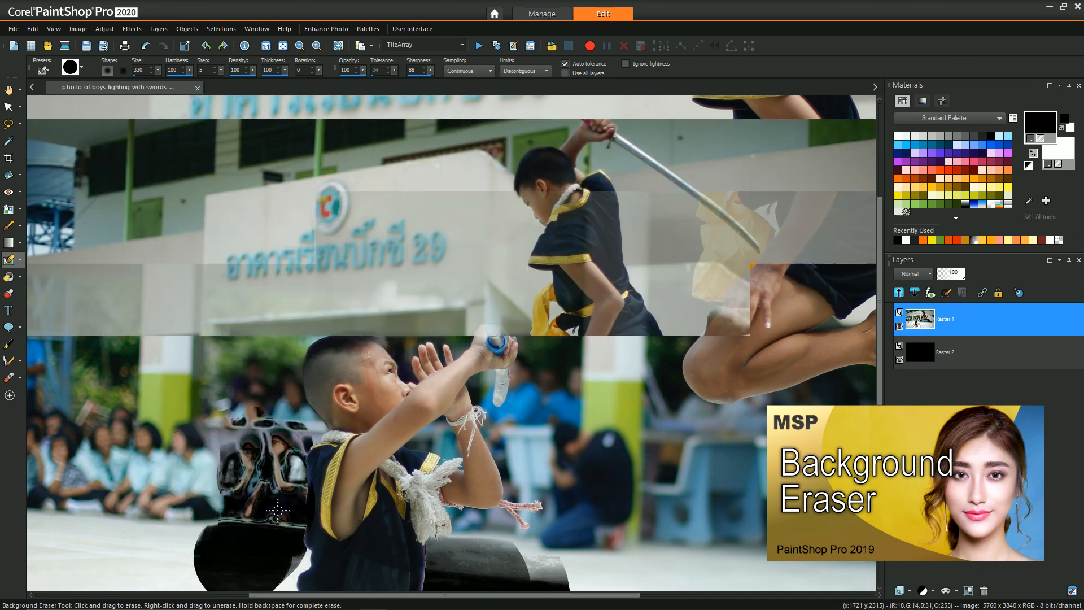
pyautogui.scroll(3, 266, 545)
pyautogui.moveTo(295, 516); pyautogui.dragTo(298, 508)
pyautogui.scroll(-4, 293, 517)
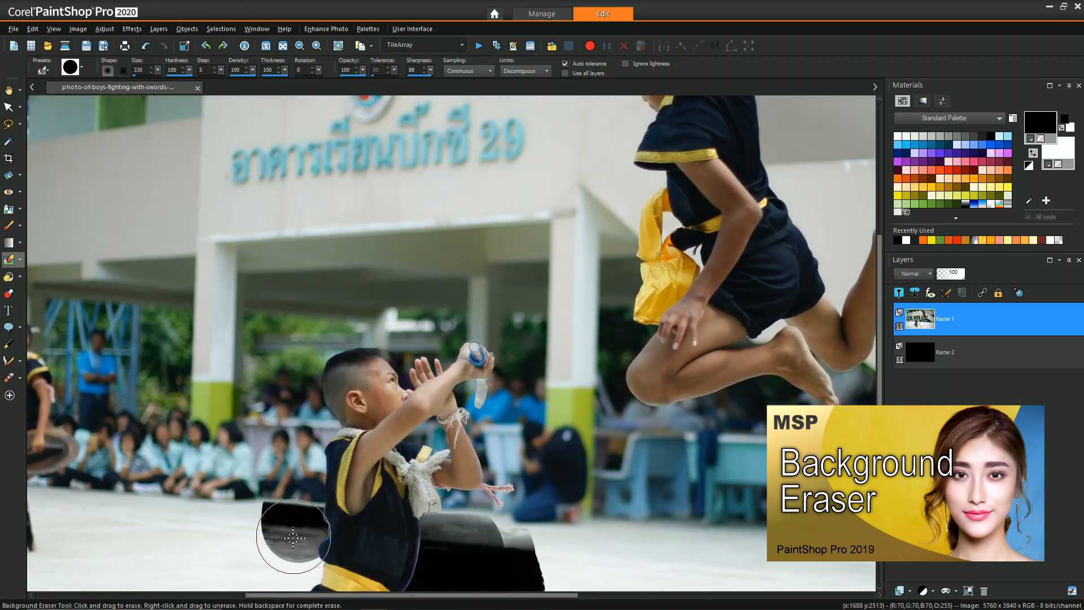
# Erase the court background around the kneeling boy's back, waist and legs with the size 330 brush
pyautogui.scroll(-1, 290, 531)
pyautogui.scroll(3, 288, 566)
pyautogui.moveTo(295, 557); pyautogui.dragTo(298, 535)
pyautogui.scroll(-3, 297, 535)
pyautogui.moveTo(879, 327); pyautogui.dragTo(879, 418)
pyautogui.scroll(2, 266, 354)
pyautogui.moveTo(306, 354)
pyautogui.mouseDown()
pyautogui.moveTo(300, 395)
pyautogui.moveTo(326, 301)
pyautogui.moveTo(283, 389)
pyautogui.moveTo(291, 431)
pyautogui.moveTo(263, 461)
pyautogui.moveTo(246, 545)
pyautogui.moveTo(255, 535)
pyautogui.moveTo(265, 543)
pyautogui.moveTo(265, 530)
pyautogui.moveTo(286, 545)
pyautogui.mouseUp()
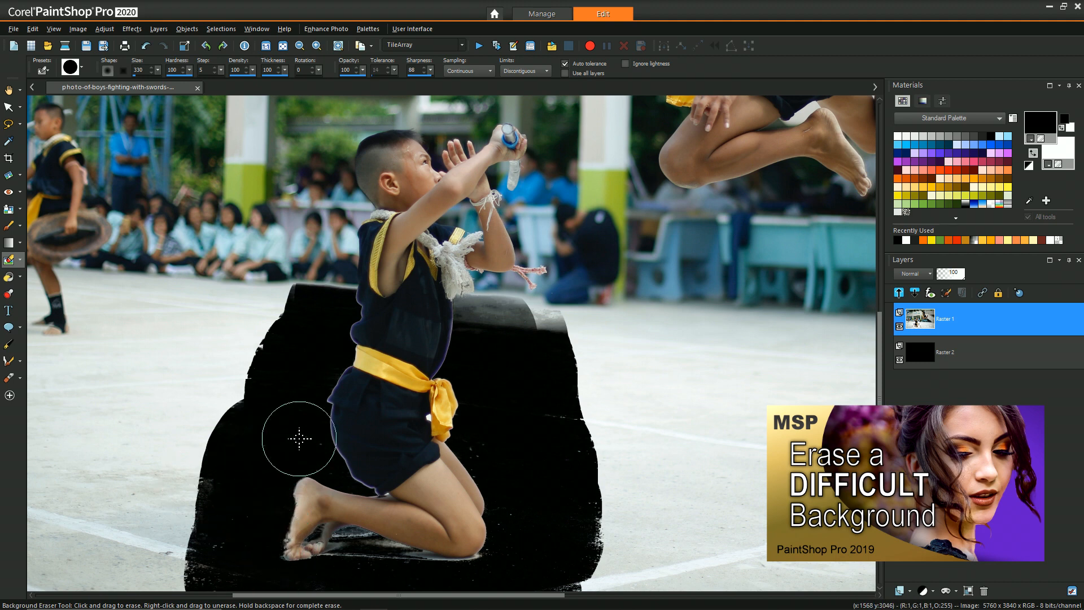
# Erase the gray remnants in front of the kneeling boy's chest and the background around the pink rope, using brush size 179
pyautogui.moveTo(499, 319); pyautogui.dragTo(493, 293)
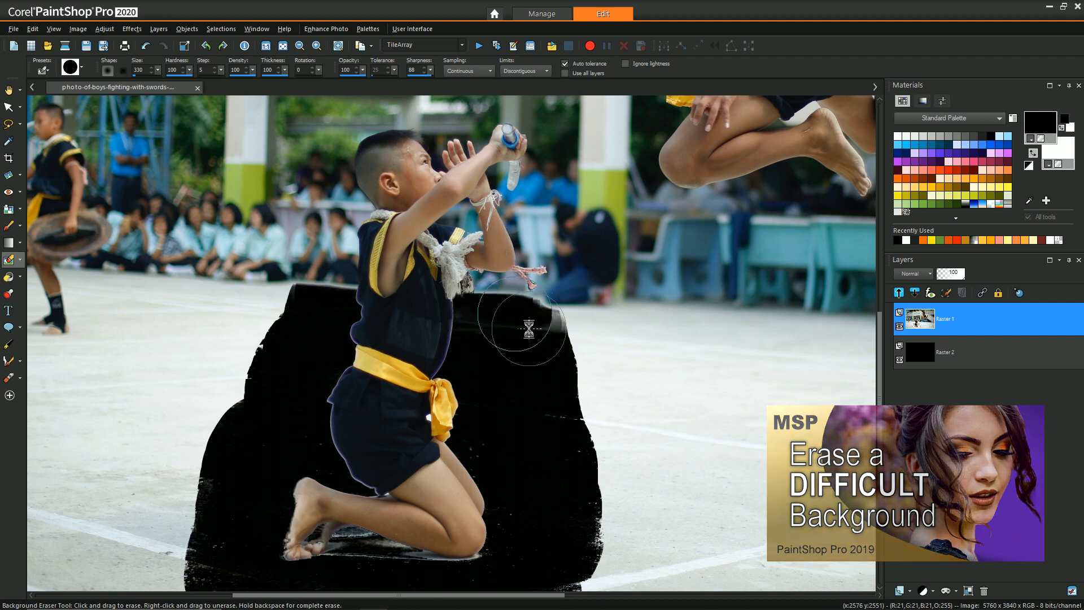
pyautogui.scroll(2, 509, 316)
pyautogui.hotkey('ctrl', 'z')
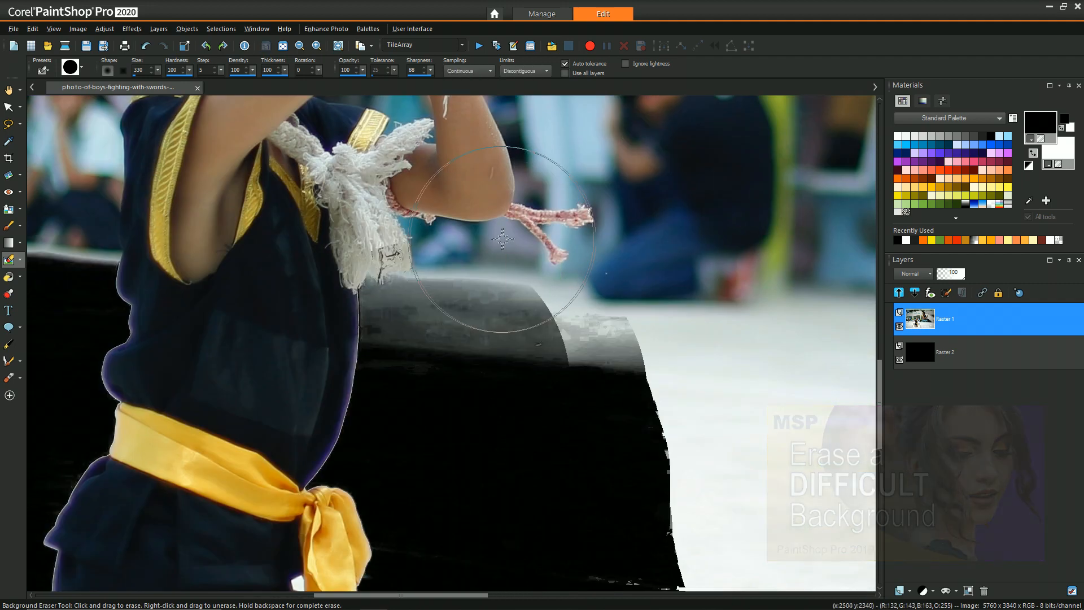
pyautogui.scroll(1, 496, 260)
pyautogui.moveTo(496, 260)
pyautogui.mouseDown()
pyautogui.moveTo(608, 342)
pyautogui.moveTo(662, 270)
pyautogui.moveTo(636, 330)
pyautogui.moveTo(641, 267)
pyautogui.moveTo(624, 237)
pyautogui.moveTo(584, 222)
pyautogui.moveTo(603, 305)
pyautogui.moveTo(572, 289)
pyautogui.moveTo(498, 280)
pyautogui.moveTo(504, 292)
pyautogui.moveTo(479, 380)
pyautogui.moveTo(460, 411)
pyautogui.moveTo(445, 415)
pyautogui.moveTo(421, 384)
pyautogui.mouseUp()
pyautogui.moveTo(331, 339)
pyautogui.mouseDown()
pyautogui.moveTo(334, 419)
pyautogui.moveTo(379, 368)
pyautogui.moveTo(406, 304)
pyautogui.moveTo(439, 273)
pyautogui.moveTo(578, 363)
pyautogui.moveTo(487, 305)
pyautogui.moveTo(470, 268)
pyautogui.moveTo(480, 258)
pyautogui.moveTo(537, 265)
pyautogui.moveTo(649, 370)
pyautogui.moveTo(676, 432)
pyautogui.mouseUp()
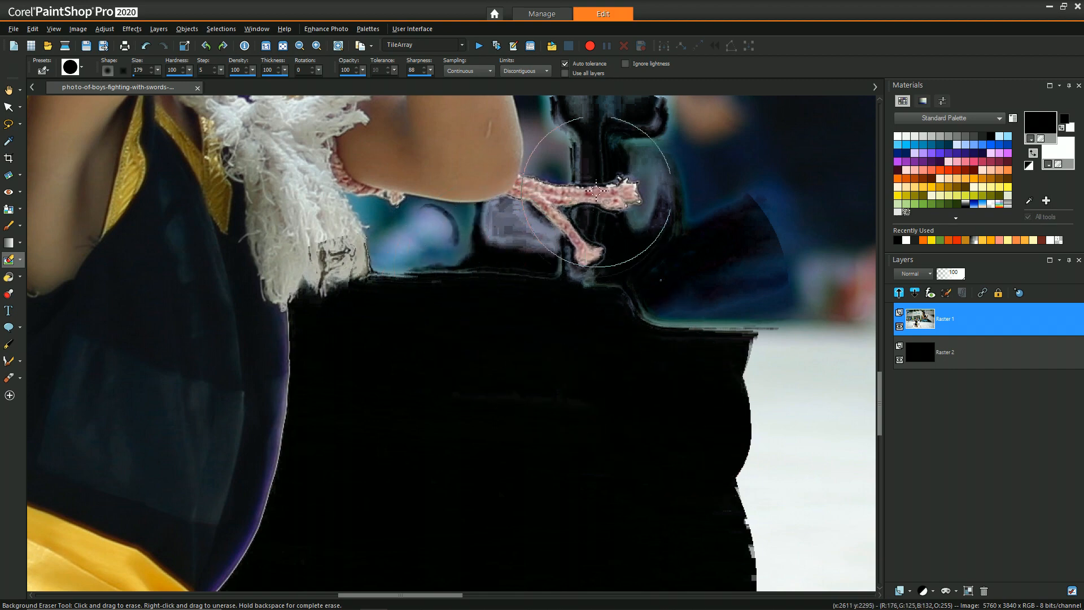
# Erase the background in the gap between the kneeling boy's arms, undoing the unwanted strokes
pyautogui.scroll(-1, 593, 194)
pyautogui.scroll(1, 596, 161)
pyautogui.scroll(-1, 590, 123)
pyautogui.scroll(-3, 554, 99)
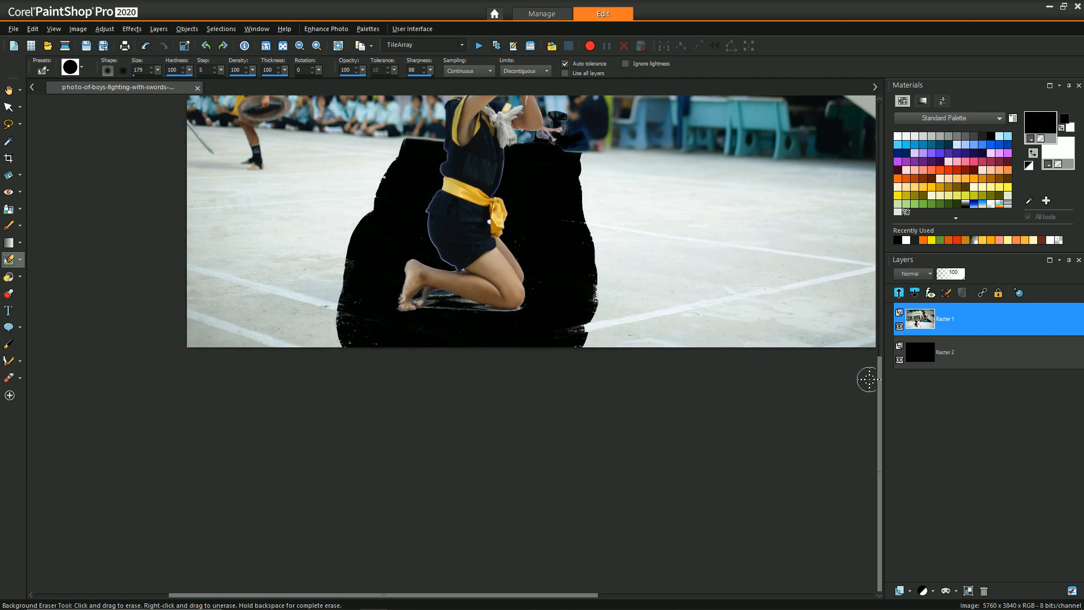
pyautogui.moveTo(881, 360); pyautogui.dragTo(880, 276)
pyautogui.scroll(1, 517, 209)
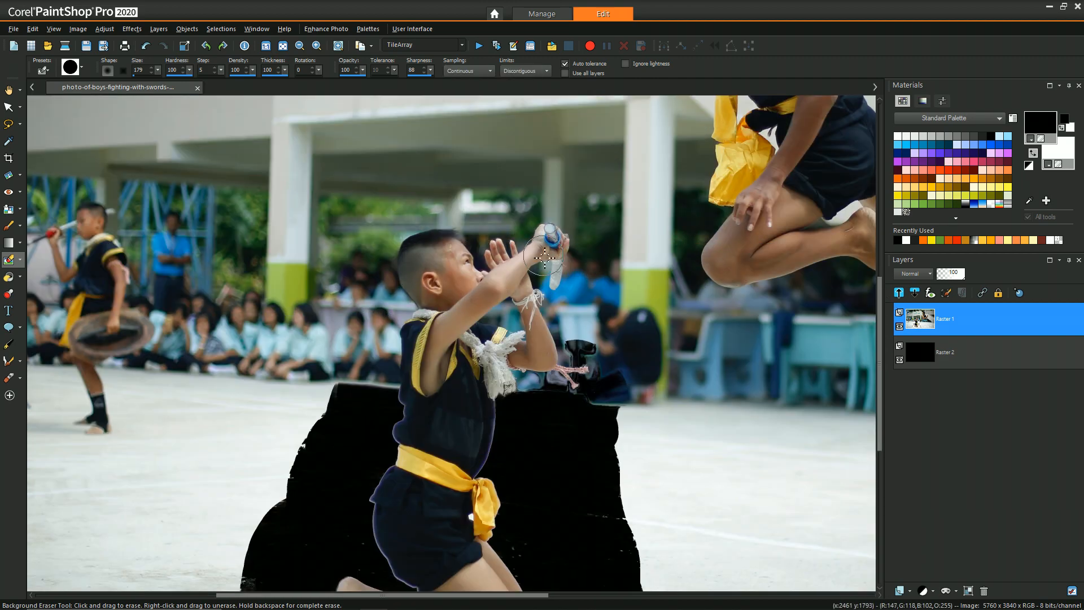
pyautogui.scroll(2, 544, 257)
pyautogui.moveTo(452, 397)
pyautogui.mouseDown()
pyautogui.moveTo(477, 419)
pyautogui.moveTo(418, 414)
pyautogui.moveTo(456, 427)
pyautogui.moveTo(452, 404)
pyautogui.moveTo(430, 406)
pyautogui.moveTo(469, 420)
pyautogui.moveTo(468, 404)
pyautogui.moveTo(455, 410)
pyautogui.moveTo(455, 370)
pyautogui.moveTo(480, 425)
pyautogui.mouseUp()
pyautogui.hotkey('ctrl', 'z')
pyautogui.hotkey('ctrl', 'z')
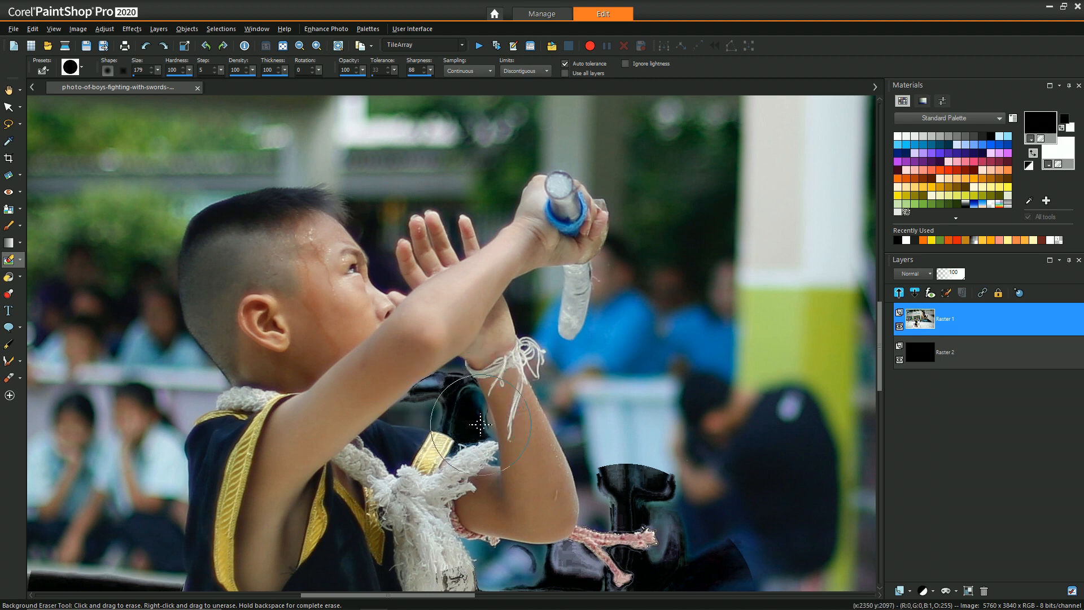
# Erase the background above the kneeling boy's head and around his raised hands and sword handle, retrying undone strokes and reducing the brush to size 94
pyautogui.moveTo(570, 395); pyautogui.dragTo(610, 422)
pyautogui.hotkey('ctrl', 'z')
pyautogui.moveTo(274, 166)
pyautogui.mouseDown()
pyautogui.moveTo(188, 191)
pyautogui.moveTo(167, 217)
pyautogui.moveTo(249, 169)
pyautogui.moveTo(351, 181)
pyautogui.moveTo(386, 204)
pyautogui.moveTo(425, 182)
pyautogui.mouseUp()
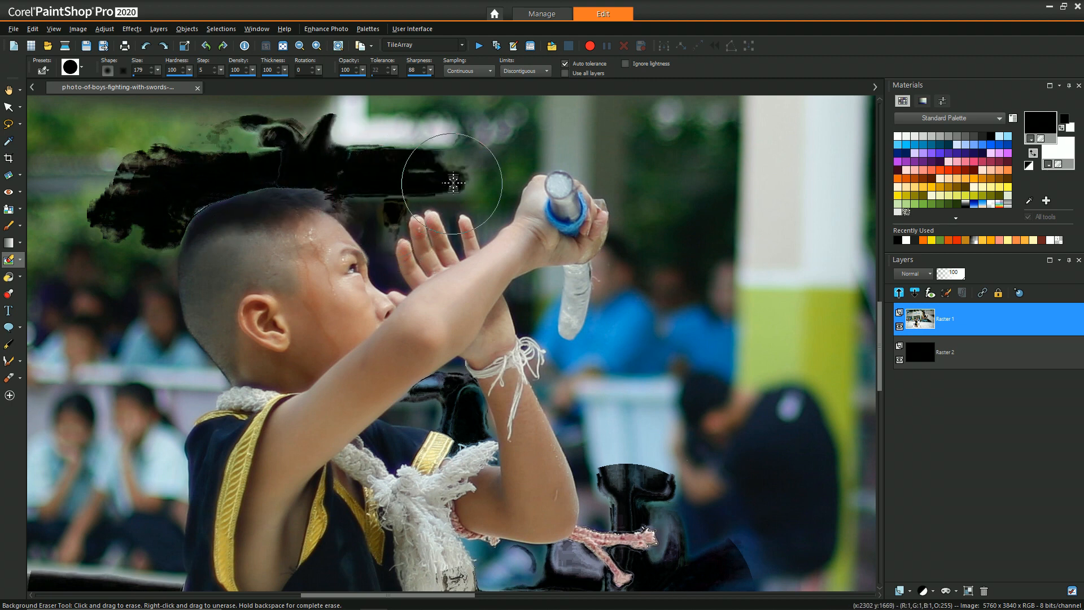
pyautogui.hotkey('ctrl', 'z')
pyautogui.moveTo(306, 171)
pyautogui.mouseDown()
pyautogui.moveTo(181, 164)
pyautogui.moveTo(156, 183)
pyautogui.moveTo(236, 174)
pyautogui.moveTo(151, 234)
pyautogui.moveTo(222, 173)
pyautogui.moveTo(217, 189)
pyautogui.moveTo(161, 223)
pyautogui.moveTo(206, 181)
pyautogui.moveTo(353, 167)
pyautogui.moveTo(409, 191)
pyautogui.moveTo(397, 242)
pyautogui.moveTo(498, 204)
pyautogui.moveTo(464, 165)
pyautogui.moveTo(489, 222)
pyautogui.moveTo(524, 159)
pyautogui.moveTo(566, 149)
pyautogui.moveTo(611, 171)
pyautogui.moveTo(654, 237)
pyautogui.moveTo(649, 274)
pyautogui.moveTo(619, 269)
pyautogui.moveTo(608, 313)
pyautogui.moveTo(635, 306)
pyautogui.moveTo(609, 309)
pyautogui.moveTo(592, 349)
pyautogui.moveTo(567, 356)
pyautogui.moveTo(543, 321)
pyautogui.moveTo(549, 284)
pyautogui.moveTo(547, 305)
pyautogui.moveTo(531, 297)
pyautogui.moveTo(552, 335)
pyautogui.moveTo(546, 378)
pyautogui.mouseUp()
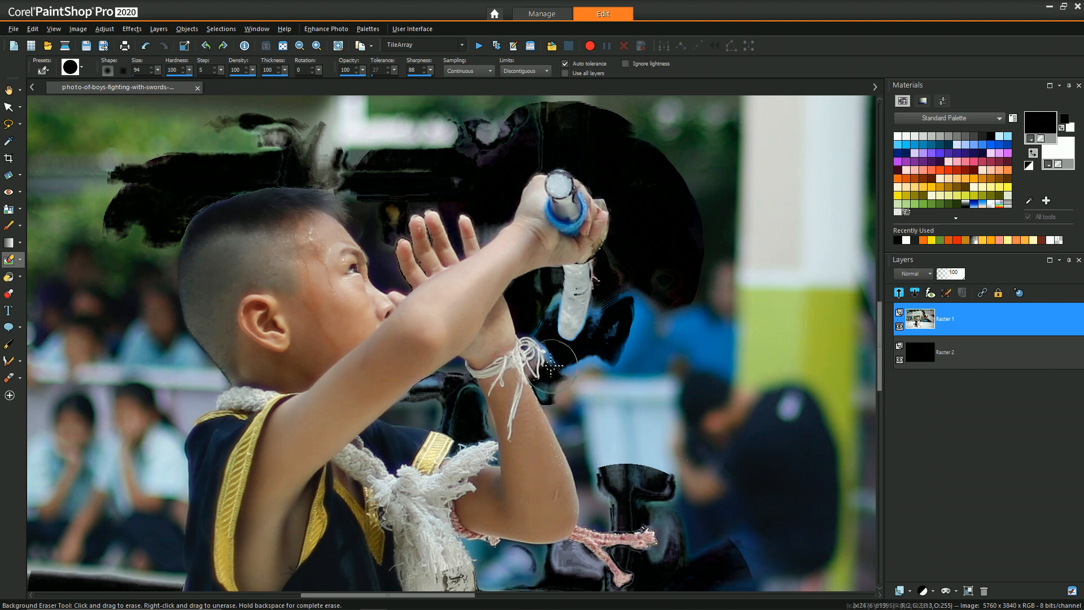
# Erase the background along the outer forearm and around the pink rope with a size 54 brush
pyautogui.moveTo(549, 364); pyautogui.dragTo(551, 377)
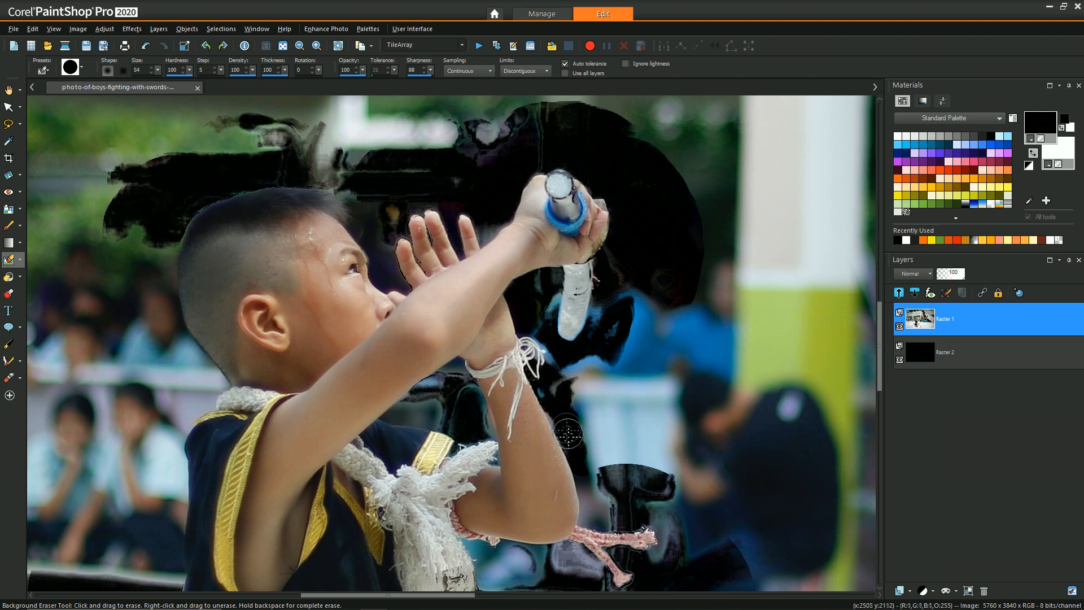
pyautogui.moveTo(596, 518); pyautogui.dragTo(669, 531)
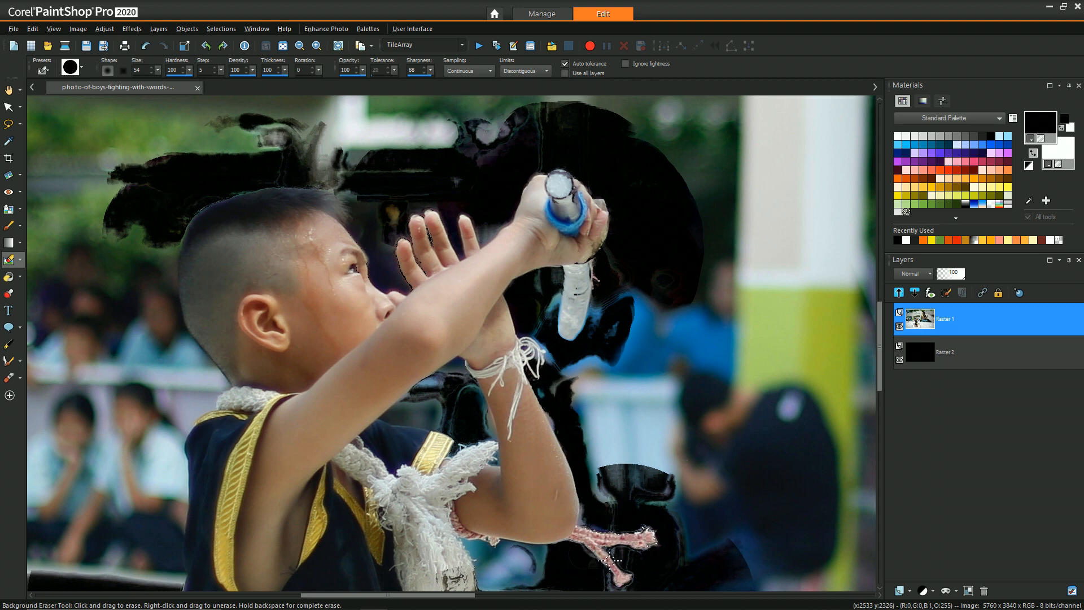
pyautogui.moveTo(502, 548); pyautogui.dragTo(557, 559)
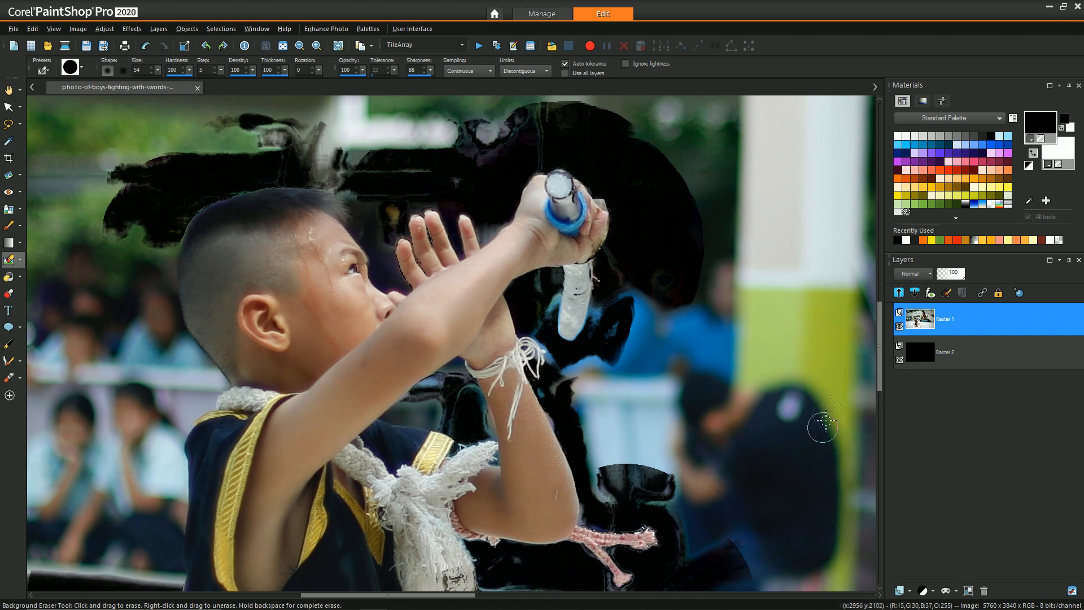
# Erase the background along the kneeling boy's back, shoulder, neck and the back of his head with the size 54 brush
pyautogui.moveTo(879, 356); pyautogui.dragTo(880, 411)
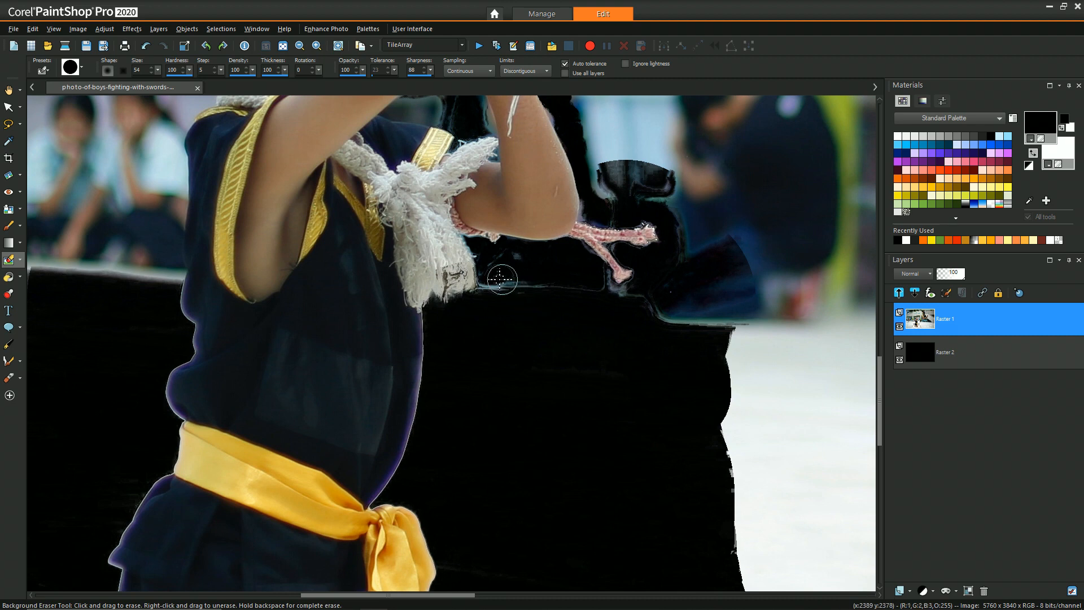
pyautogui.moveTo(167, 256); pyautogui.dragTo(161, 270)
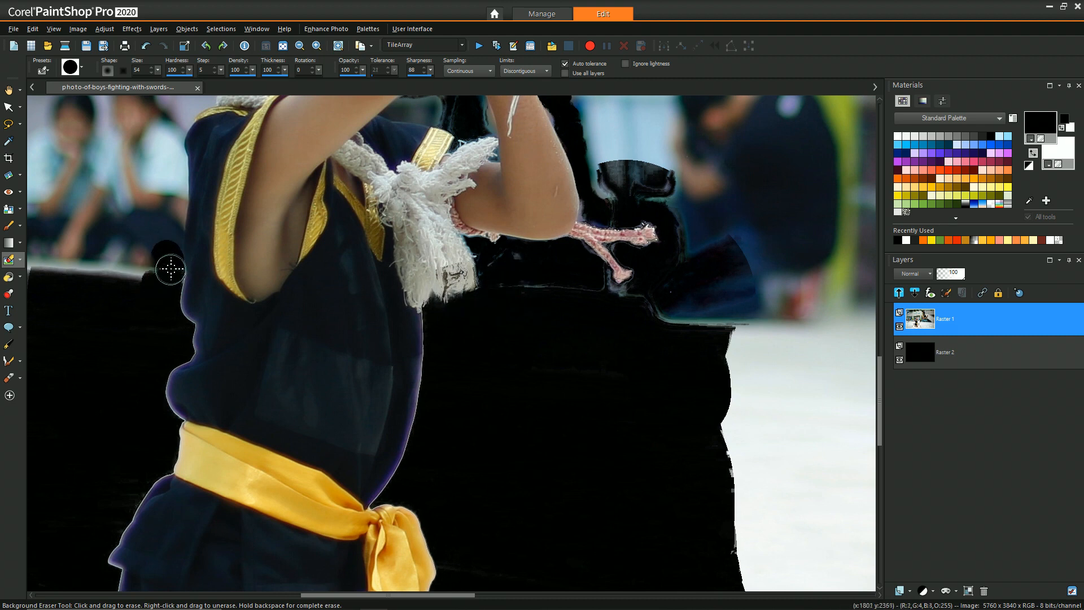
pyautogui.moveTo(169, 255); pyautogui.dragTo(176, 153)
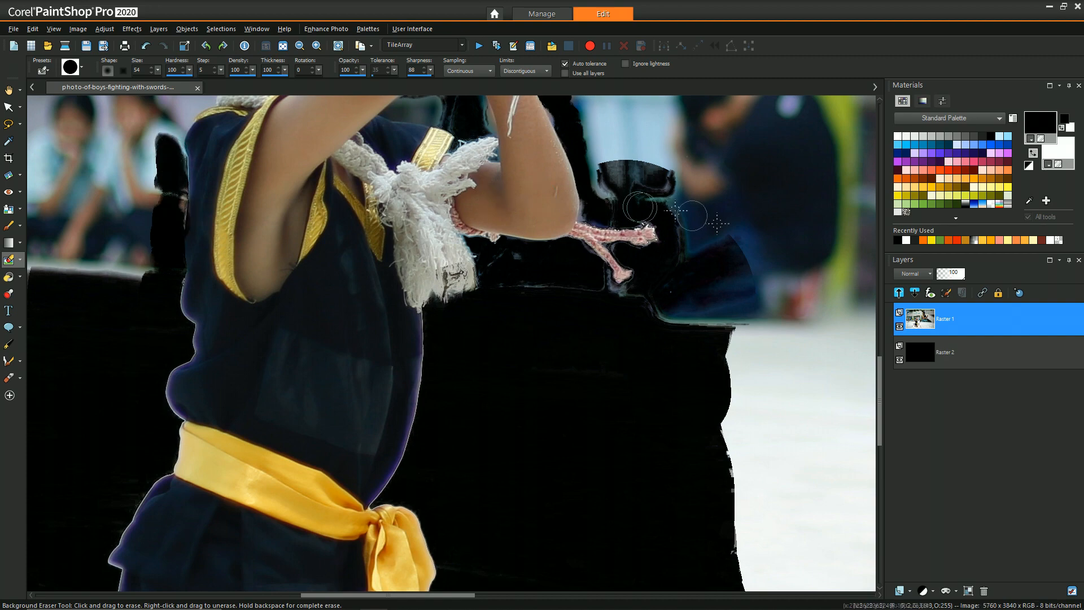
pyautogui.moveTo(879, 394); pyautogui.dragTo(879, 342)
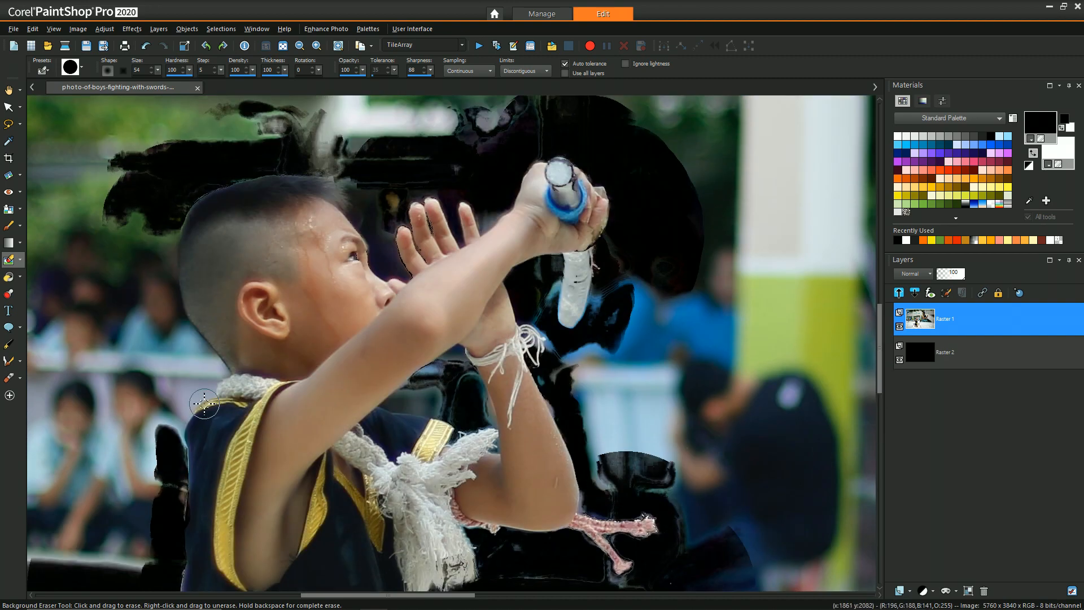
pyautogui.moveTo(195, 388); pyautogui.dragTo(153, 436)
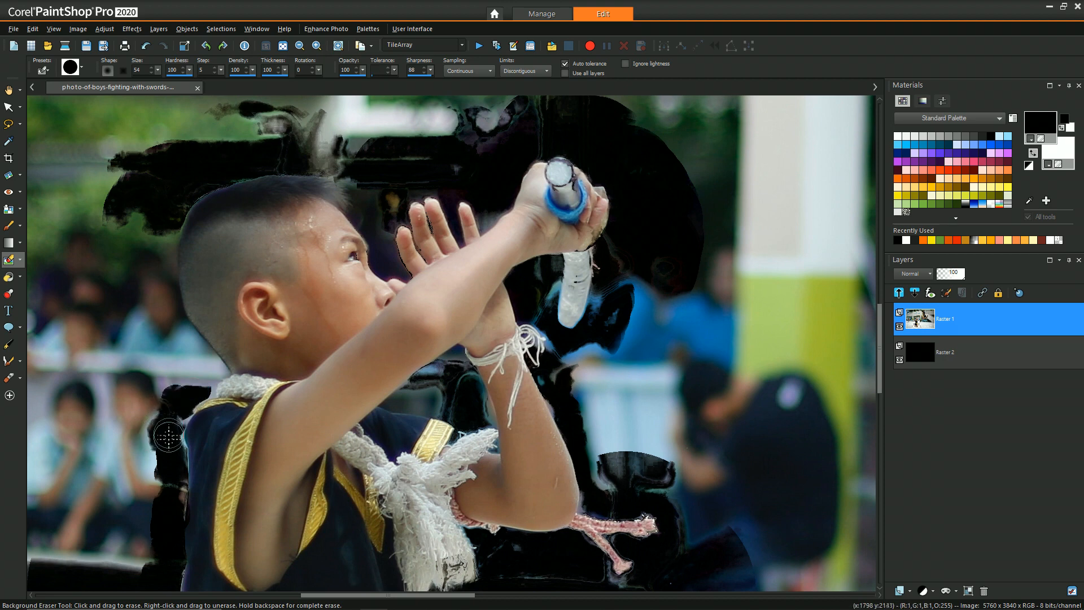
pyautogui.moveTo(182, 391)
pyautogui.mouseDown()
pyautogui.moveTo(212, 360)
pyautogui.moveTo(176, 326)
pyautogui.moveTo(198, 364)
pyautogui.moveTo(157, 283)
pyautogui.moveTo(163, 296)
pyautogui.moveTo(173, 219)
pyautogui.mouseUp()
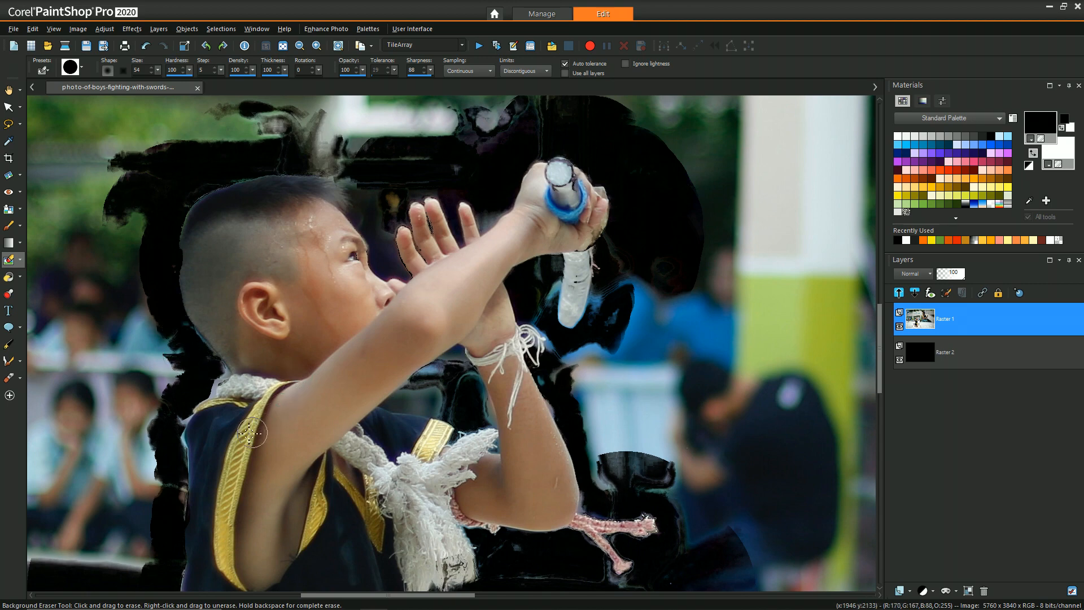
# Clean up the leftover background between the kneeling boy's arms and beneath his raised hand with the size 54 brush
pyautogui.scroll(-5, 257, 431)
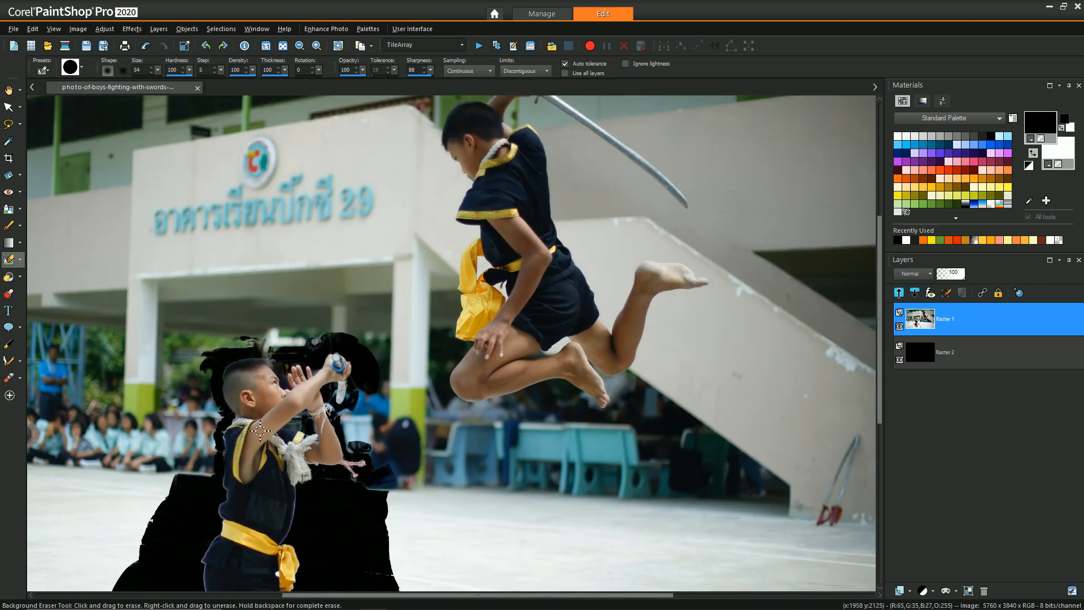
pyautogui.scroll(4, 342, 427)
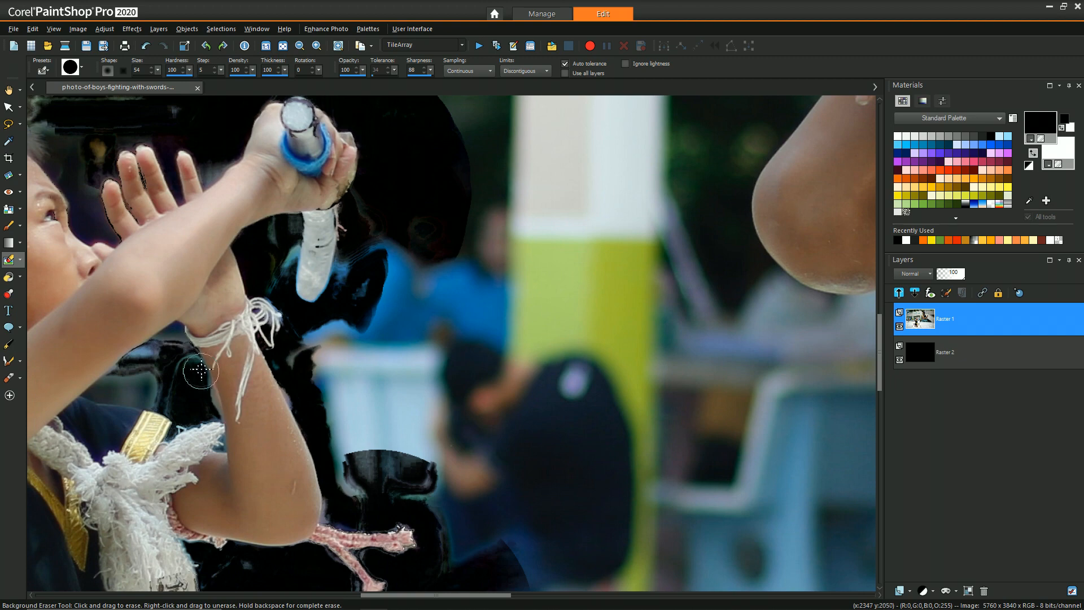
pyautogui.moveTo(174, 335)
pyautogui.mouseDown()
pyautogui.moveTo(121, 366)
pyautogui.moveTo(93, 399)
pyautogui.moveTo(147, 403)
pyautogui.moveTo(124, 398)
pyautogui.mouseUp()
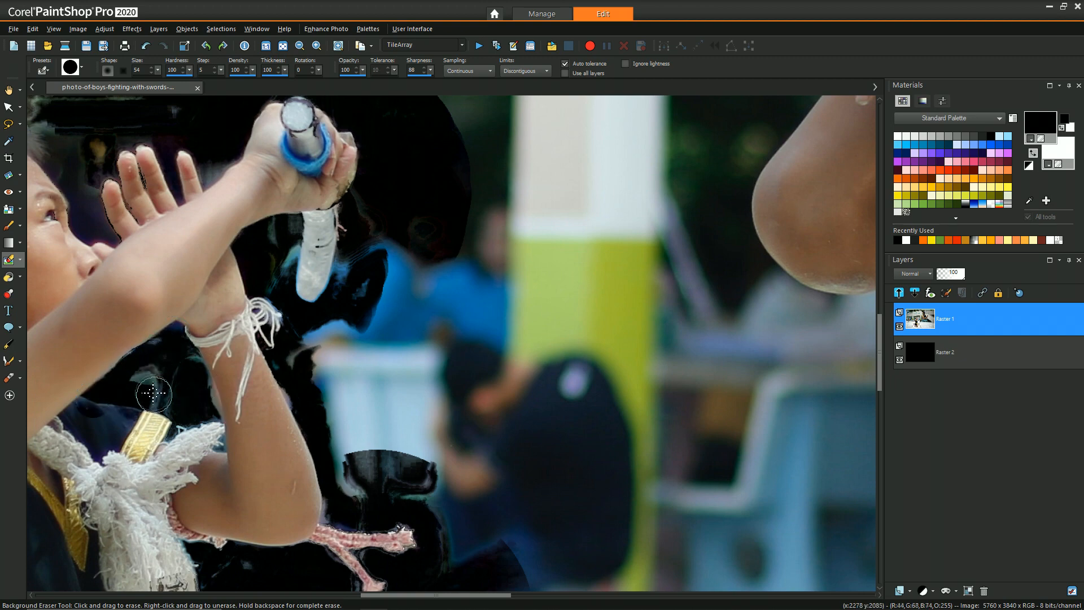
pyautogui.hotkey('ctrl', 'z')
pyautogui.scroll(2, 121, 371)
pyautogui.moveTo(201, 314)
pyautogui.mouseDown()
pyautogui.moveTo(213, 307)
pyautogui.moveTo(143, 353)
pyautogui.mouseUp()
pyautogui.moveTo(106, 390)
pyautogui.mouseDown()
pyautogui.moveTo(166, 417)
pyautogui.moveTo(167, 370)
pyautogui.moveTo(203, 400)
pyautogui.moveTo(214, 357)
pyautogui.moveTo(272, 431)
pyautogui.moveTo(275, 412)
pyautogui.moveTo(242, 350)
pyautogui.moveTo(213, 359)
pyautogui.moveTo(229, 331)
pyautogui.moveTo(217, 314)
pyautogui.moveTo(188, 351)
pyautogui.moveTo(183, 426)
pyautogui.moveTo(218, 445)
pyautogui.moveTo(212, 429)
pyautogui.moveTo(267, 443)
pyautogui.moveTo(218, 387)
pyautogui.mouseUp()
pyautogui.scroll(-2, 210, 389)
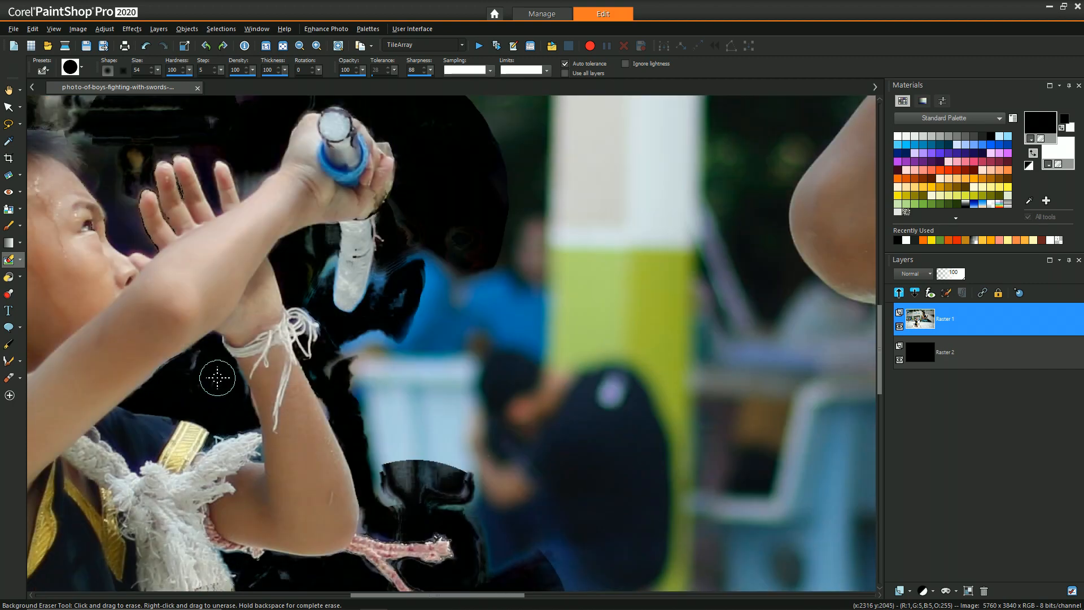
pyautogui.scroll(-1, 213, 375)
pyautogui.moveTo(300, 287); pyautogui.dragTo(295, 312)
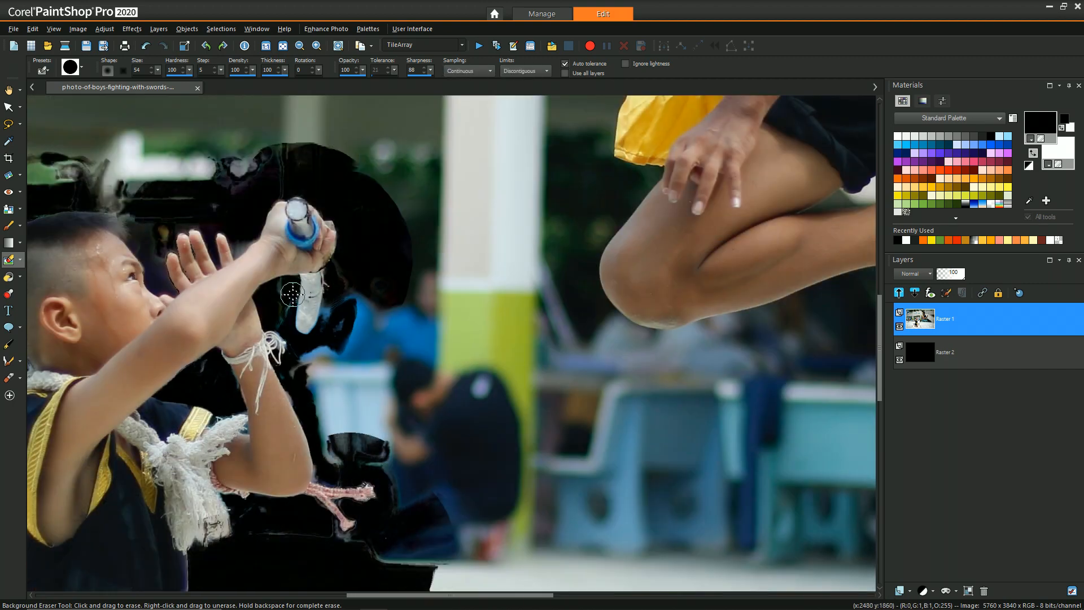
# Erase the background behind the jumping boy's back and around his trailing leg with a size 284 brush, undoing the last stroke
pyautogui.scroll(-4, 505, 115)
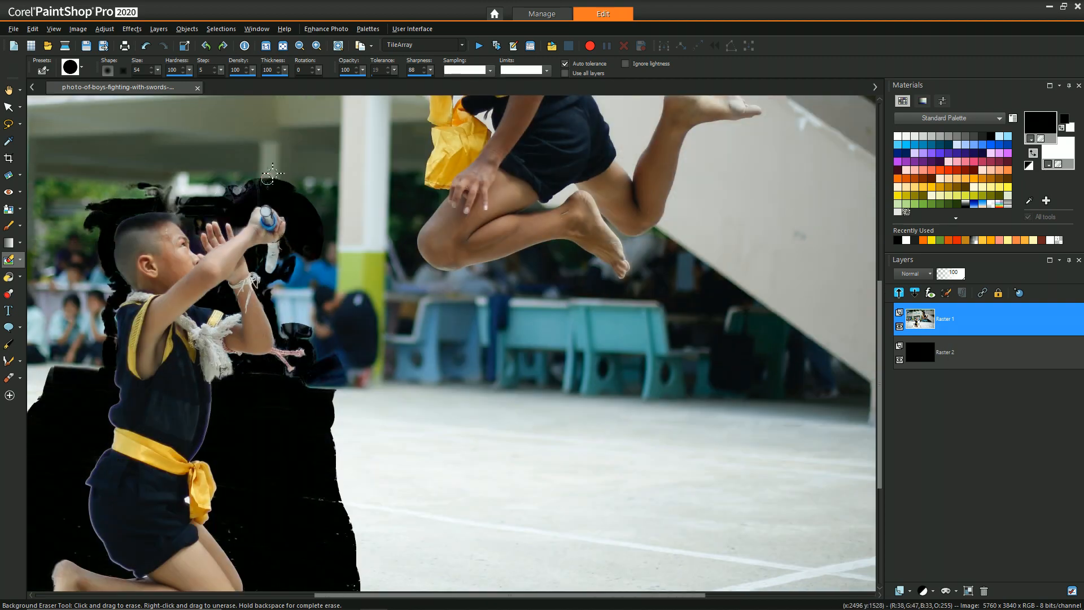
pyautogui.scroll(-1, 505, 115)
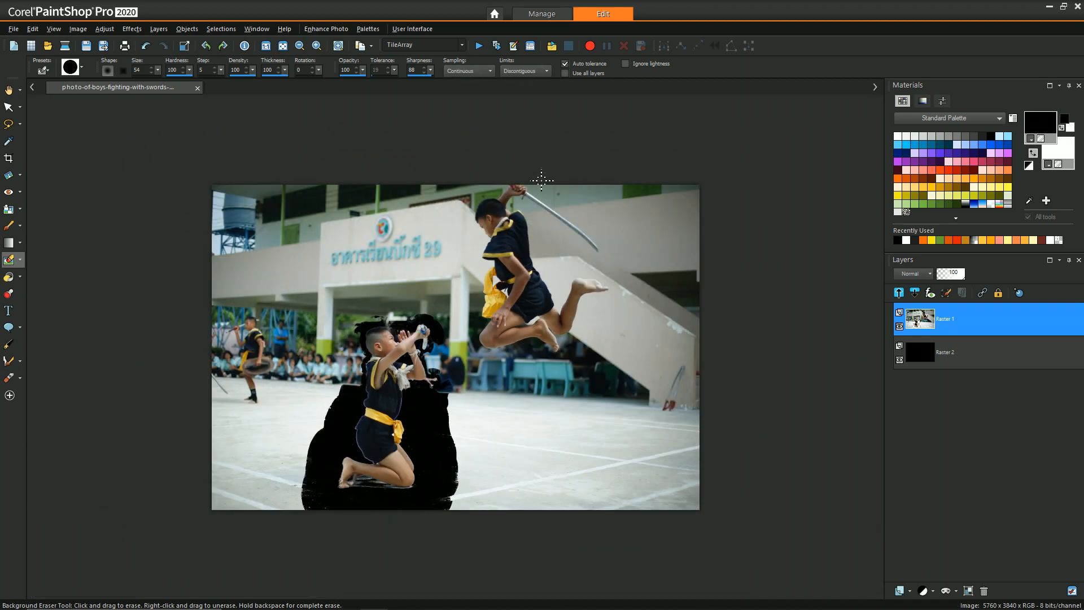
pyautogui.scroll(1, 542, 176)
pyautogui.keyDown('alt'); pyautogui.moveTo(556, 241); pyautogui.dragTo(556, 223); pyautogui.keyUp('alt')
pyautogui.moveTo(571, 160)
pyautogui.mouseDown()
pyautogui.moveTo(590, 223)
pyautogui.moveTo(577, 216)
pyautogui.moveTo(572, 179)
pyautogui.moveTo(609, 282)
pyautogui.moveTo(635, 232)
pyautogui.moveTo(662, 226)
pyautogui.moveTo(689, 241)
pyautogui.moveTo(646, 233)
pyautogui.moveTo(589, 250)
pyautogui.moveTo(595, 268)
pyautogui.moveTo(581, 246)
pyautogui.moveTo(598, 319)
pyautogui.moveTo(605, 242)
pyautogui.moveTo(644, 229)
pyautogui.moveTo(569, 161)
pyautogui.moveTo(660, 236)
pyautogui.moveTo(636, 229)
pyautogui.moveTo(684, 244)
pyautogui.moveTo(706, 273)
pyautogui.moveTo(711, 293)
pyautogui.moveTo(662, 298)
pyautogui.moveTo(635, 390)
pyautogui.moveTo(650, 350)
pyautogui.mouseUp()
pyautogui.hotkey('ctrl', 'z')
pyautogui.scroll(1, 647, 232)
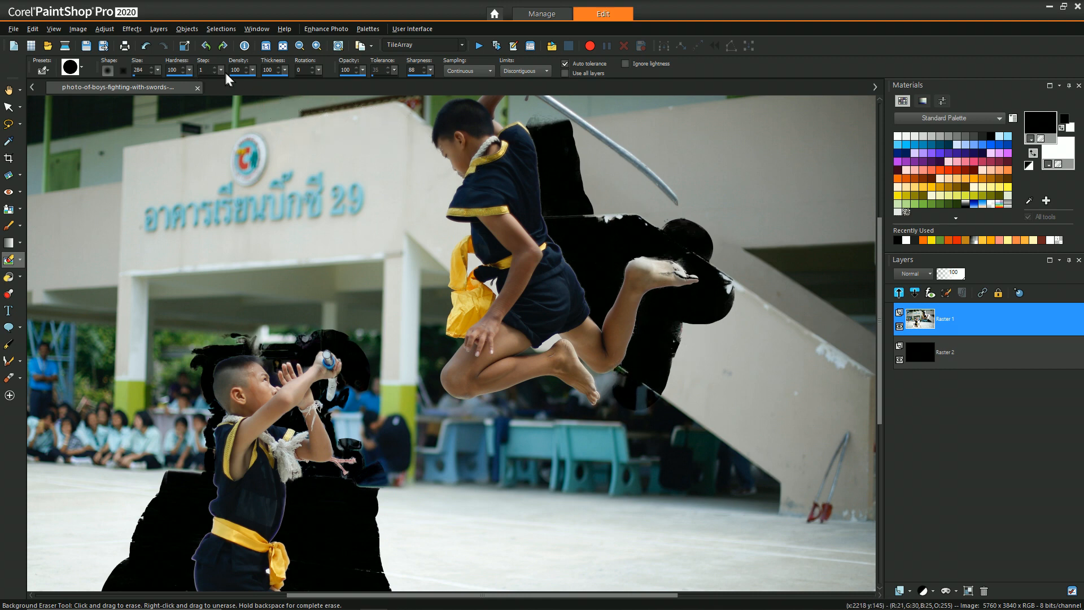
# Erase the background around the sword and along the jumping boy's front and beneath his legs with the size 284 brush
pyautogui.moveTo(521, 113)
pyautogui.mouseDown()
pyautogui.moveTo(663, 206)
pyautogui.moveTo(687, 203)
pyautogui.moveTo(695, 183)
pyautogui.moveTo(551, 84)
pyautogui.mouseUp()
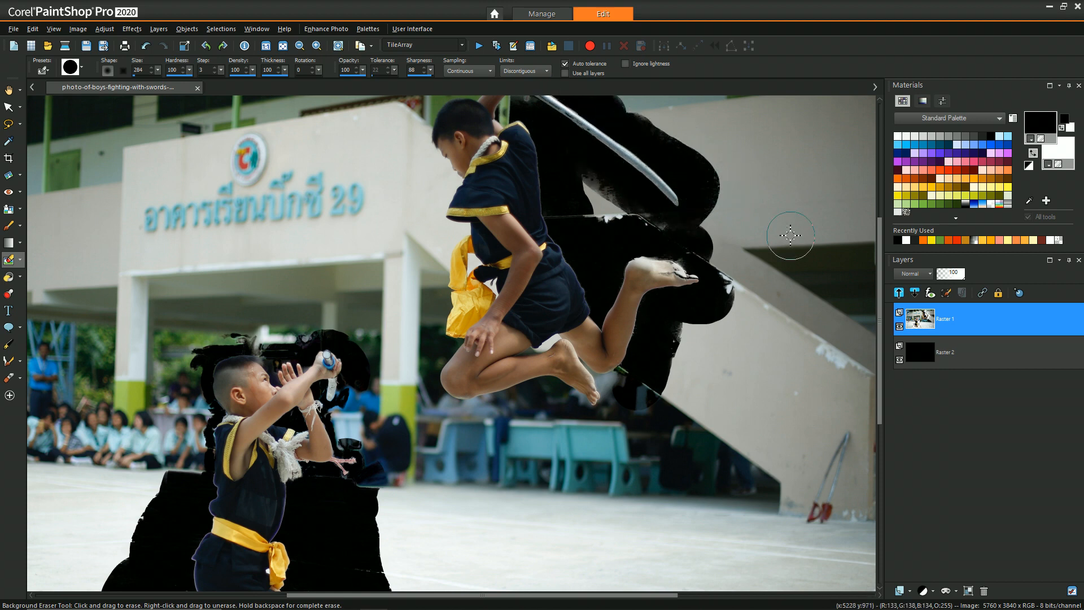
pyautogui.moveTo(423, 129)
pyautogui.mouseDown()
pyautogui.moveTo(454, 228)
pyautogui.moveTo(424, 327)
pyautogui.moveTo(424, 343)
pyautogui.moveTo(449, 345)
pyautogui.moveTo(429, 373)
pyautogui.moveTo(433, 402)
pyautogui.moveTo(485, 413)
pyautogui.moveTo(512, 405)
pyautogui.moveTo(449, 412)
pyautogui.moveTo(442, 403)
pyautogui.moveTo(563, 388)
pyautogui.moveTo(546, 397)
pyautogui.moveTo(601, 422)
pyautogui.moveTo(559, 401)
pyautogui.moveTo(584, 414)
pyautogui.moveTo(564, 396)
pyautogui.moveTo(590, 414)
pyautogui.moveTo(629, 407)
pyautogui.moveTo(606, 382)
pyautogui.moveTo(632, 366)
pyautogui.moveTo(604, 382)
pyautogui.mouseUp()
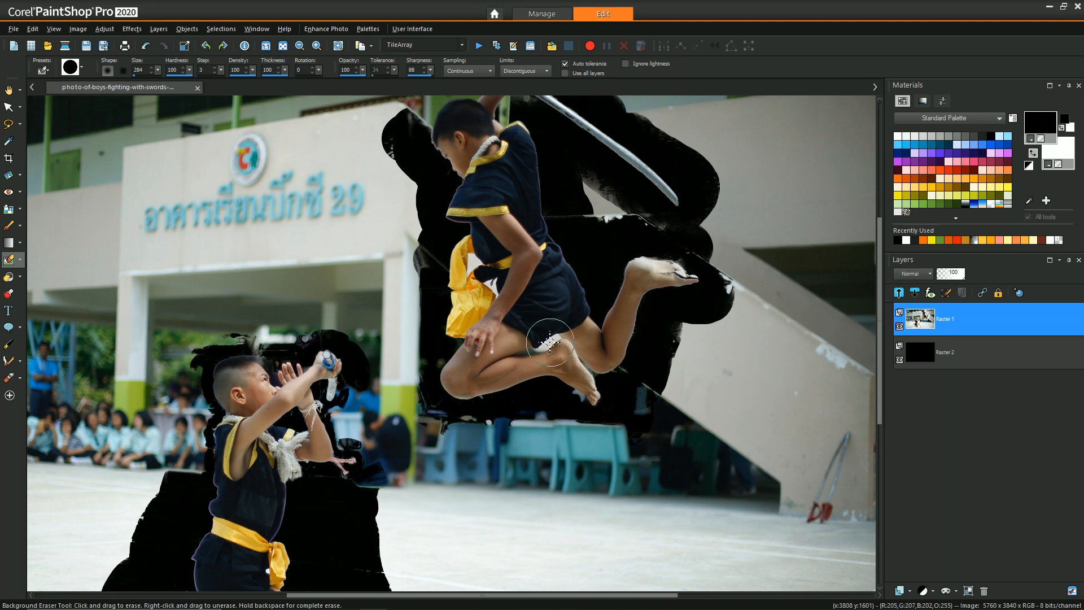
# Erase the leftover background by the jumping boy's sash, beneath his shorts and around his raised foot with a size 158 brush
pyautogui.scroll(2, 551, 343)
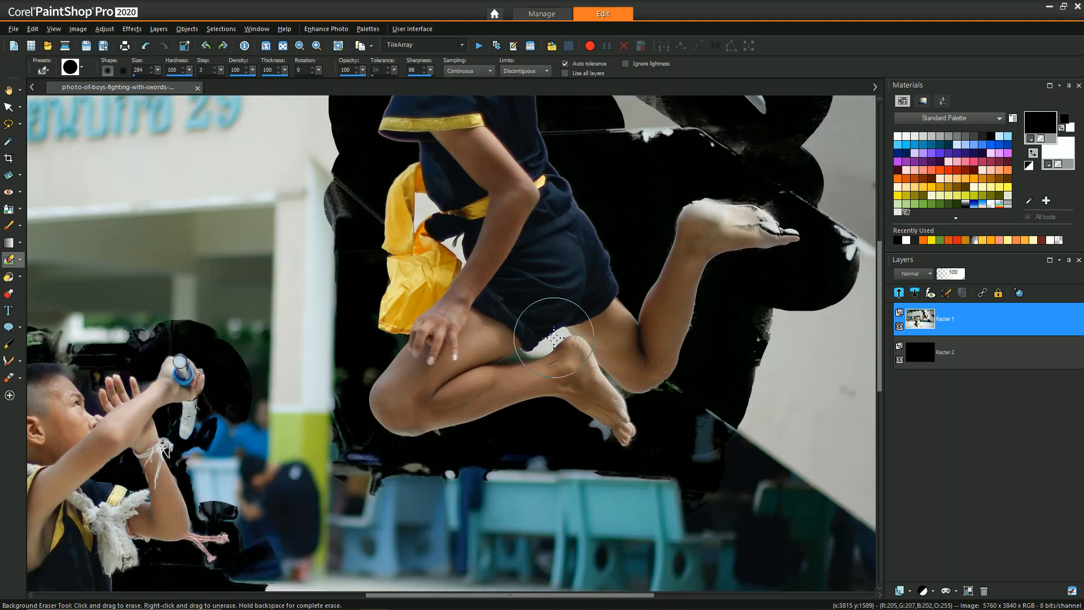
pyautogui.moveTo(554, 338)
pyautogui.mouseDown()
pyautogui.moveTo(564, 337)
pyautogui.moveTo(519, 358)
pyautogui.mouseUp()
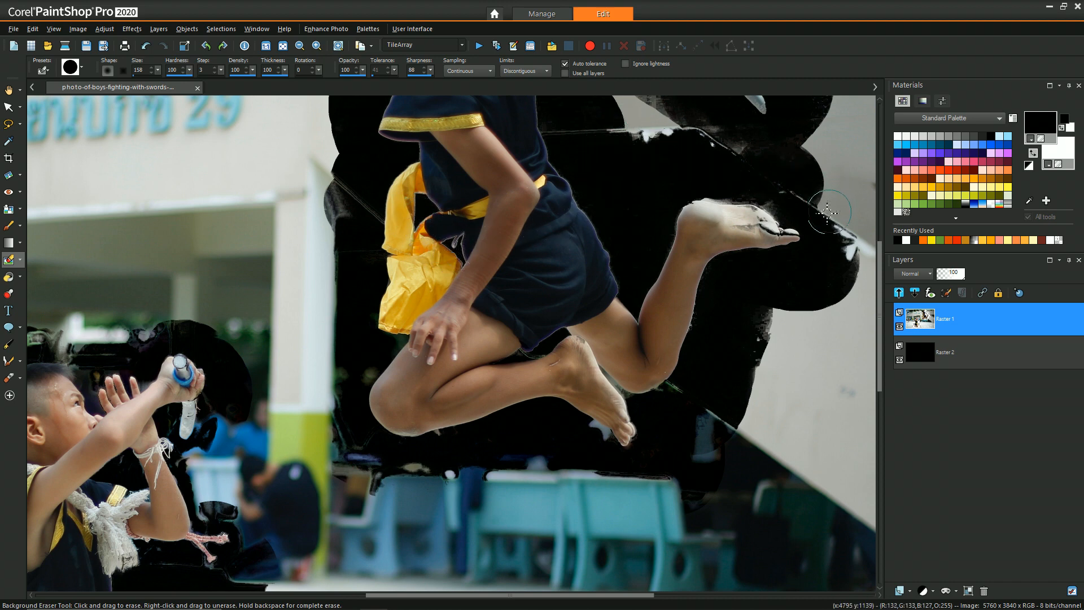
pyautogui.moveTo(748, 223)
pyautogui.mouseDown()
pyautogui.moveTo(802, 233)
pyautogui.moveTo(756, 232)
pyautogui.moveTo(786, 236)
pyautogui.moveTo(764, 226)
pyautogui.moveTo(786, 208)
pyautogui.moveTo(771, 191)
pyautogui.moveTo(792, 200)
pyautogui.moveTo(749, 190)
pyautogui.moveTo(812, 211)
pyautogui.moveTo(819, 262)
pyautogui.moveTo(776, 267)
pyautogui.mouseUp()
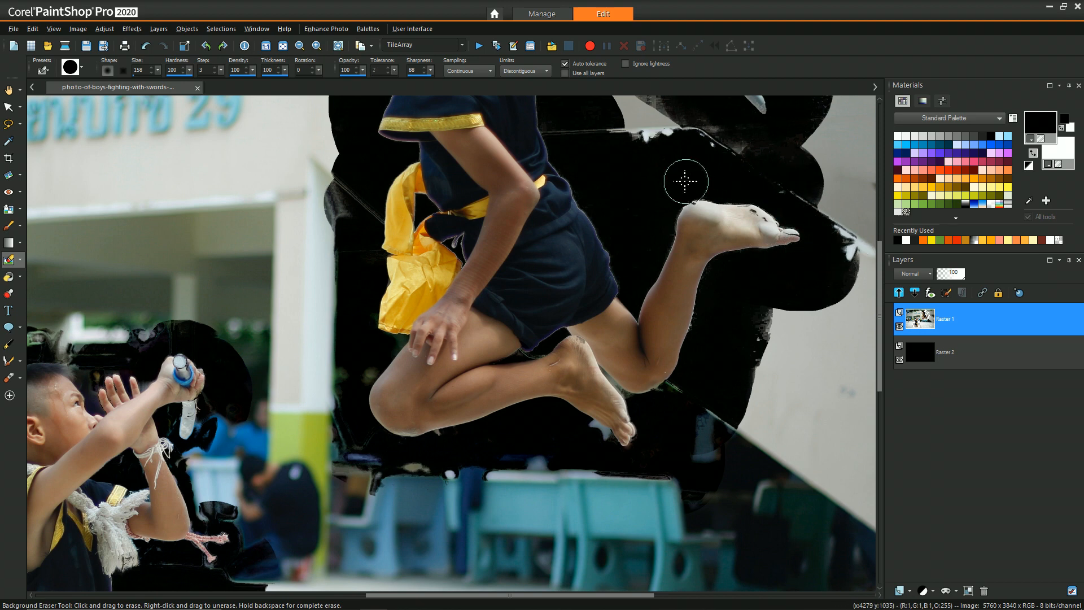
pyautogui.moveTo(818, 196)
pyautogui.mouseDown()
pyautogui.moveTo(851, 255)
pyautogui.moveTo(786, 179)
pyautogui.moveTo(838, 252)
pyautogui.moveTo(776, 292)
pyautogui.moveTo(750, 370)
pyautogui.moveTo(668, 397)
pyautogui.moveTo(738, 405)
pyautogui.moveTo(716, 390)
pyautogui.moveTo(630, 397)
pyautogui.mouseUp()
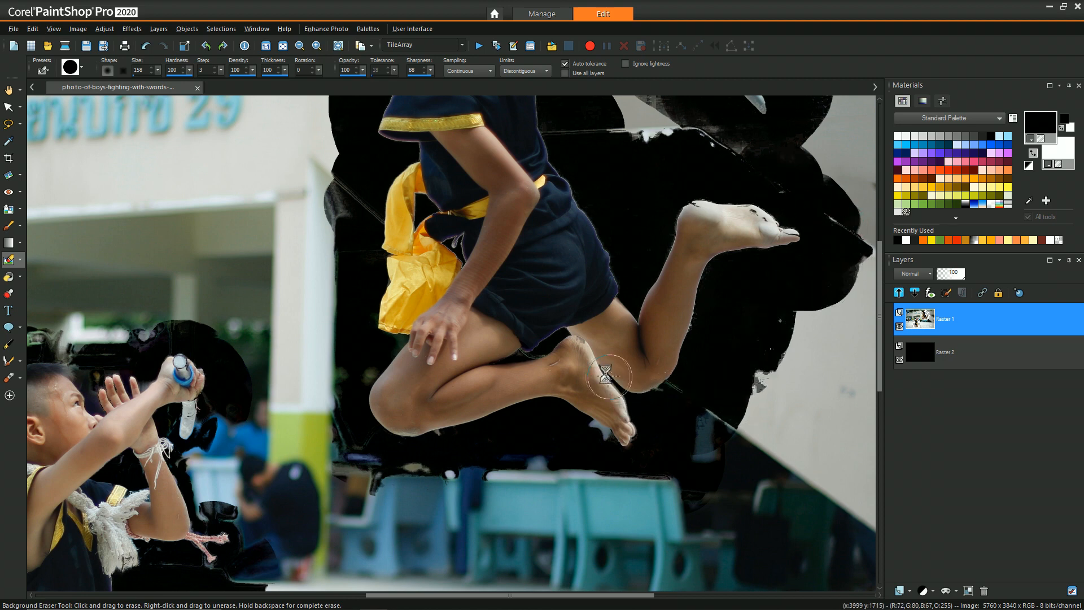
# Clean up the background around the jumping boy's head, between his raised arm and neck, and beside his sash with the size 158 brush
pyautogui.scroll(-3, 356, 107)
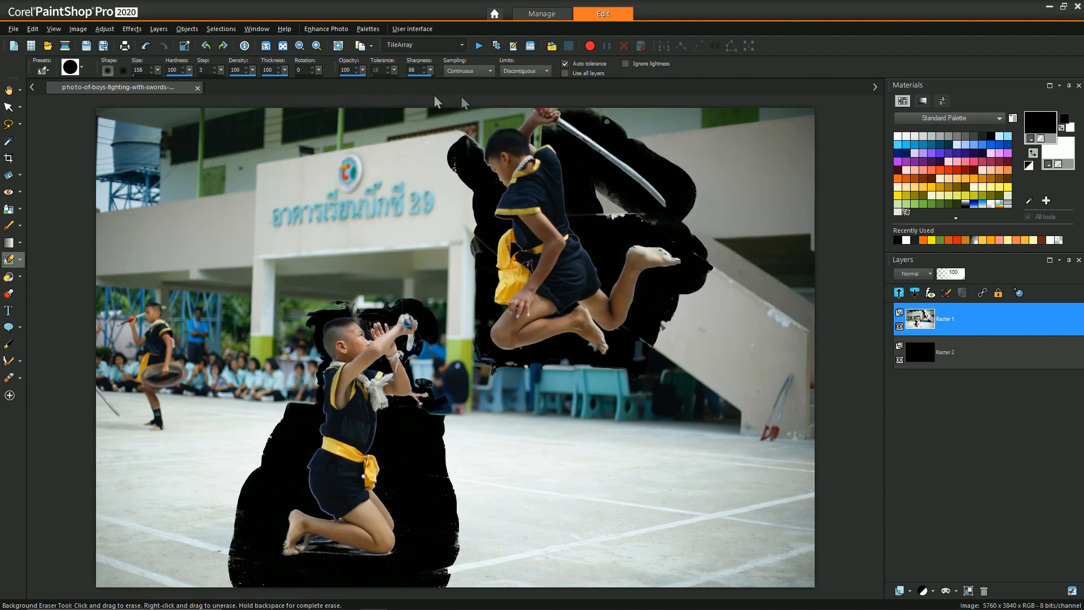
pyautogui.scroll(4, 480, 101)
pyautogui.moveTo(500, 115)
pyautogui.mouseDown()
pyautogui.moveTo(480, 162)
pyautogui.moveTo(505, 122)
pyautogui.moveTo(491, 171)
pyautogui.moveTo(543, 91)
pyautogui.mouseUp()
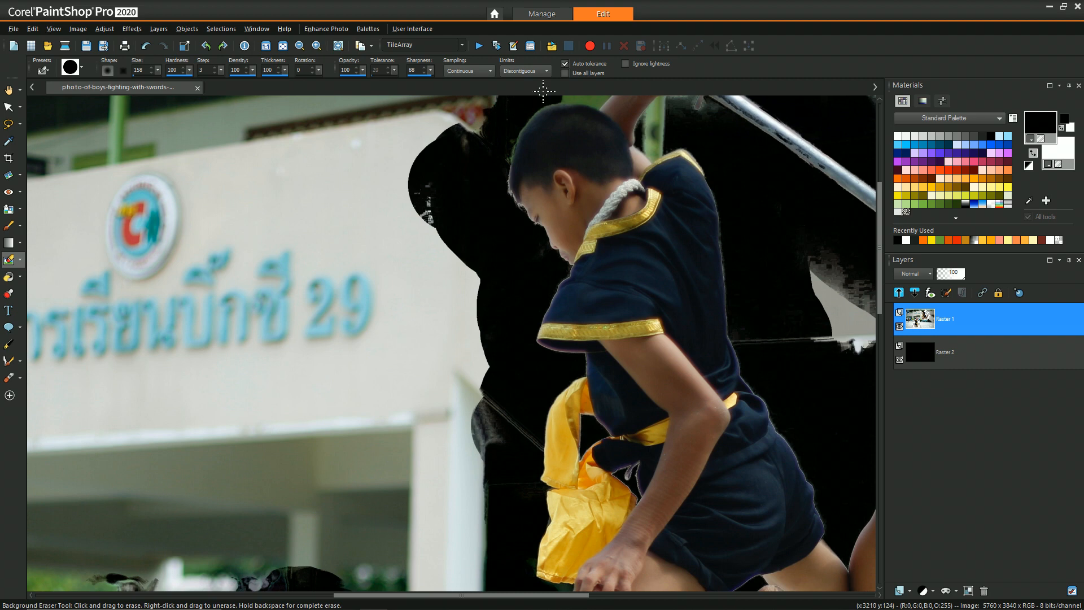
pyautogui.moveTo(659, 129)
pyautogui.mouseDown()
pyautogui.moveTo(657, 142)
pyautogui.moveTo(643, 141)
pyautogui.moveTo(661, 139)
pyautogui.moveTo(655, 116)
pyautogui.moveTo(689, 113)
pyautogui.moveTo(658, 144)
pyautogui.moveTo(664, 128)
pyautogui.mouseUp()
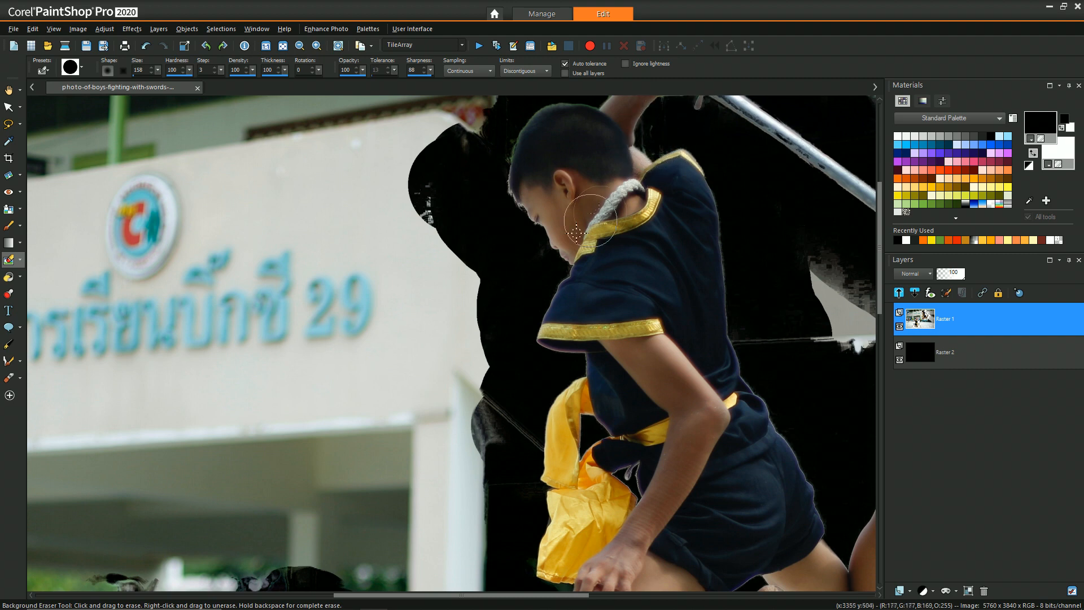
pyautogui.moveTo(484, 315)
pyautogui.mouseDown()
pyautogui.moveTo(471, 362)
pyautogui.moveTo(496, 396)
pyautogui.moveTo(525, 450)
pyautogui.mouseUp()
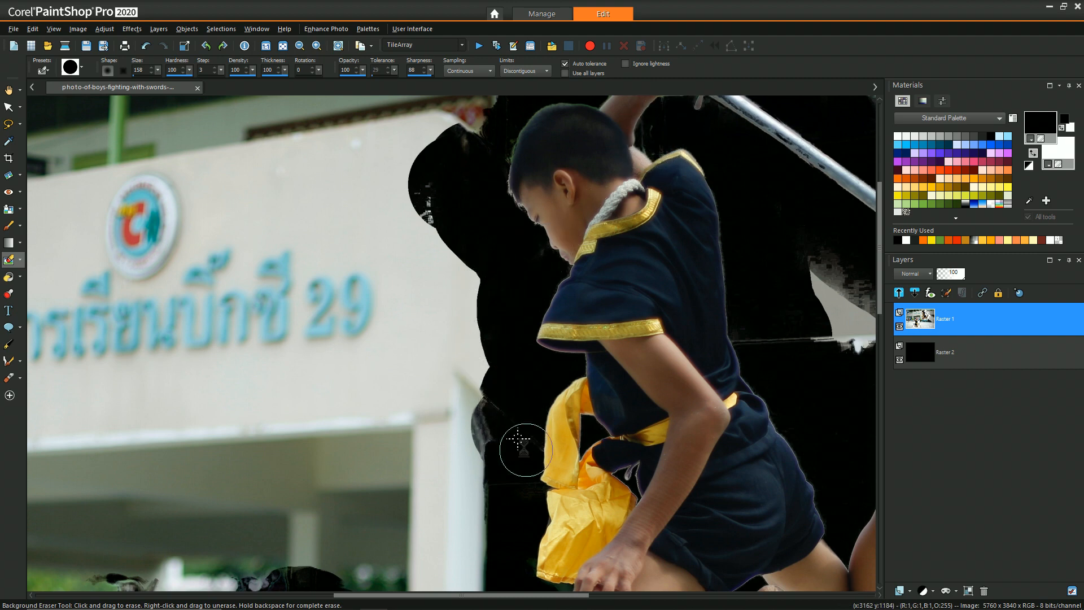
# Switch to the Freehand Selection tool with the Freehand selection type
pyautogui.scroll(-5, 525, 450)
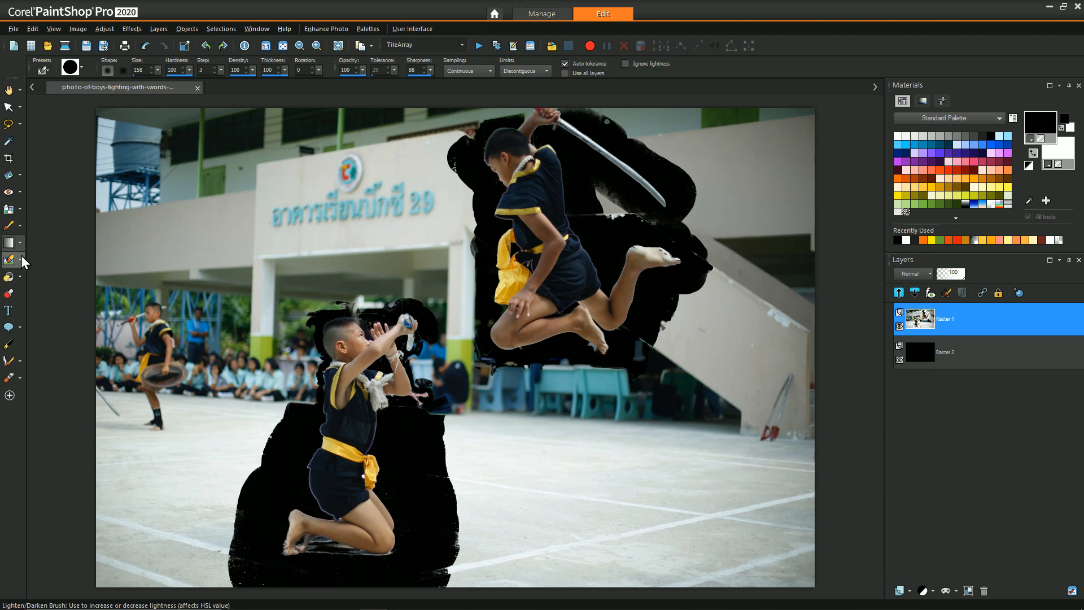
pyautogui.click(21, 124)
pyautogui.click(49, 140)
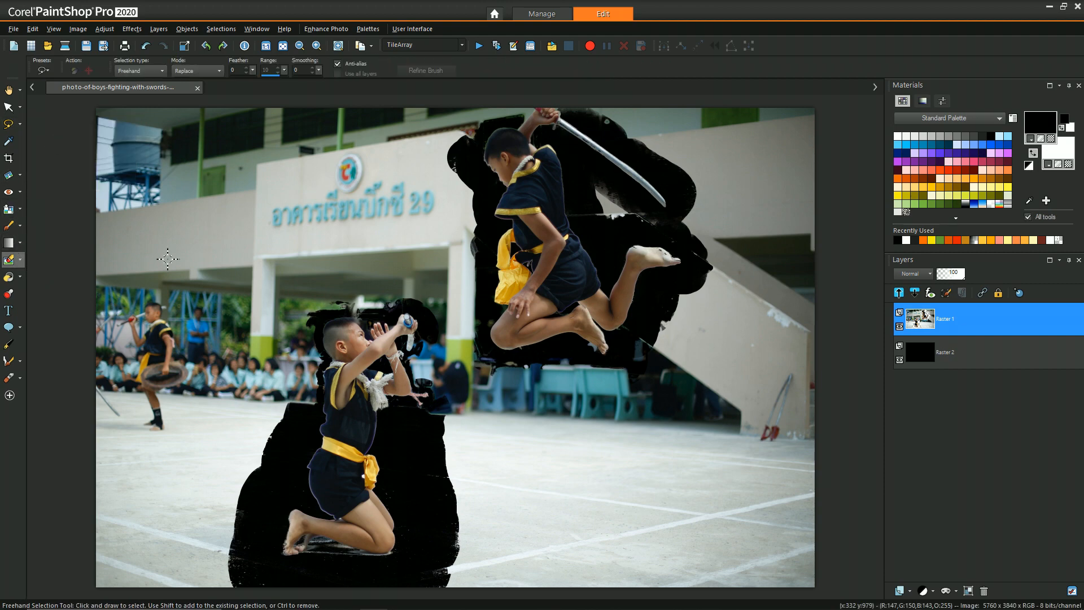
pyautogui.scroll(4, 333, 289)
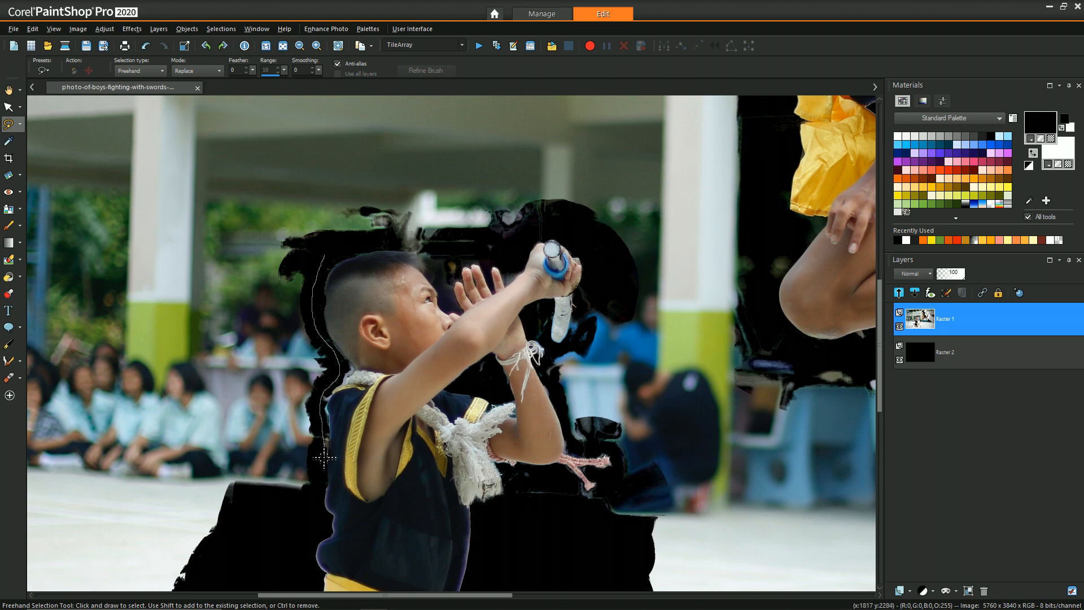
pyautogui.moveTo(272, 541); pyautogui.dragTo(286, 552)
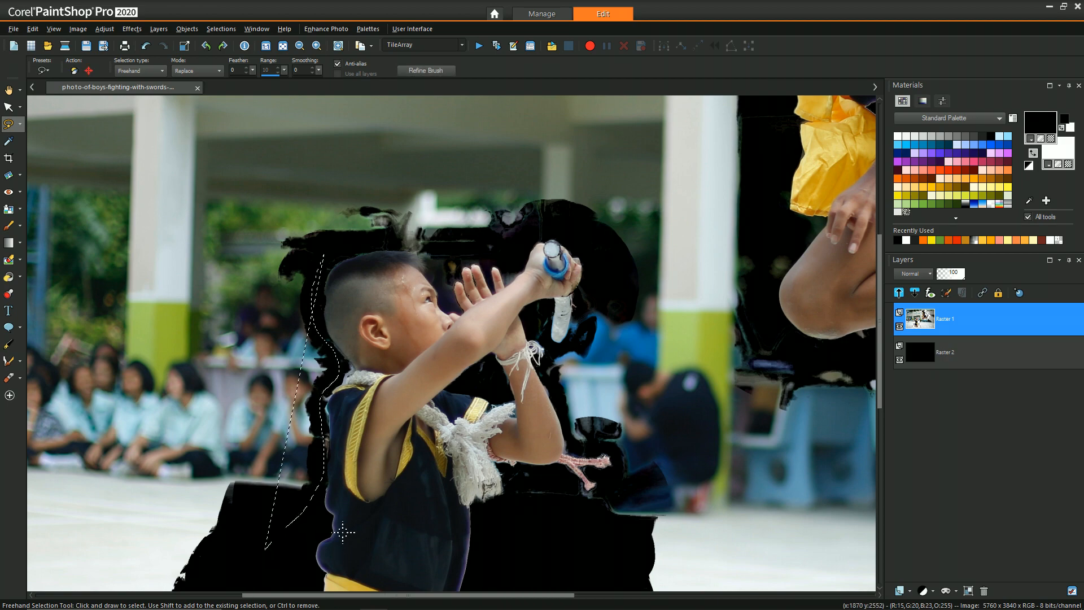
pyautogui.scroll(-2, 339, 519)
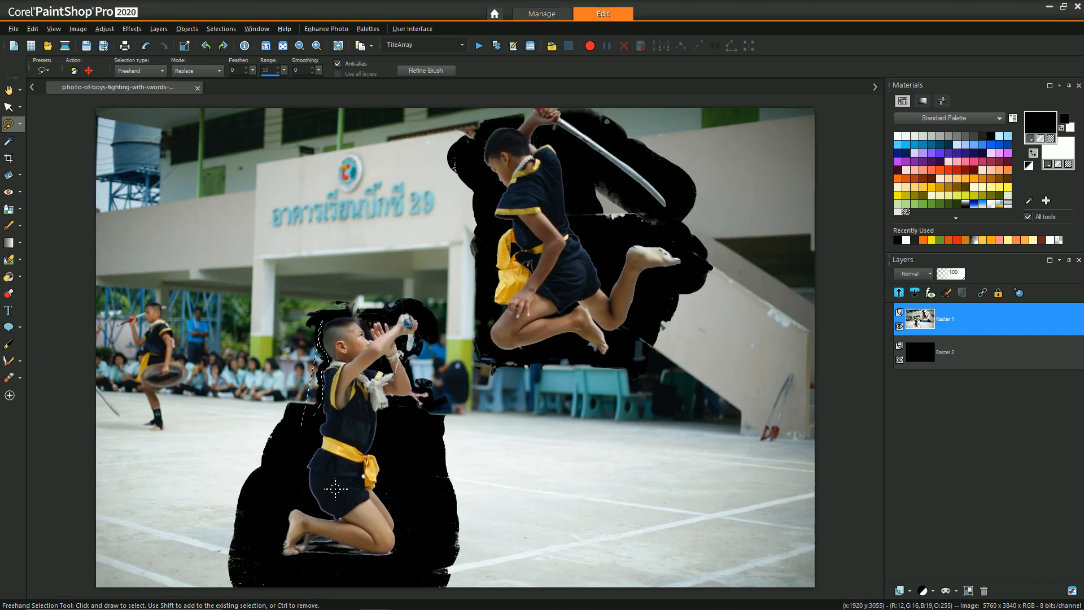
# Draw a freehand selection around the whole kneeling boy, including his raised hands and the pink rope, staying inside the erased area
pyautogui.scroll(2, 334, 489)
pyautogui.moveTo(880, 335)
pyautogui.mouseDown()
pyautogui.moveTo(880, 360)
pyautogui.moveTo(880, 346)
pyautogui.mouseUp()
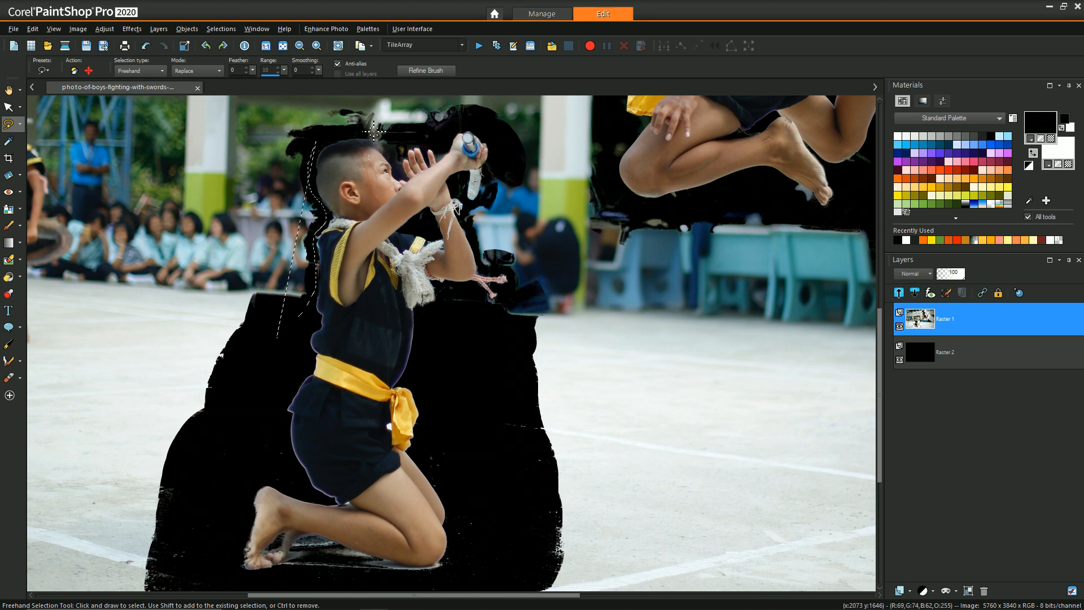
pyautogui.click(331, 141)
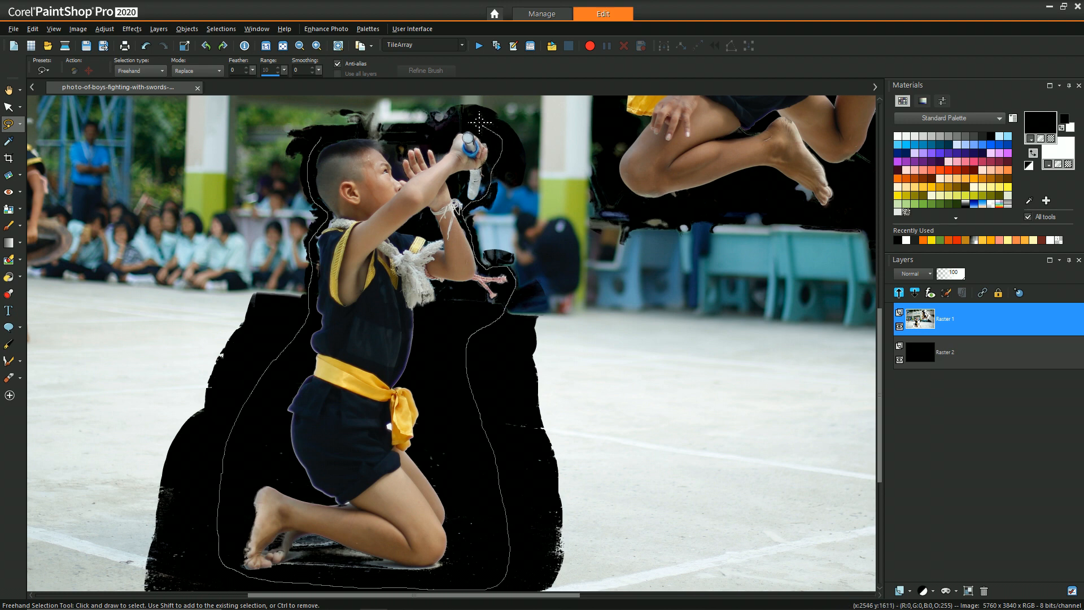
pyautogui.moveTo(337, 130); pyautogui.dragTo(333, 133)
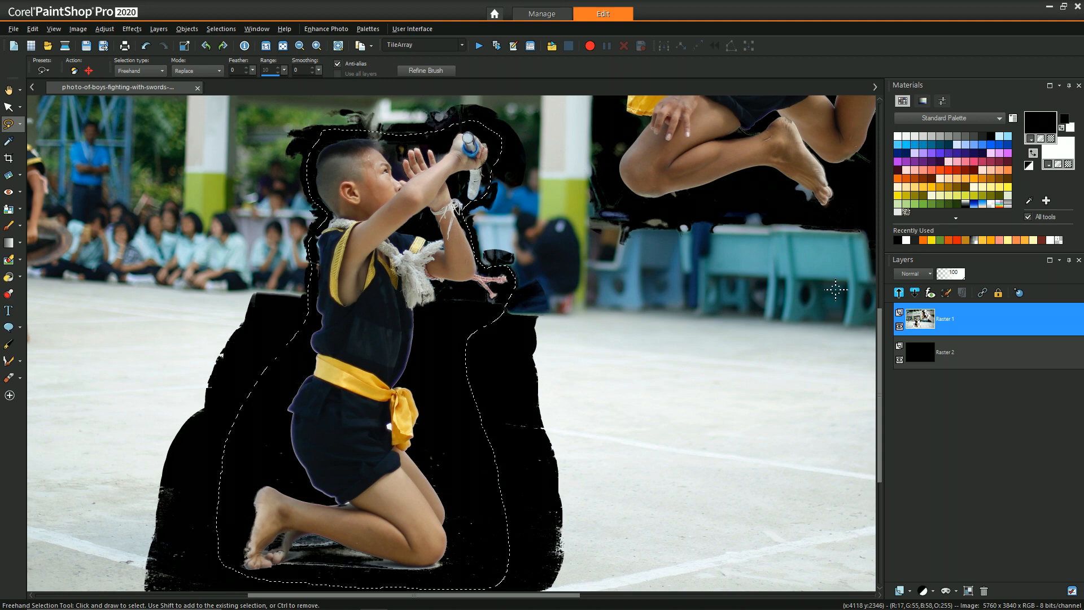
pyautogui.moveTo(878, 346); pyautogui.dragTo(904, 199)
pyautogui.moveTo(569, 593); pyautogui.dragTo(647, 595)
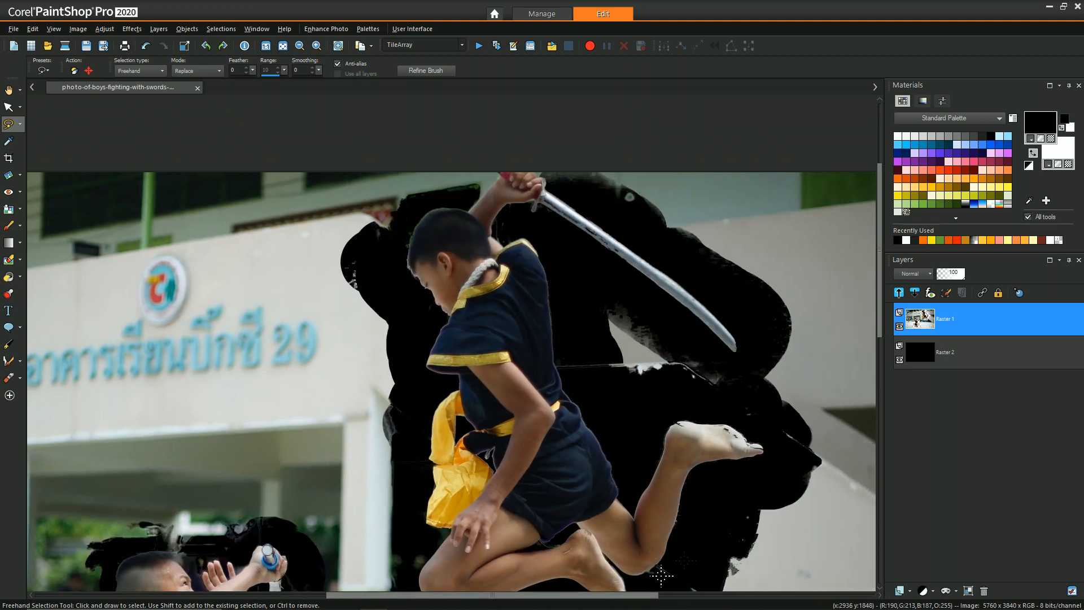
pyautogui.moveTo(882, 308); pyautogui.dragTo(884, 329)
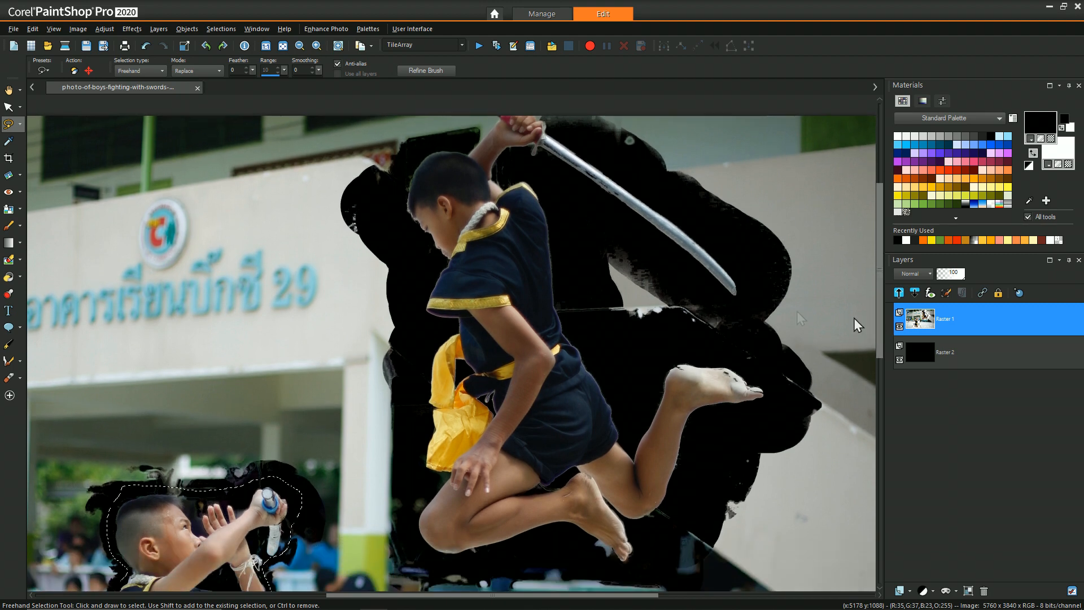
pyautogui.moveTo(487, 122)
pyautogui.mouseDown()
pyautogui.moveTo(469, 140)
pyautogui.moveTo(417, 155)
pyautogui.moveTo(394, 217)
pyautogui.moveTo(411, 327)
pyautogui.mouseUp()
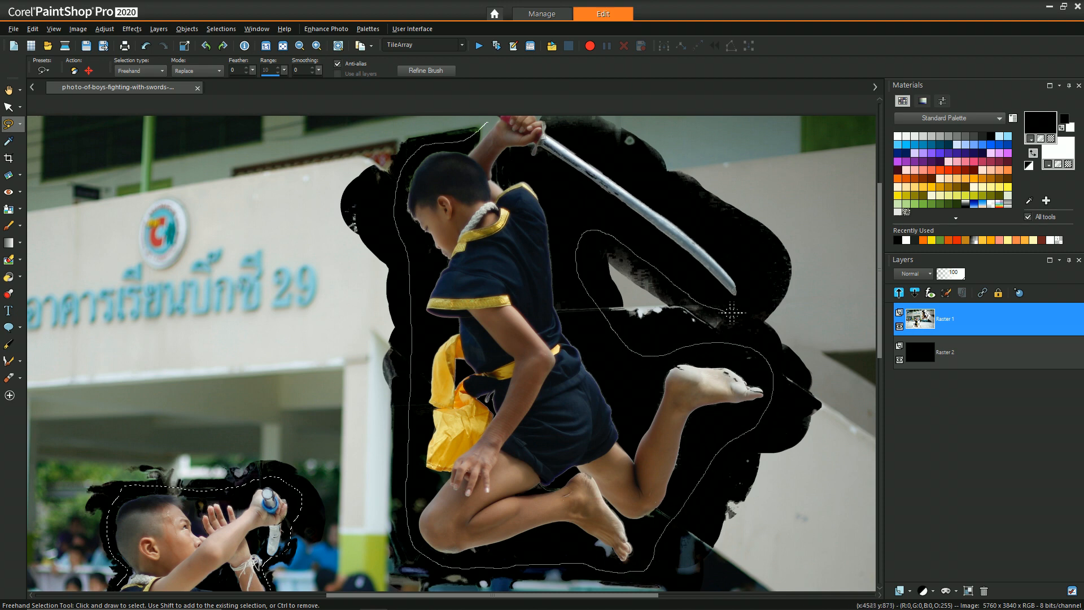
pyautogui.moveTo(611, 136)
pyautogui.mouseDown()
pyautogui.moveTo(586, 108)
pyautogui.moveTo(487, 101)
pyautogui.mouseUp()
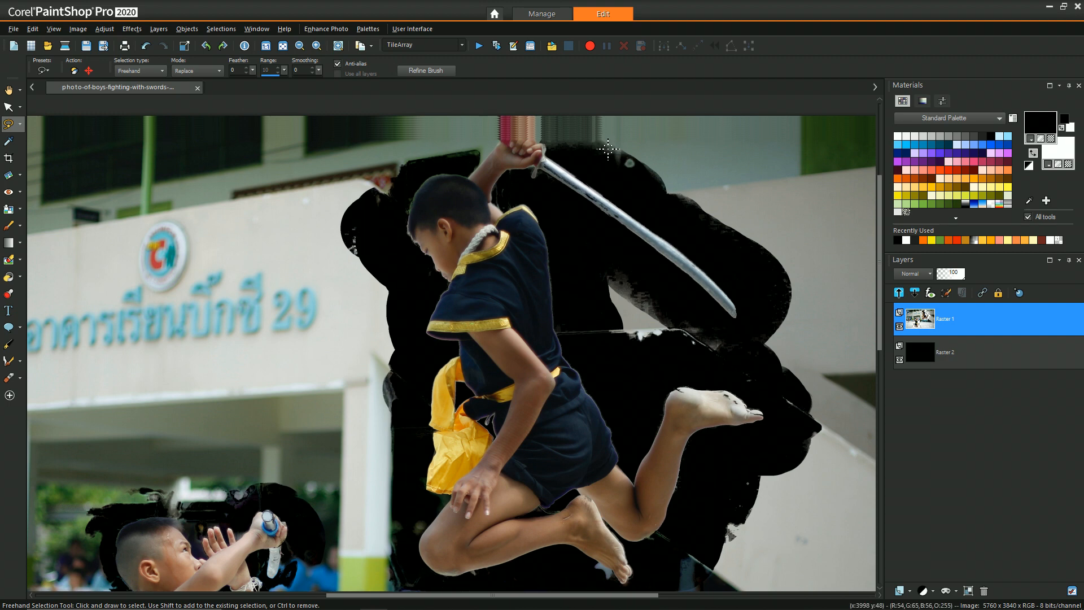
pyautogui.hotkey('ctrl', 'd')
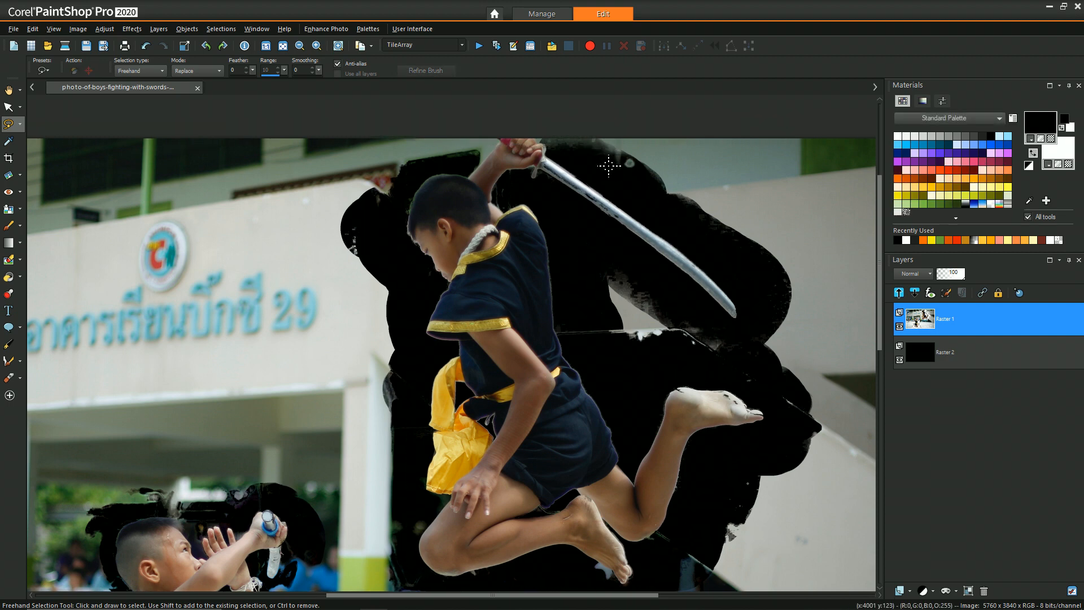
pyautogui.scroll(-1, 609, 166)
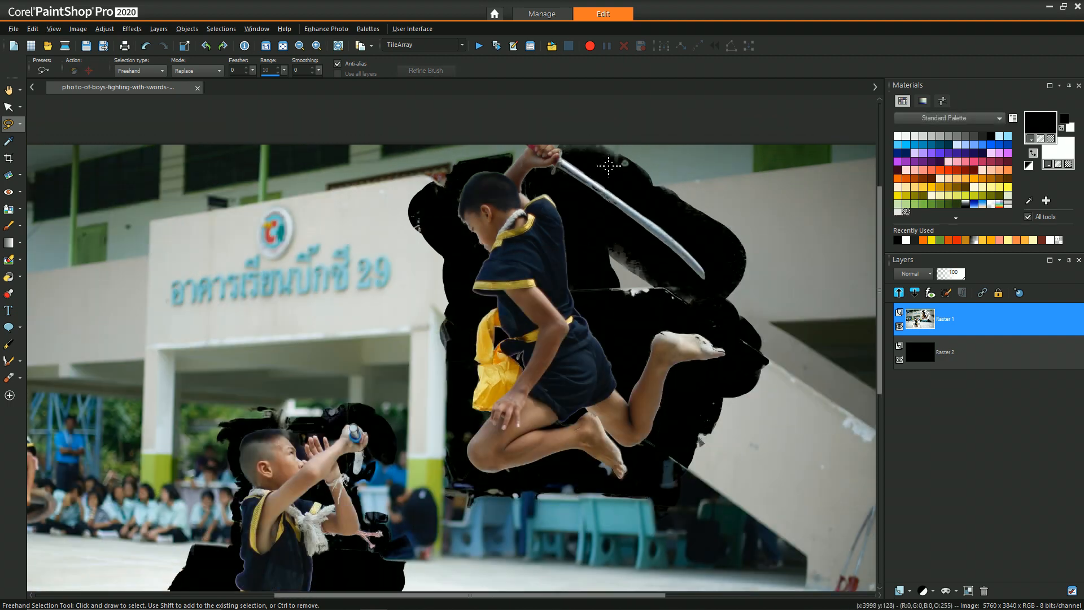
# Restore the kneeling boy's selection and add a freehand outline around the jumping boy and his sword to it
pyautogui.hotkey('ctrl', 'z')
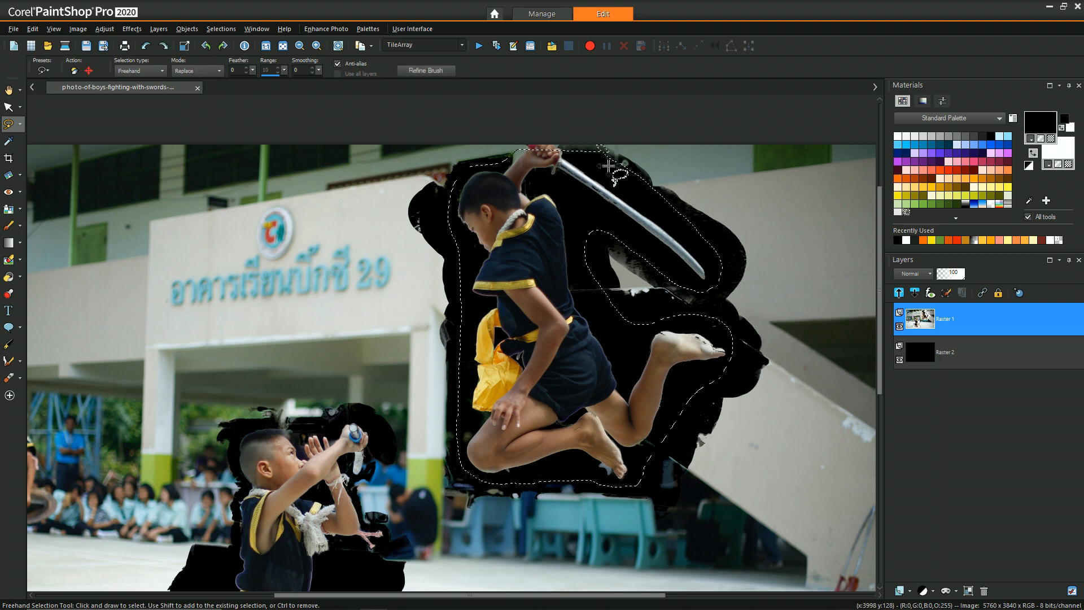
pyautogui.press('shift')
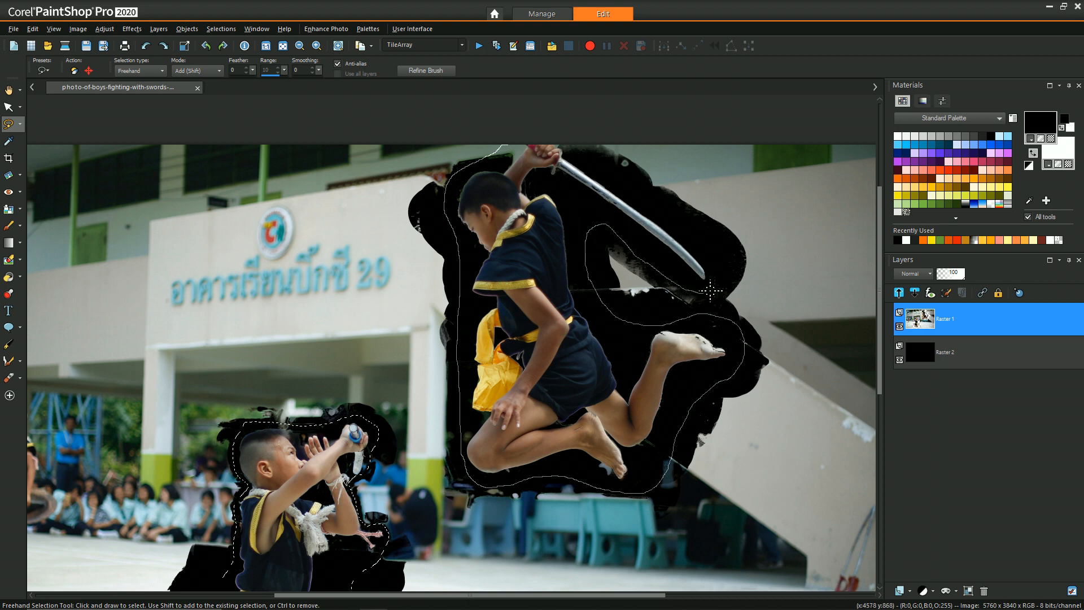
pyautogui.hotkey('ctrl', 'z')
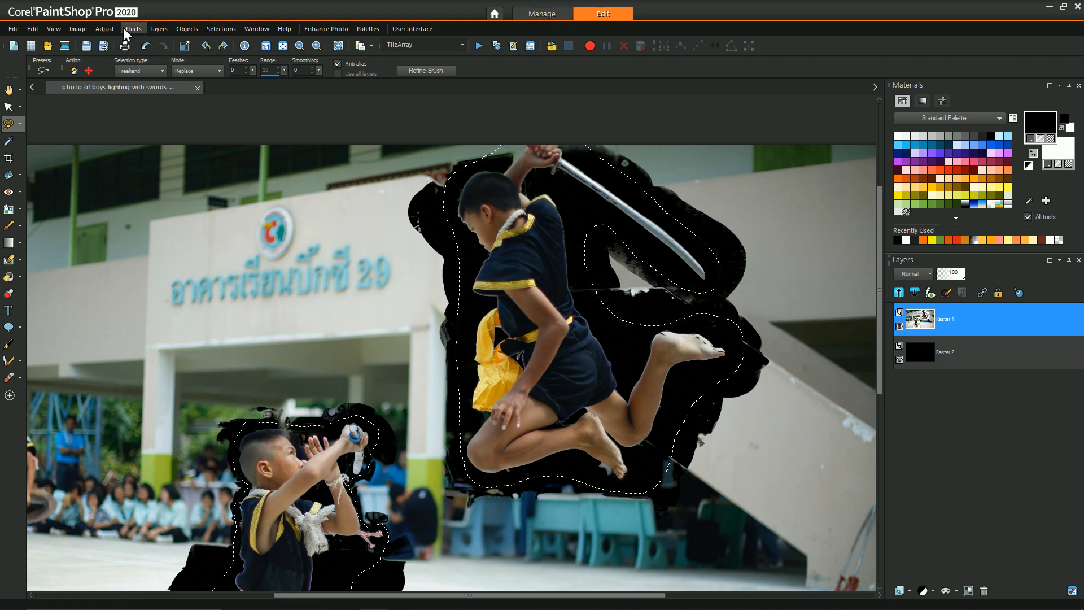
# Invert the selection to delete all remaining background outside the two boys, and clear the selection
pyautogui.click(219, 28)
pyautogui.click(241, 90)
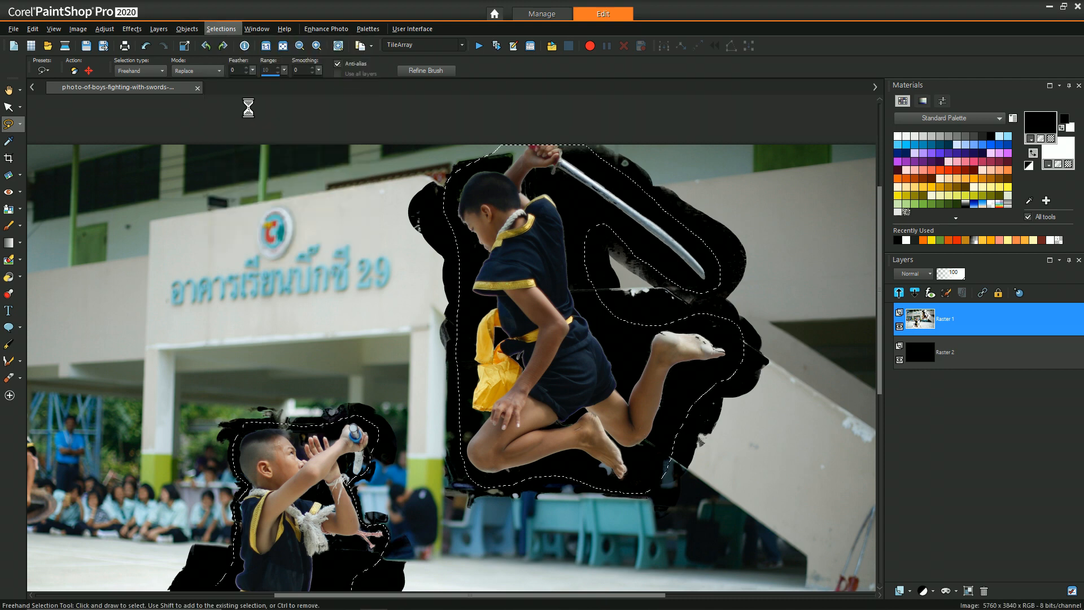
pyautogui.press('Delete')
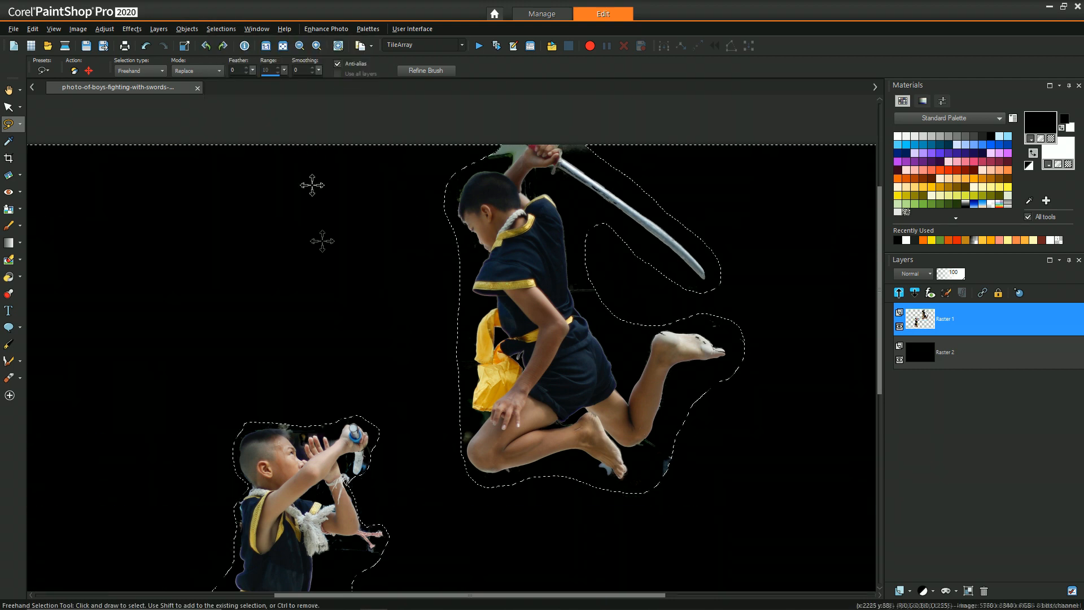
pyautogui.hotkey('ctrl', 'd')
# Erase the background remnants around the jumping boy's lower legs and feet using the Eraser at size 78 and hardness 83
pyautogui.scroll(-1, 405, 371)
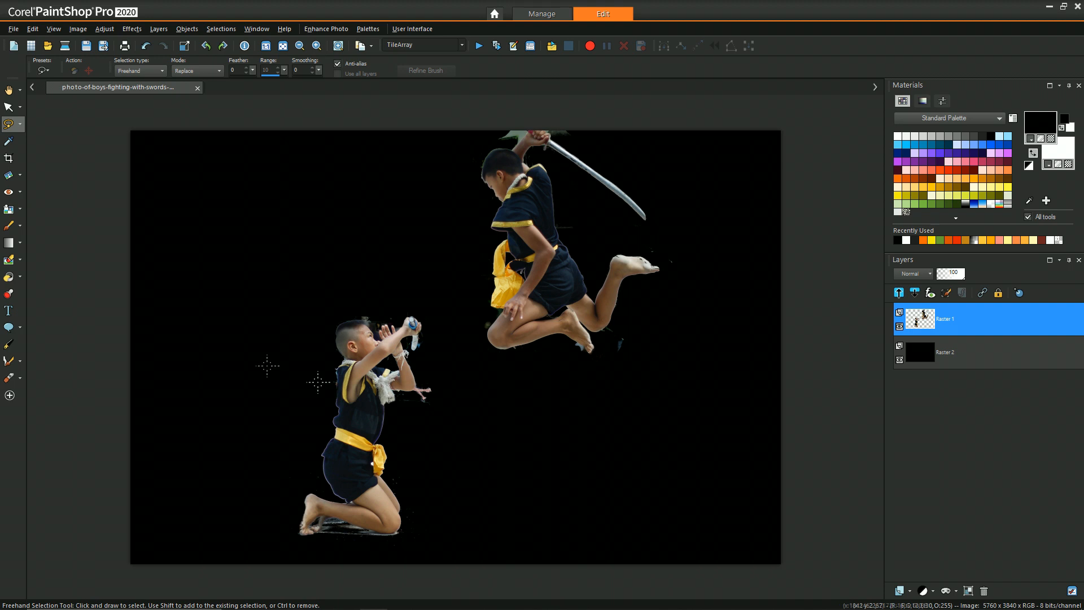
pyautogui.click(20, 259)
pyautogui.click(54, 260)
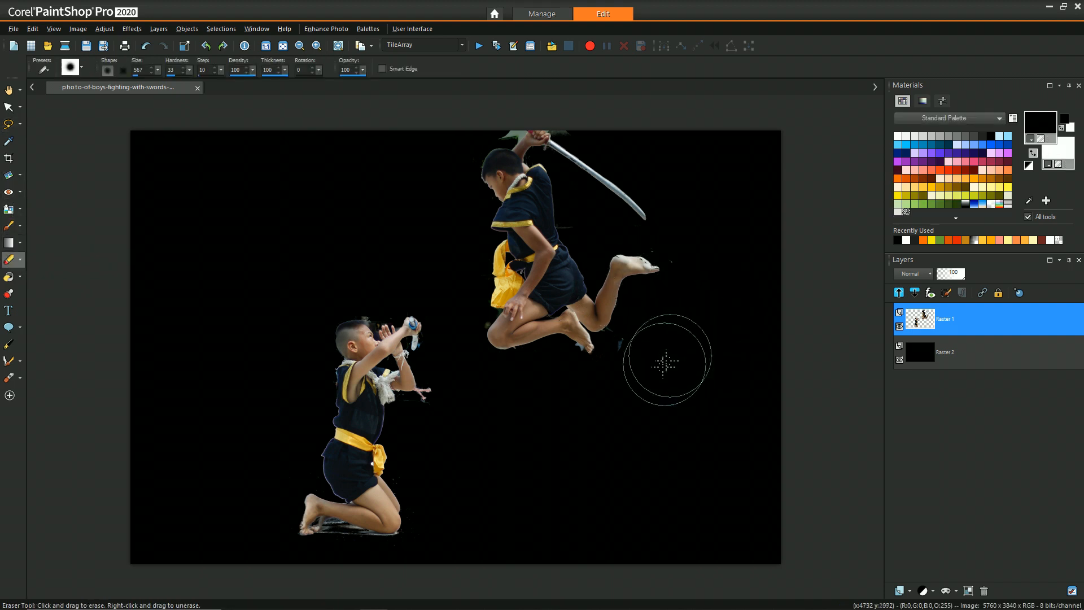
pyautogui.scroll(3, 672, 358)
pyautogui.scroll(1, 625, 241)
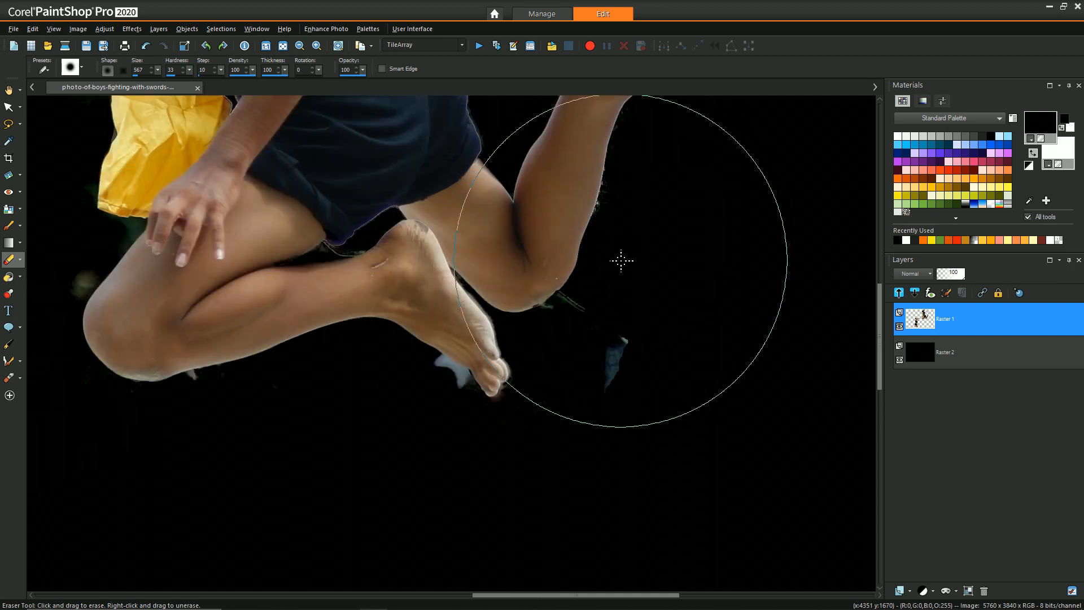
pyautogui.moveTo(622, 267)
pyautogui.mouseDown()
pyautogui.moveTo(622, 346)
pyautogui.moveTo(598, 392)
pyautogui.moveTo(561, 322)
pyautogui.moveTo(576, 314)
pyautogui.mouseUp()
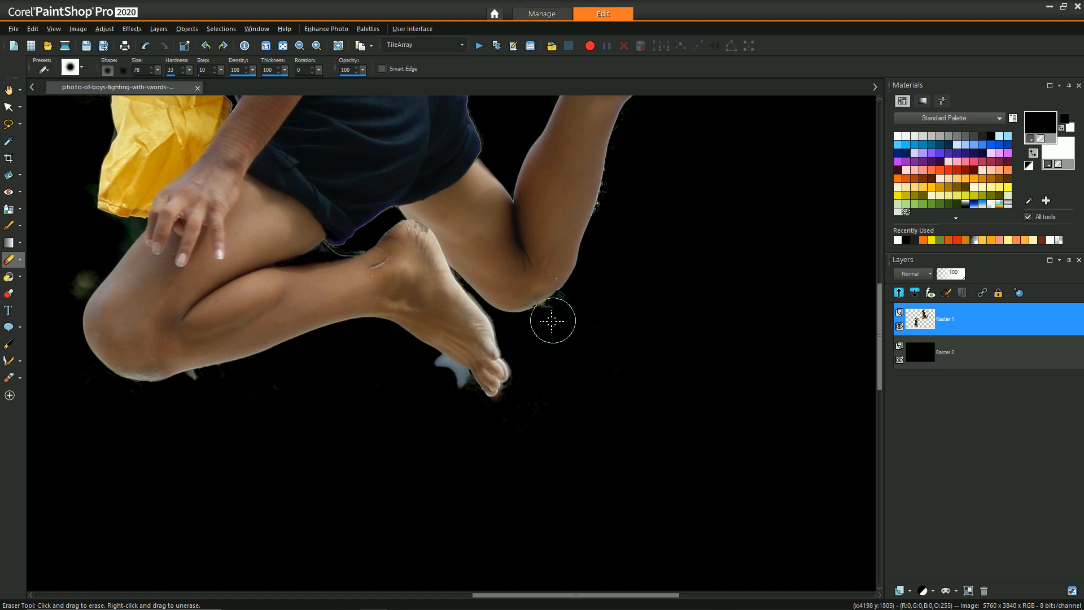
pyautogui.moveTo(191, 69); pyautogui.dragTo(219, 68)
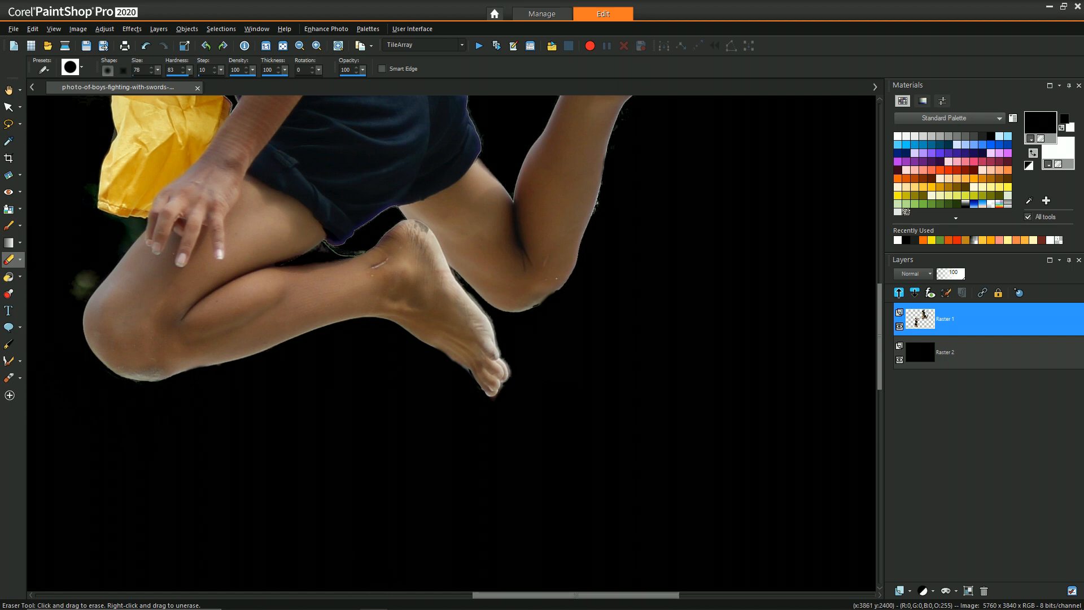
# Erase the leftover patches beside the jumping boy's front knee and yellow sash, undoing the stray dab on the sash
pyautogui.moveTo(547, 595); pyautogui.dragTo(402, 595)
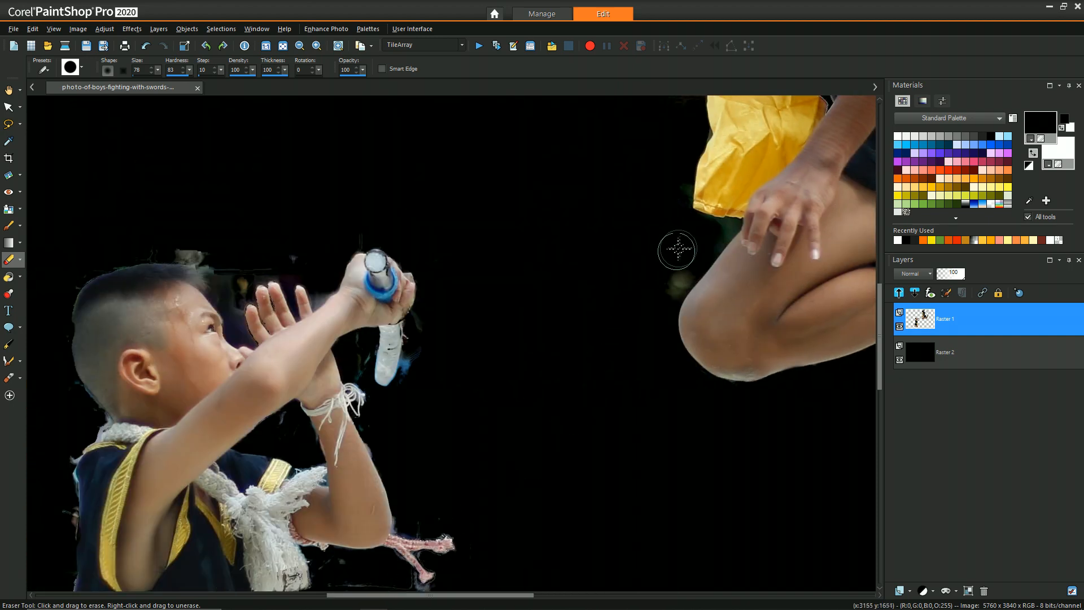
pyautogui.moveTo(684, 254); pyautogui.dragTo(645, 309)
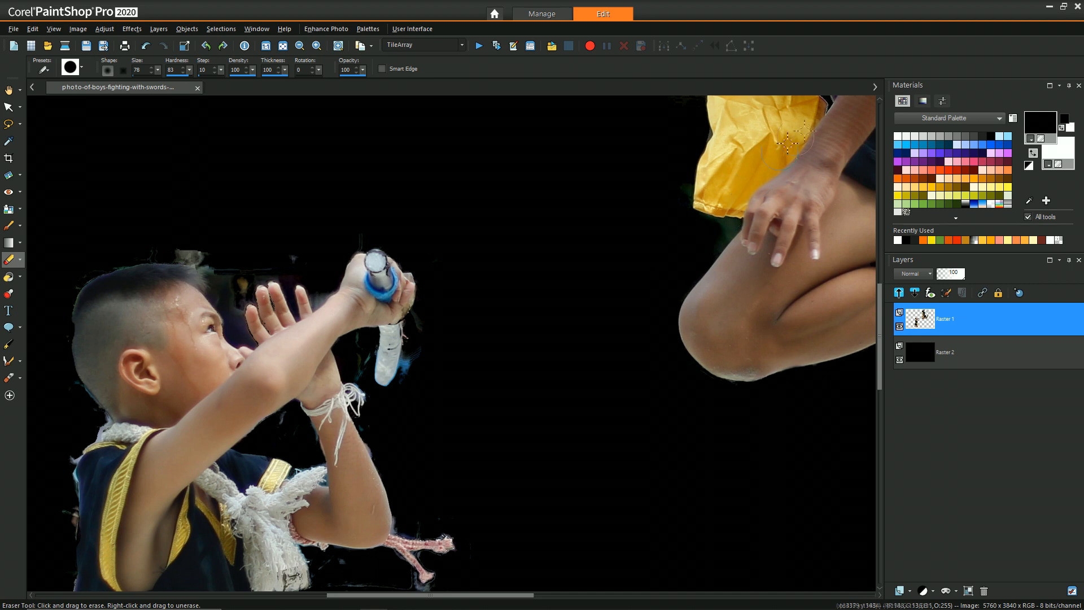
pyautogui.scroll(1, 834, 109)
pyautogui.moveTo(624, 193)
pyautogui.mouseDown()
pyautogui.moveTo(603, 227)
pyautogui.moveTo(593, 287)
pyautogui.moveTo(697, 308)
pyautogui.moveTo(654, 290)
pyautogui.moveTo(669, 287)
pyautogui.moveTo(648, 308)
pyautogui.moveTo(636, 284)
pyautogui.moveTo(667, 283)
pyautogui.moveTo(703, 253)
pyautogui.mouseUp()
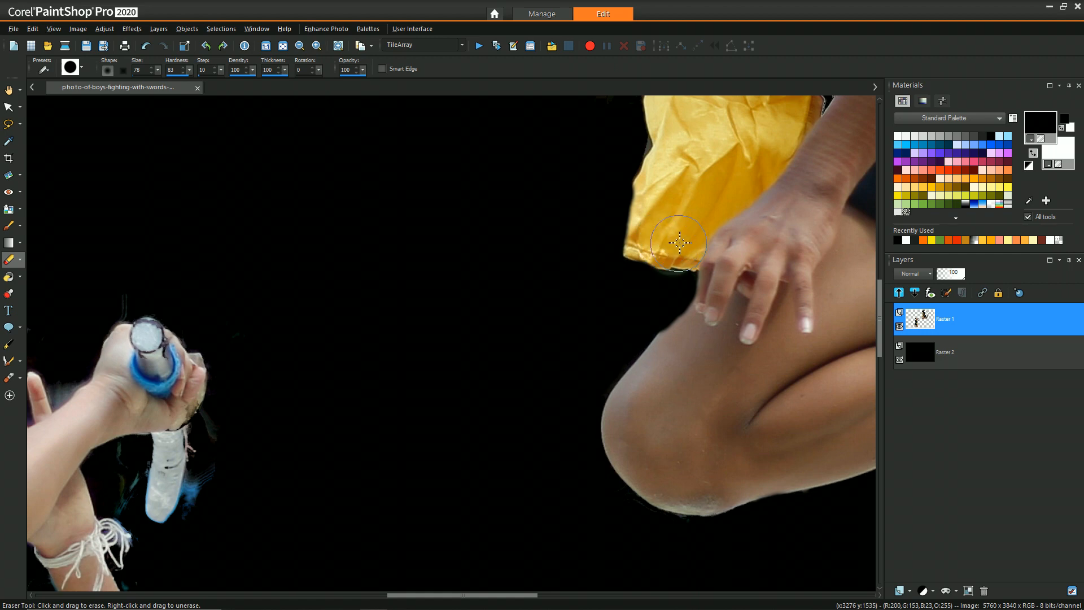
pyautogui.click(674, 242)
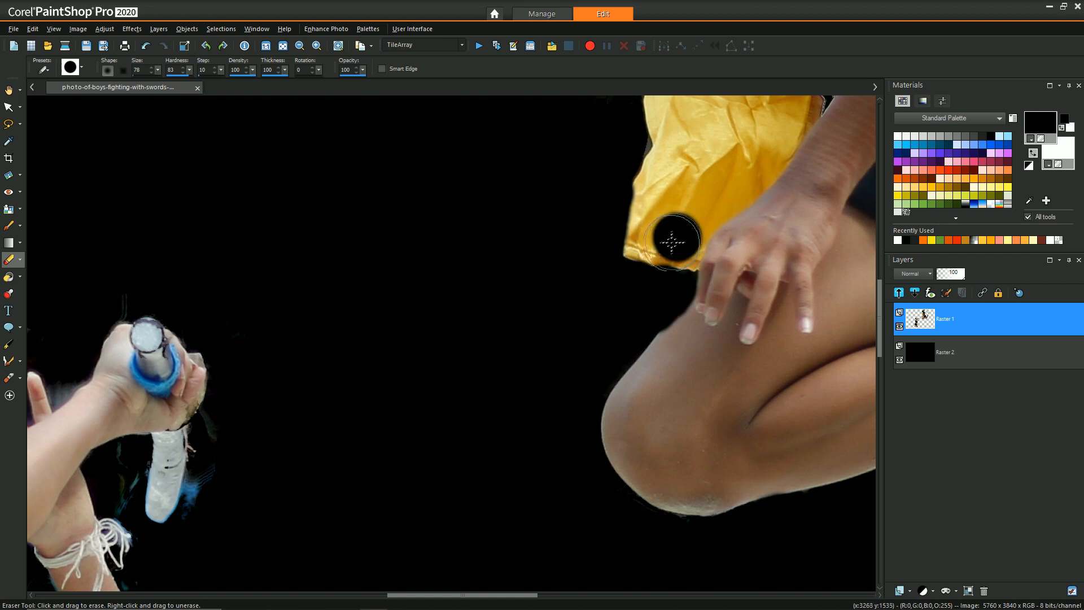
pyautogui.hotkey('ctrl', 'z')
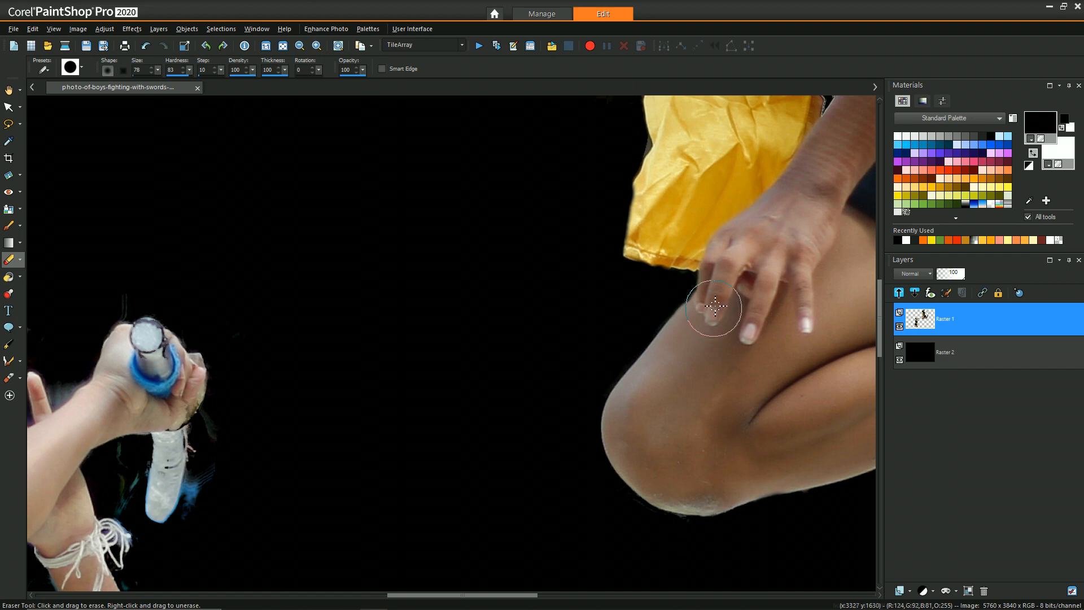
# Erase the fringe along the jumping boy's raised rear foot and calf, and the stray line behind his back
pyautogui.scroll(-3, 771, 168)
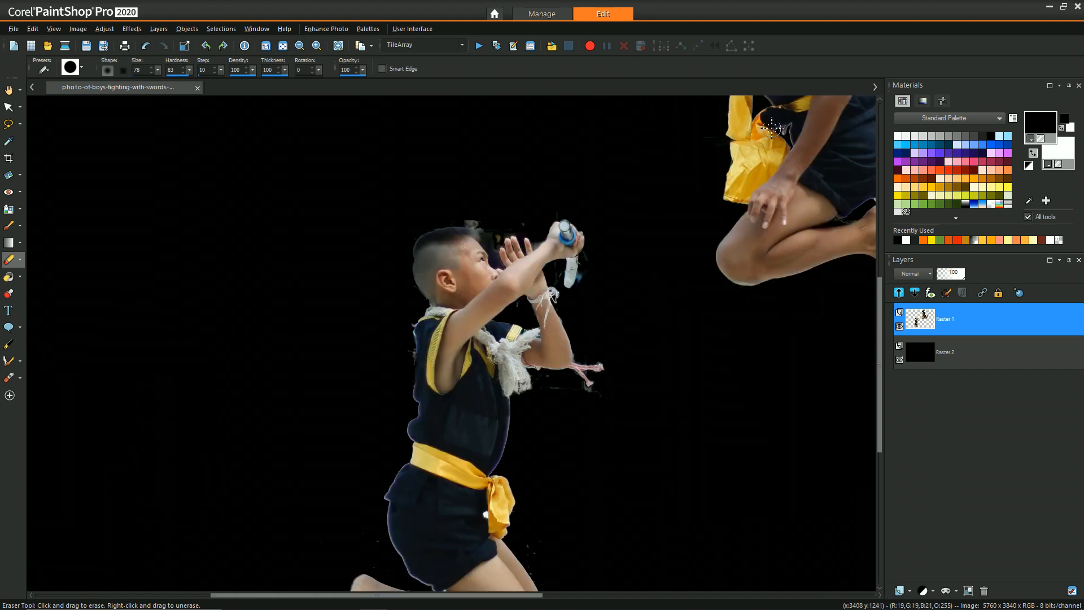
pyautogui.scroll(-2, 699, 120)
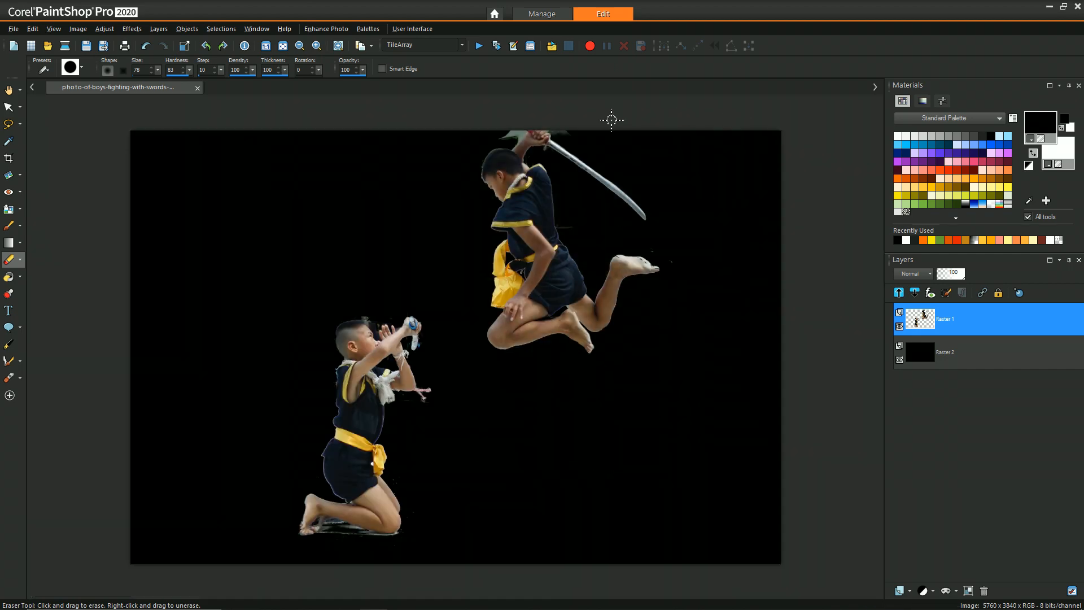
pyautogui.scroll(2, 672, 141)
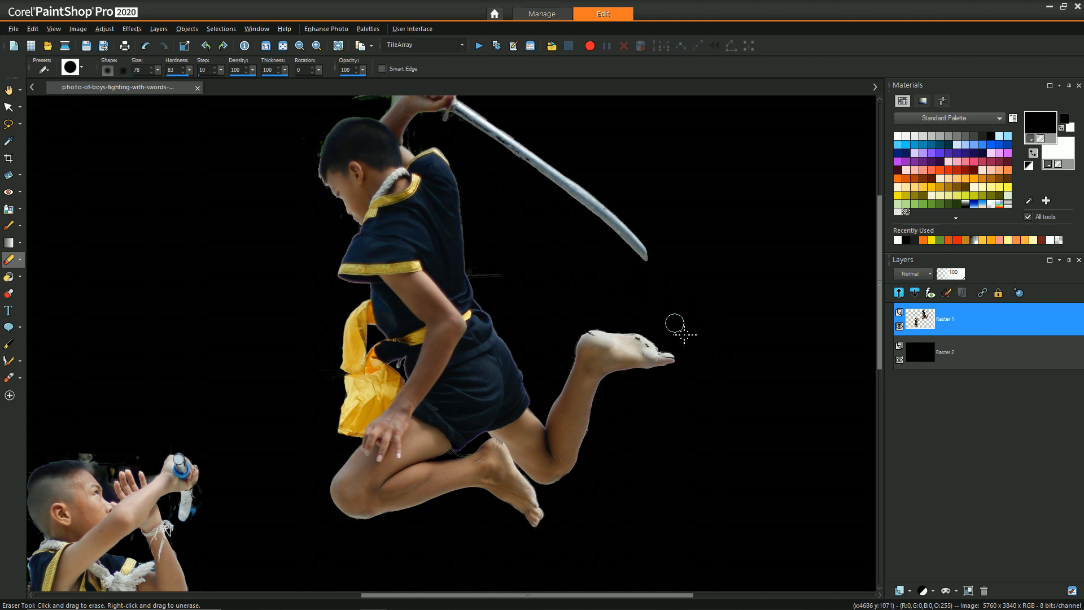
pyautogui.scroll(2, 684, 334)
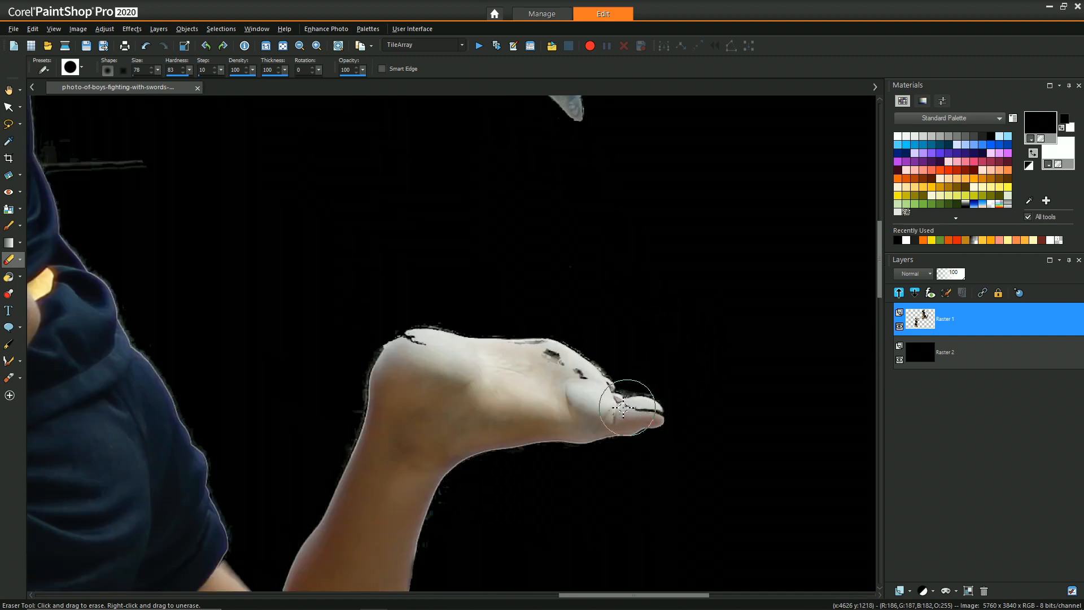
pyautogui.moveTo(361, 339); pyautogui.dragTo(357, 376)
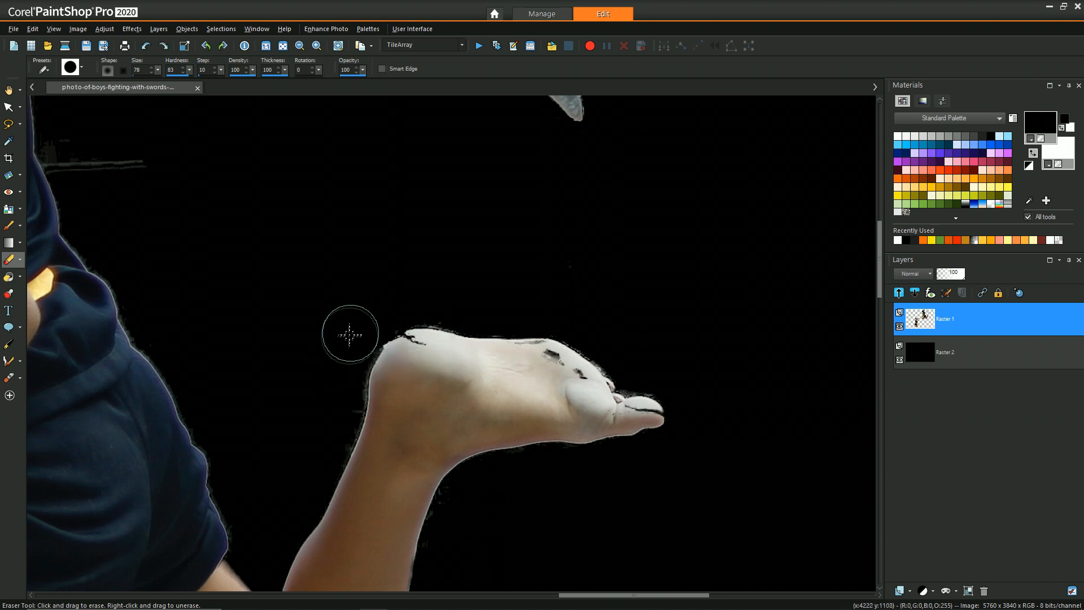
pyautogui.rightClick(392, 406)
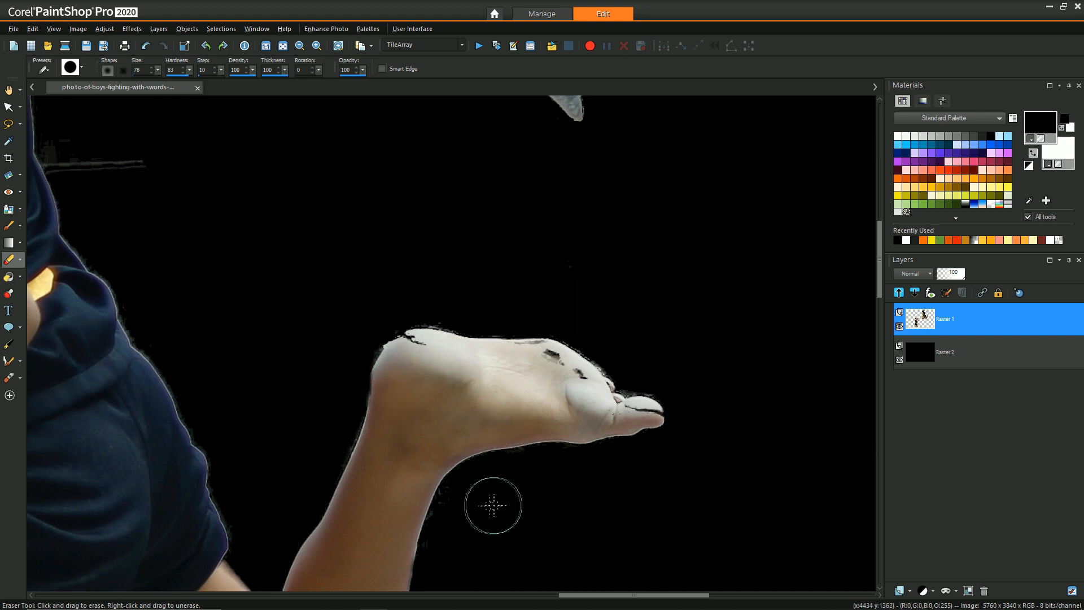
pyautogui.moveTo(474, 499); pyautogui.dragTo(453, 539)
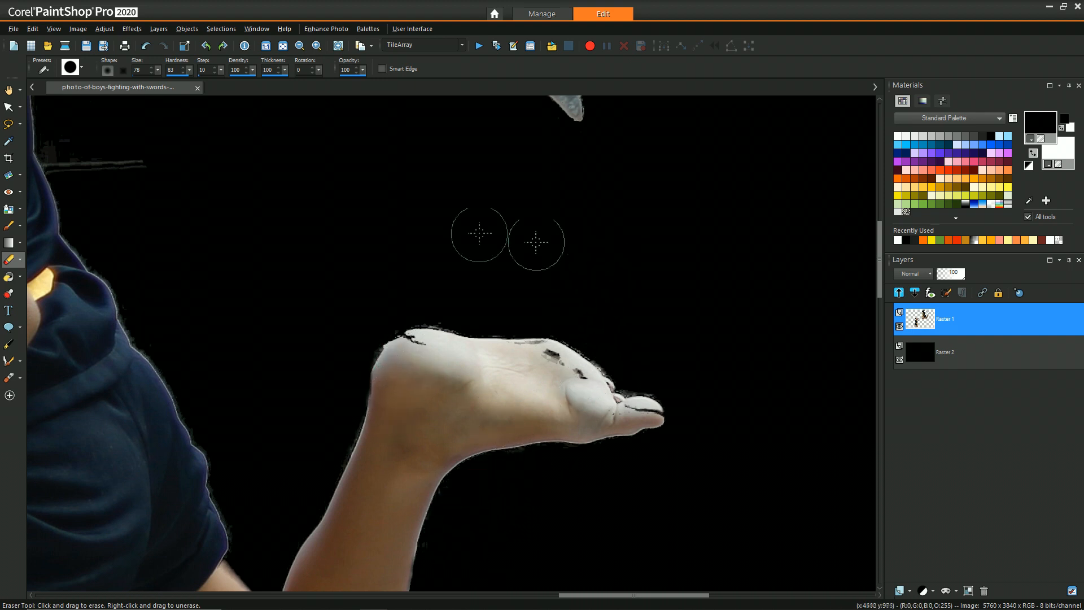
pyautogui.moveTo(70, 161)
pyautogui.mouseDown()
pyautogui.moveTo(64, 153)
pyautogui.moveTo(174, 161)
pyautogui.mouseUp()
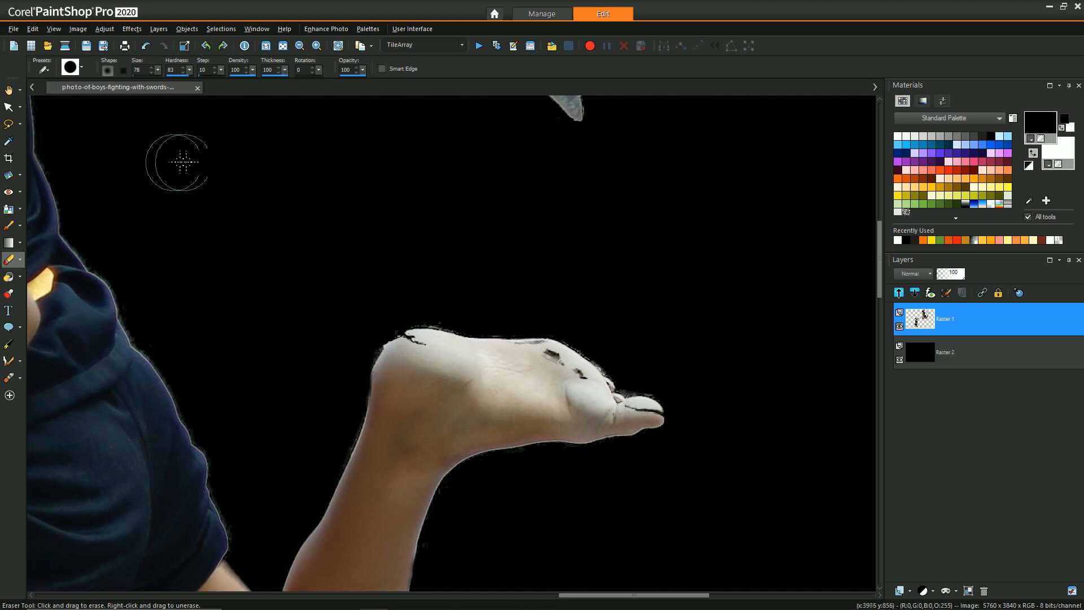
# Erase the pale green patch above the jumping boy's head, next to his raised hand
pyautogui.scroll(-3, 240, 143)
pyautogui.scroll(-4, 271, 68)
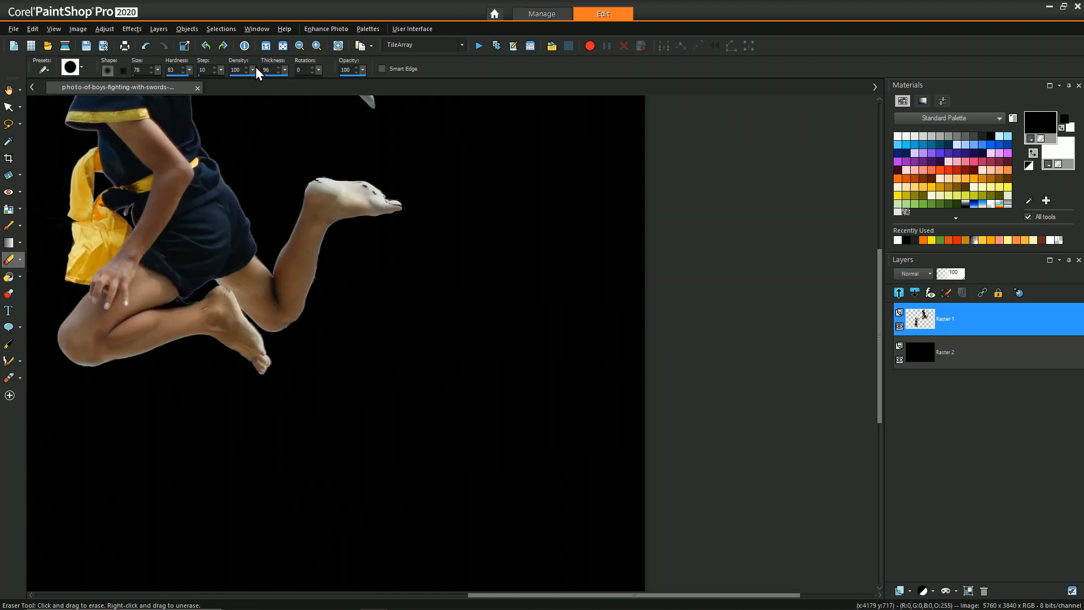
pyautogui.scroll(-3, 254, 96)
pyautogui.scroll(3, 506, 102)
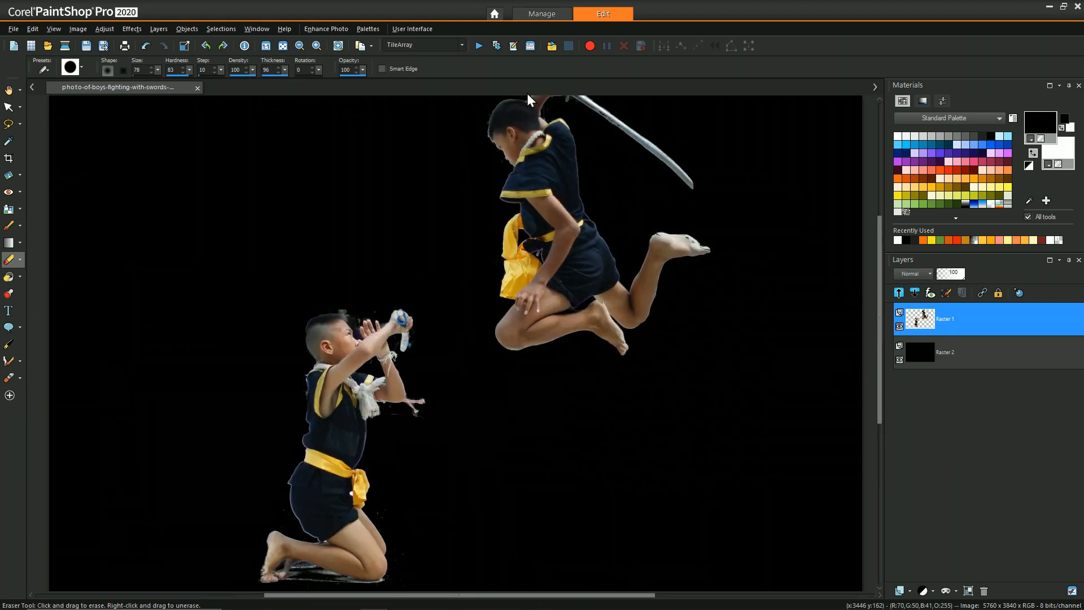
pyautogui.moveTo(880, 244); pyautogui.dragTo(880, 178)
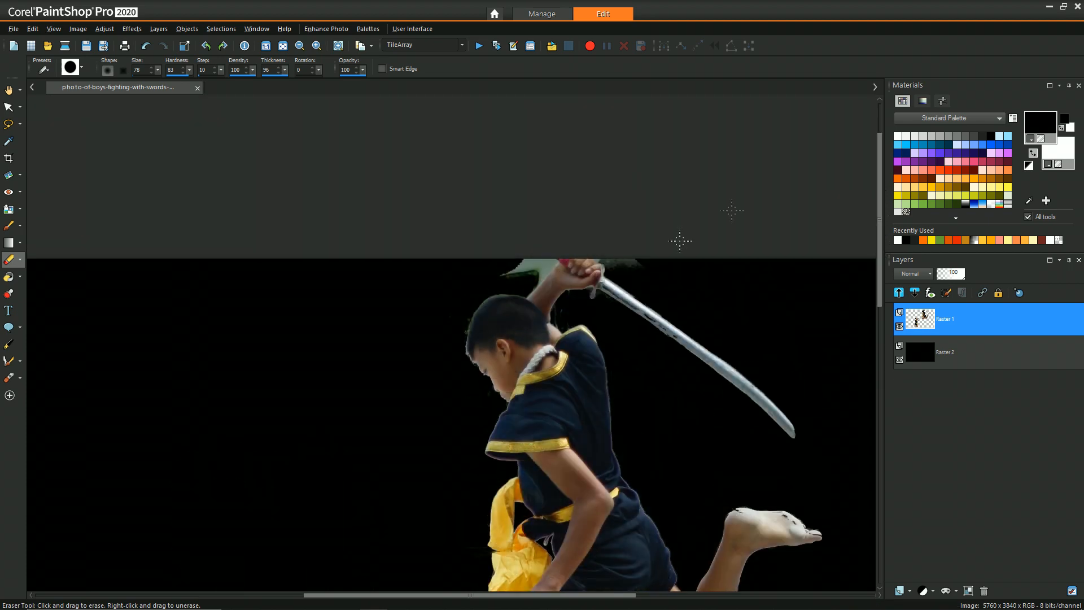
pyautogui.scroll(1, 614, 279)
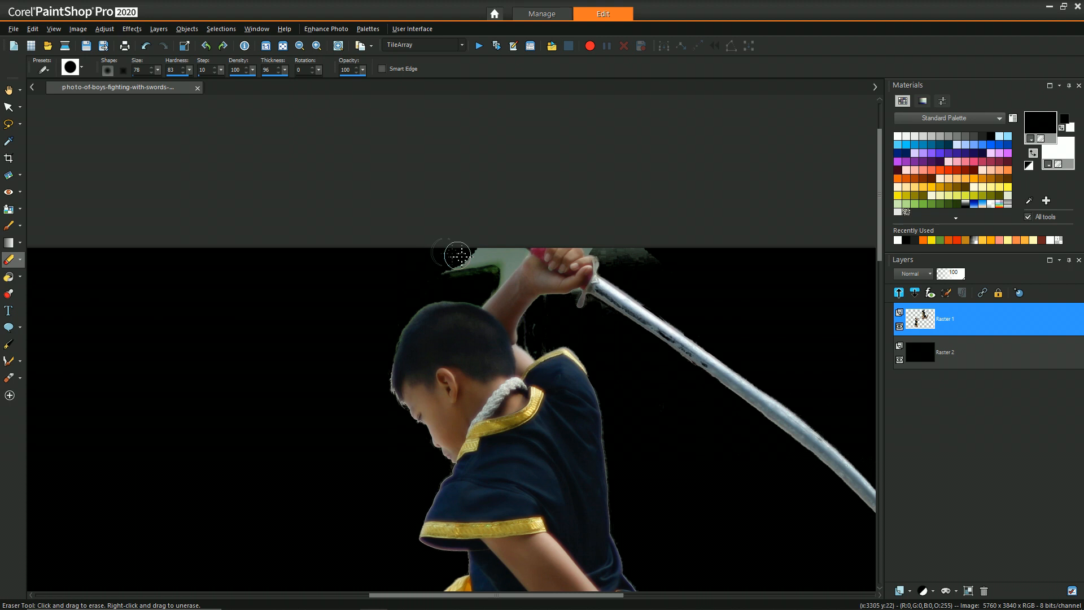
pyautogui.moveTo(466, 271); pyautogui.dragTo(479, 260)
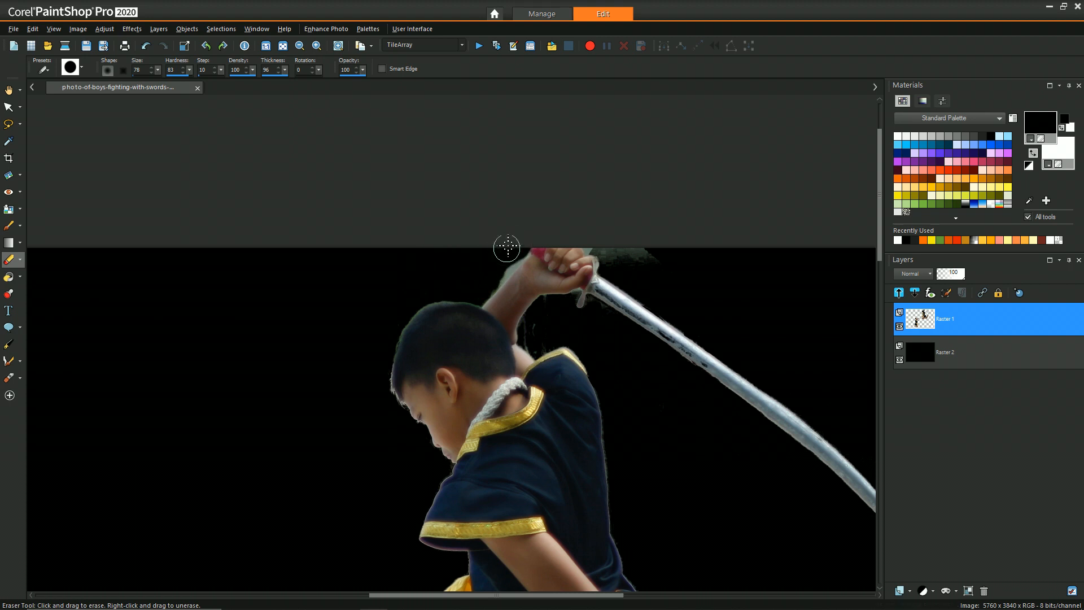
# Erase the remnants along both sides of the jumping boy's raised forearm, down to his collar
pyautogui.scroll(2, 529, 240)
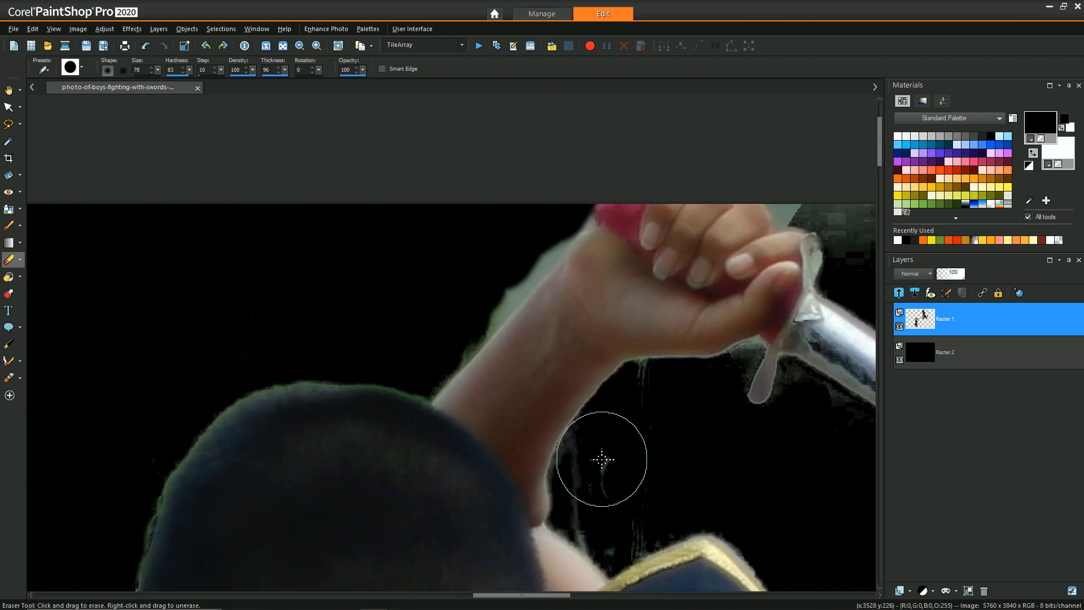
pyautogui.moveTo(600, 450)
pyautogui.mouseDown()
pyautogui.moveTo(642, 401)
pyautogui.moveTo(649, 450)
pyautogui.mouseUp()
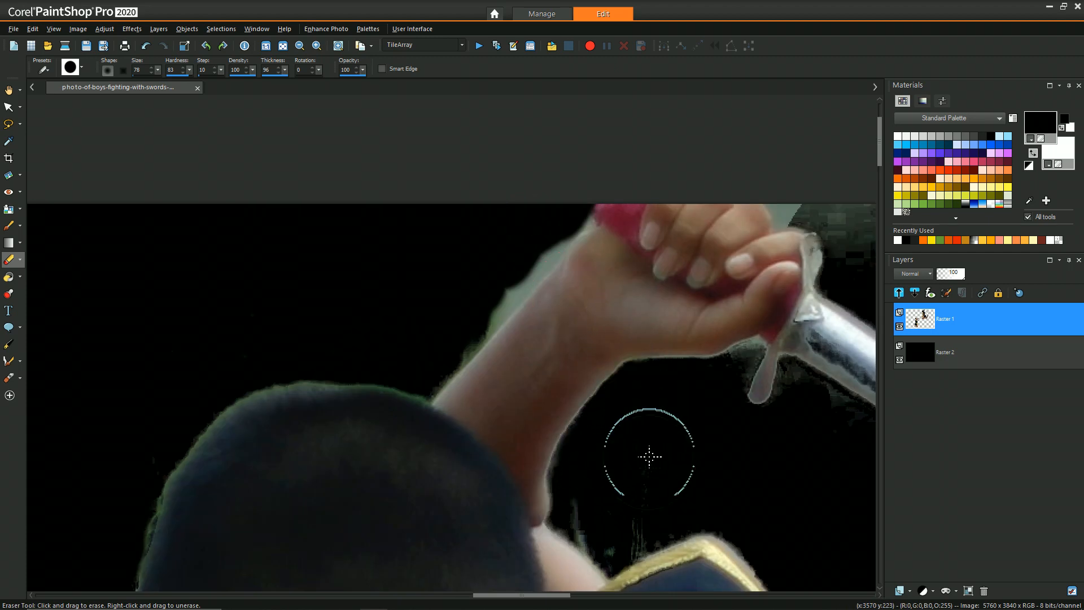
pyautogui.moveTo(639, 508)
pyautogui.mouseDown()
pyautogui.moveTo(627, 518)
pyautogui.moveTo(671, 494)
pyautogui.moveTo(604, 519)
pyautogui.mouseUp()
pyautogui.moveTo(425, 339); pyautogui.dragTo(561, 198)
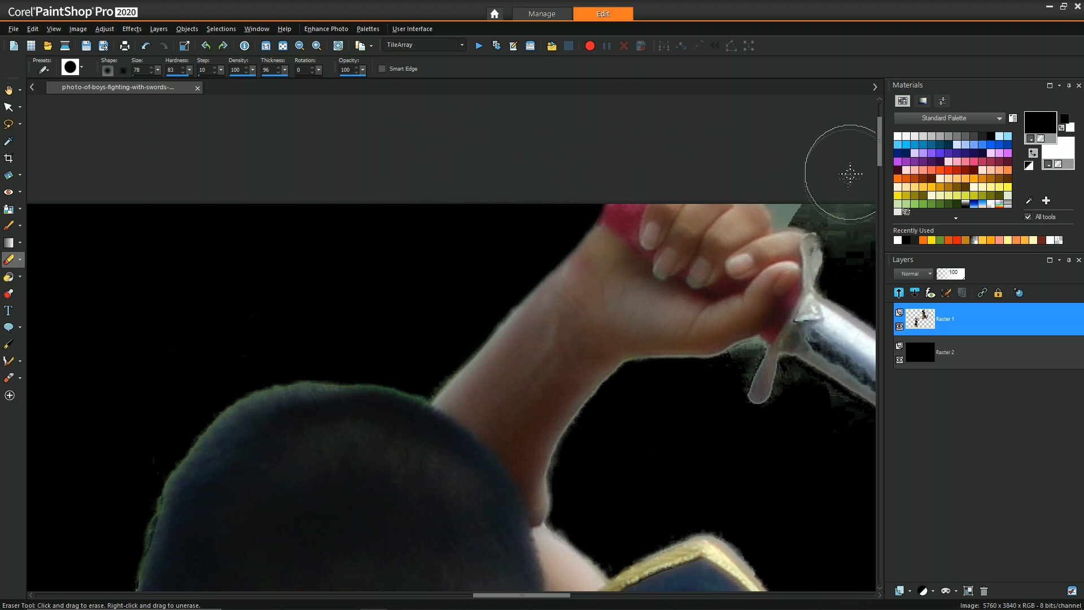
# Erase the leftovers around the sword's hilt, guard and upper blade, reducing the eraser size to 24 for the fine edges
pyautogui.moveTo(562, 596); pyautogui.dragTo(628, 602)
pyautogui.moveTo(283, 225)
pyautogui.mouseDown()
pyautogui.moveTo(364, 240)
pyautogui.moveTo(422, 221)
pyautogui.moveTo(499, 298)
pyautogui.mouseUp()
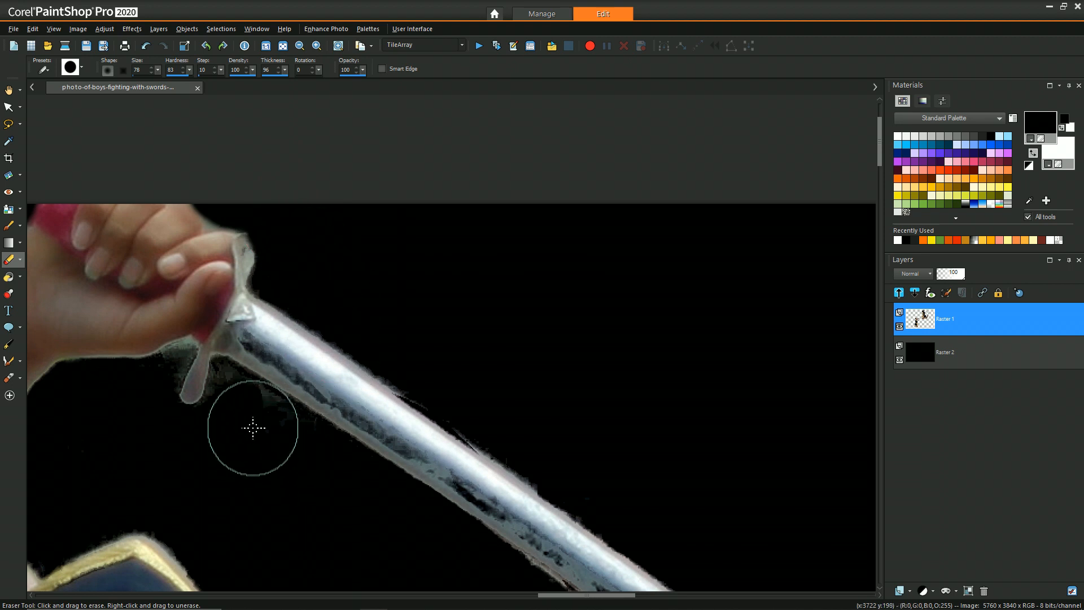
pyautogui.moveTo(204, 419); pyautogui.dragTo(196, 417)
pyautogui.moveTo(164, 352)
pyautogui.mouseDown()
pyautogui.moveTo(190, 351)
pyautogui.moveTo(165, 388)
pyautogui.mouseUp()
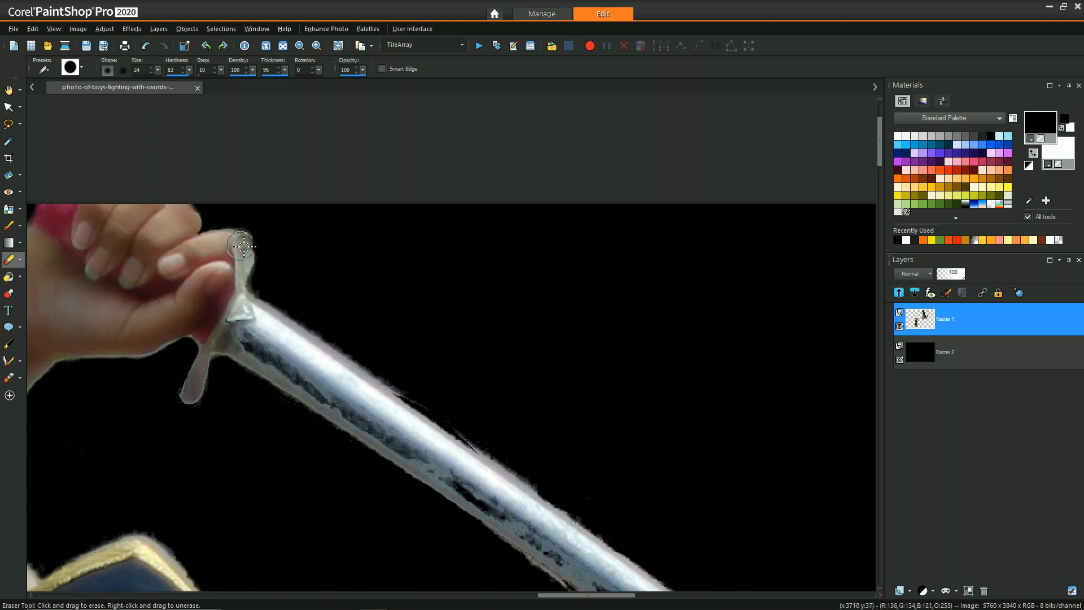
# Erase the specks around the pink rope ends and elbow of the kneeling boy
pyautogui.scroll(-3, 440, 262)
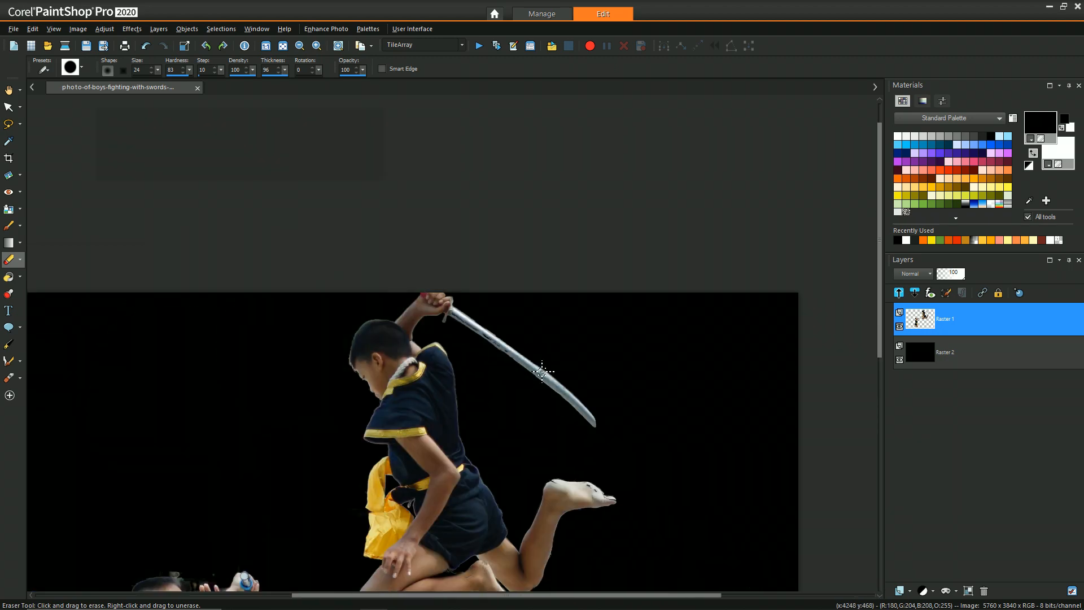
pyautogui.scroll(-2, 474, 412)
pyautogui.scroll(3, 435, 375)
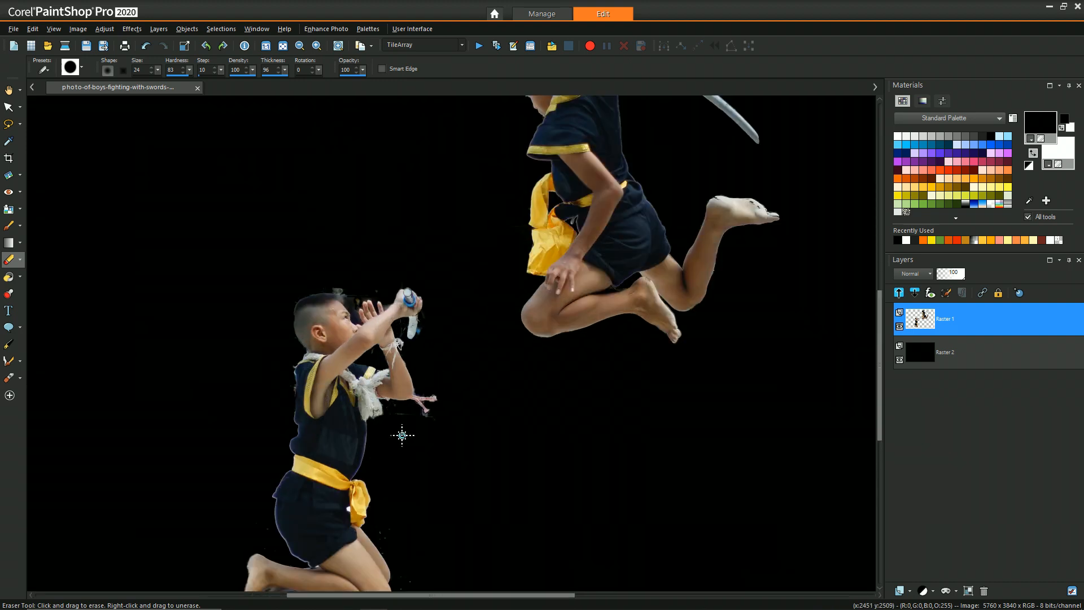
pyautogui.scroll(3, 402, 435)
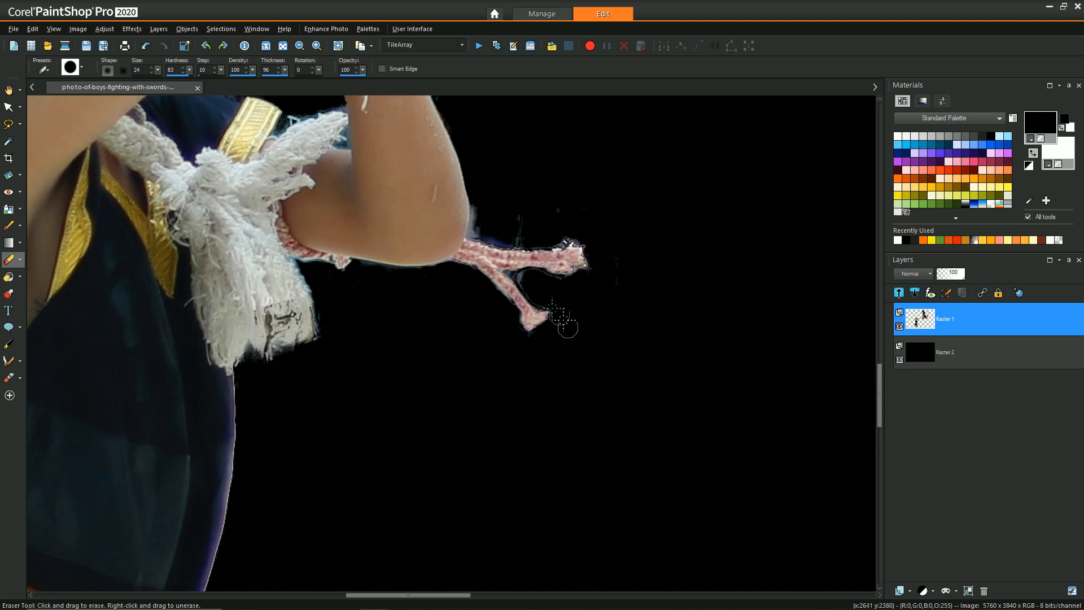
pyautogui.moveTo(520, 280)
pyautogui.mouseDown()
pyautogui.moveTo(594, 220)
pyautogui.moveTo(478, 230)
pyautogui.moveTo(589, 236)
pyautogui.moveTo(480, 189)
pyautogui.mouseUp()
# Erase the remnants around the kneeling boy's gripping hand and hanging white piece, and those above his hair
pyautogui.scroll(-4, 321, 175)
pyautogui.scroll(5, 409, 303)
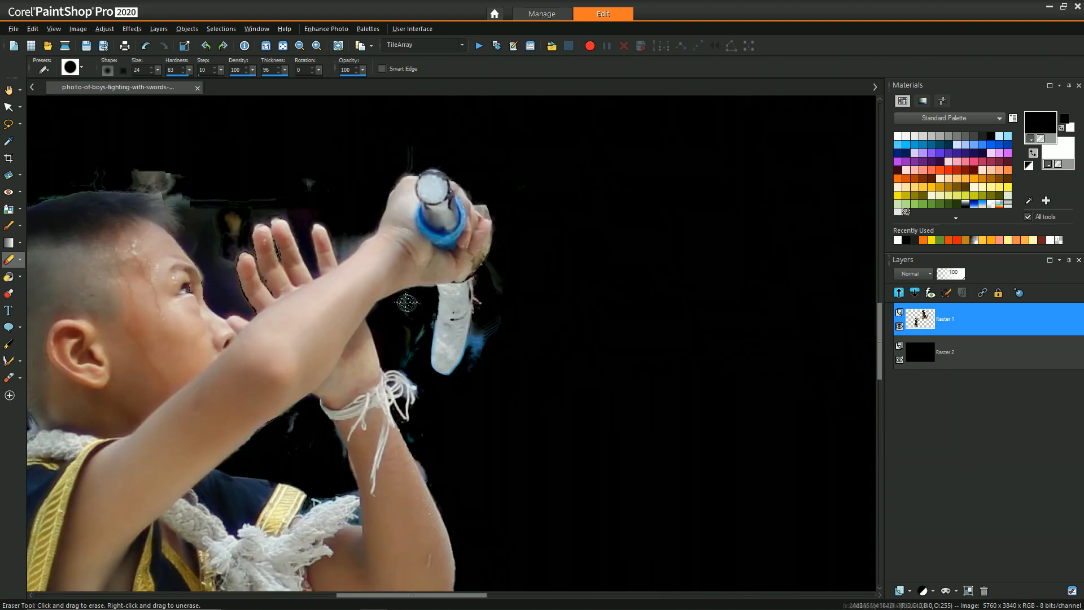
pyautogui.moveTo(422, 327); pyautogui.dragTo(480, 333)
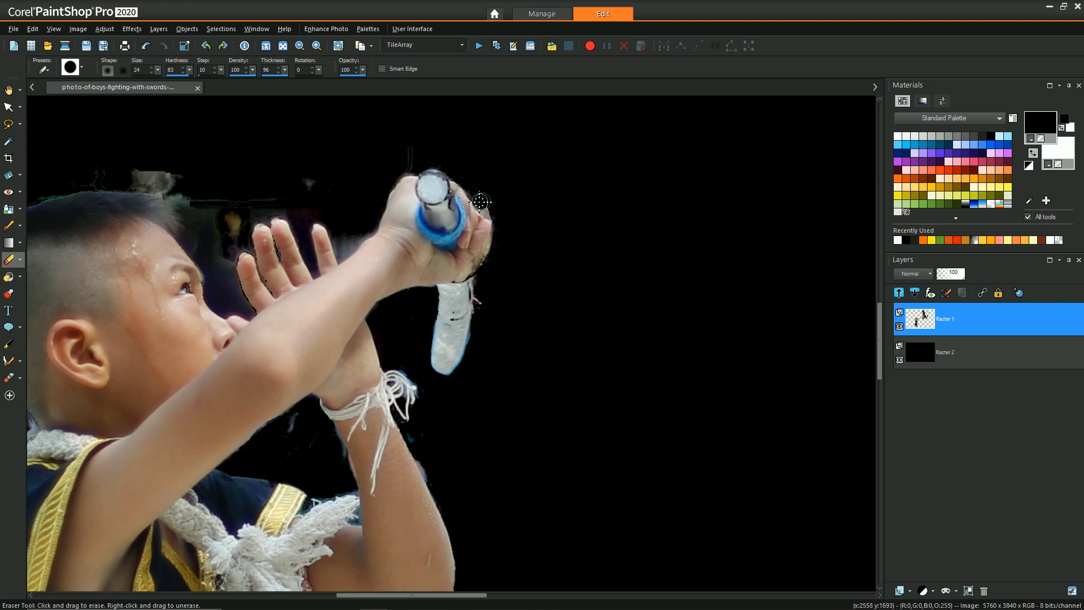
pyautogui.moveTo(89, 181); pyautogui.dragTo(156, 184)
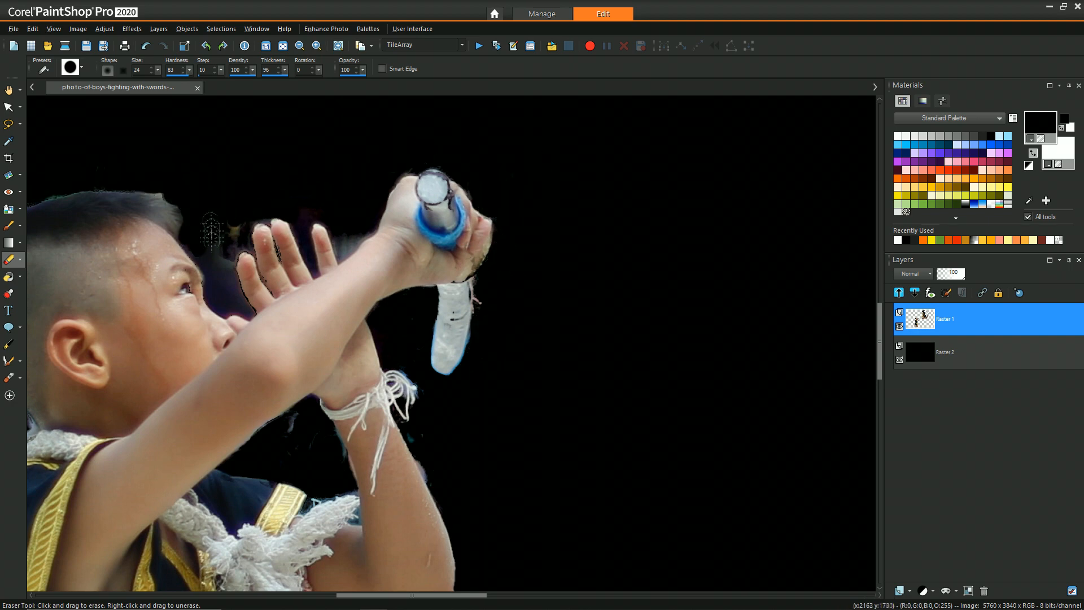
# Erase the background remnants between the kneeling boy's forehead and the tips of his raised fingers
pyautogui.scroll(5, 266, 203)
pyautogui.moveTo(254, 203)
pyautogui.mouseDown()
pyautogui.moveTo(322, 281)
pyautogui.moveTo(429, 339)
pyautogui.moveTo(388, 230)
pyautogui.moveTo(404, 125)
pyautogui.moveTo(423, 102)
pyautogui.mouseUp()
pyautogui.scroll(-3, 459, 97)
pyautogui.scroll(3, 543, 135)
pyautogui.moveTo(880, 325); pyautogui.dragTo(881, 314)
pyautogui.moveTo(545, 452)
pyautogui.mouseDown()
pyautogui.moveTo(576, 416)
pyautogui.moveTo(709, 348)
pyautogui.mouseUp()
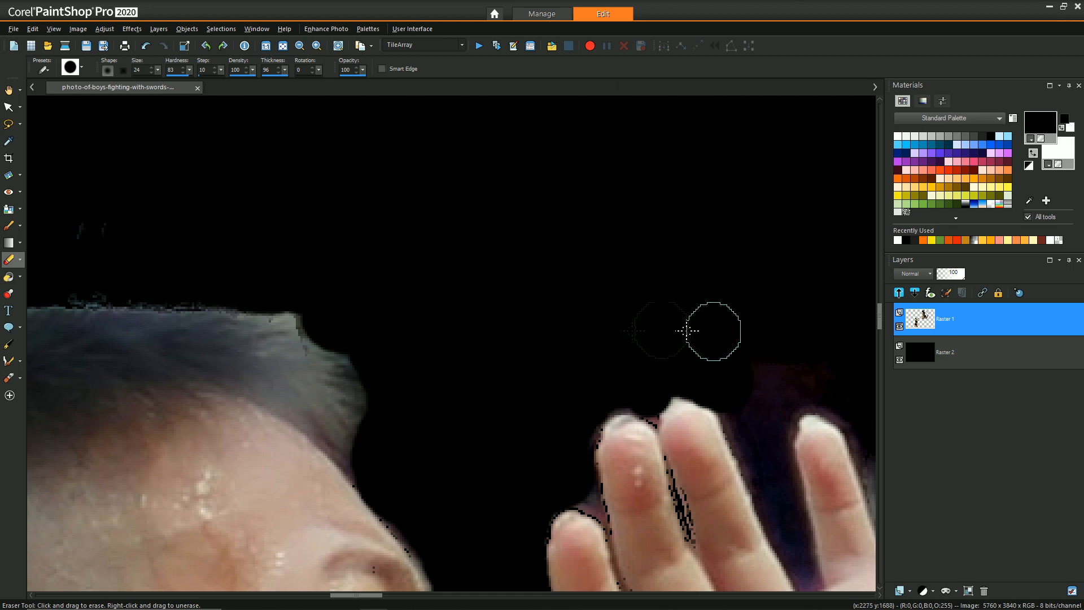
pyautogui.moveTo(734, 395)
pyautogui.mouseDown()
pyautogui.moveTo(747, 419)
pyautogui.moveTo(796, 374)
pyautogui.moveTo(811, 386)
pyautogui.moveTo(780, 420)
pyautogui.moveTo(827, 389)
pyautogui.moveTo(849, 414)
pyautogui.moveTo(836, 437)
pyautogui.moveTo(771, 438)
pyautogui.moveTo(767, 459)
pyautogui.mouseUp()
pyautogui.hotkey('ctrl', 'z')
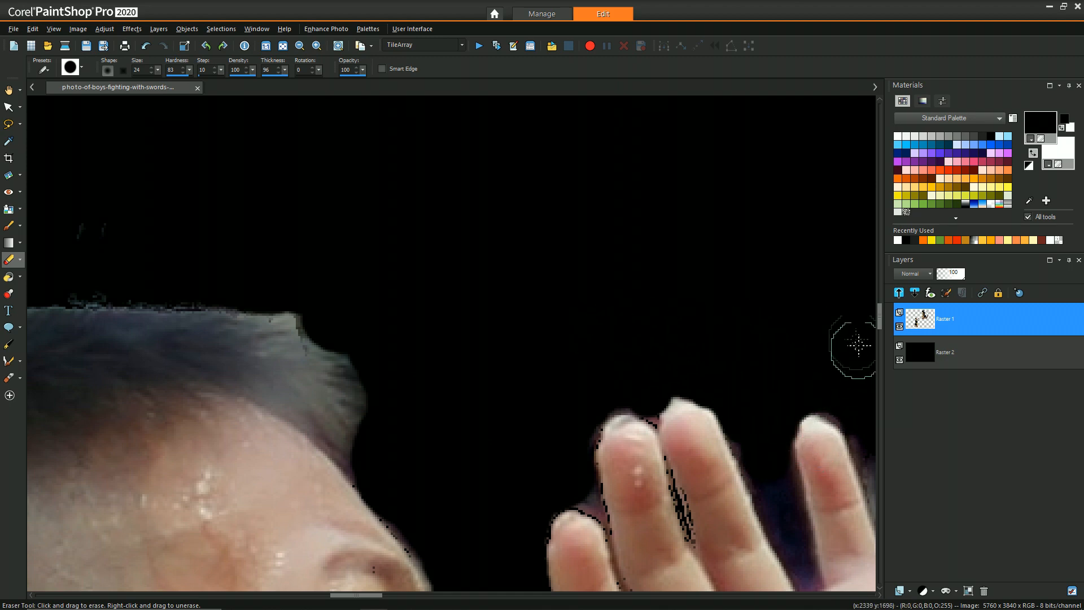
# Erase the haze between the kneeling boy's raised fingers and along his forearm up to the gripping hand
pyautogui.moveTo(880, 314)
pyautogui.mouseDown()
pyautogui.moveTo(882, 333)
pyautogui.moveTo(882, 317)
pyautogui.mouseUp()
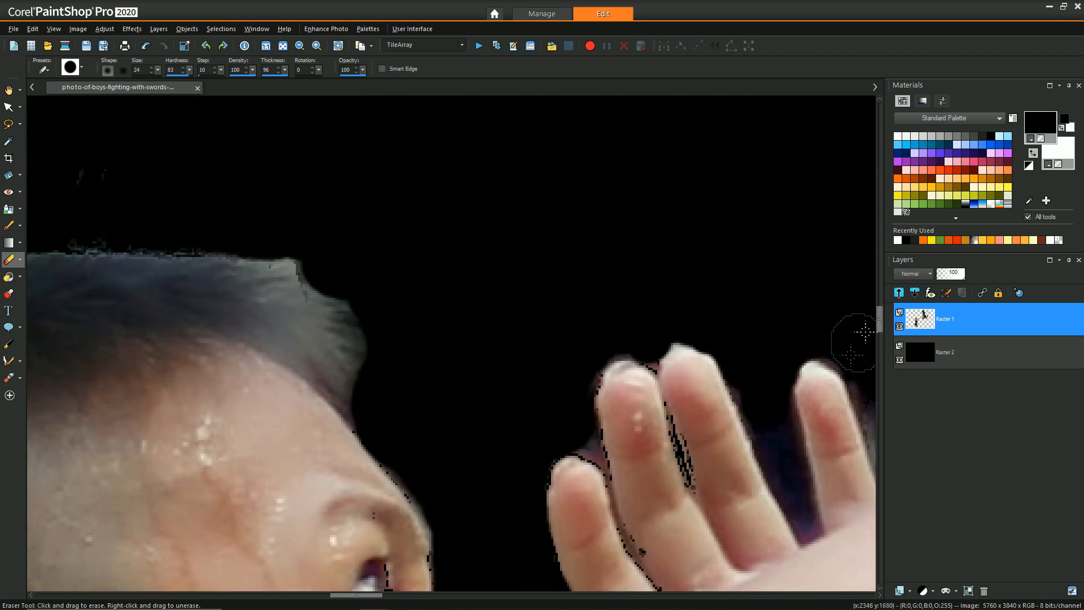
pyautogui.moveTo(358, 596); pyautogui.dragTo(389, 596)
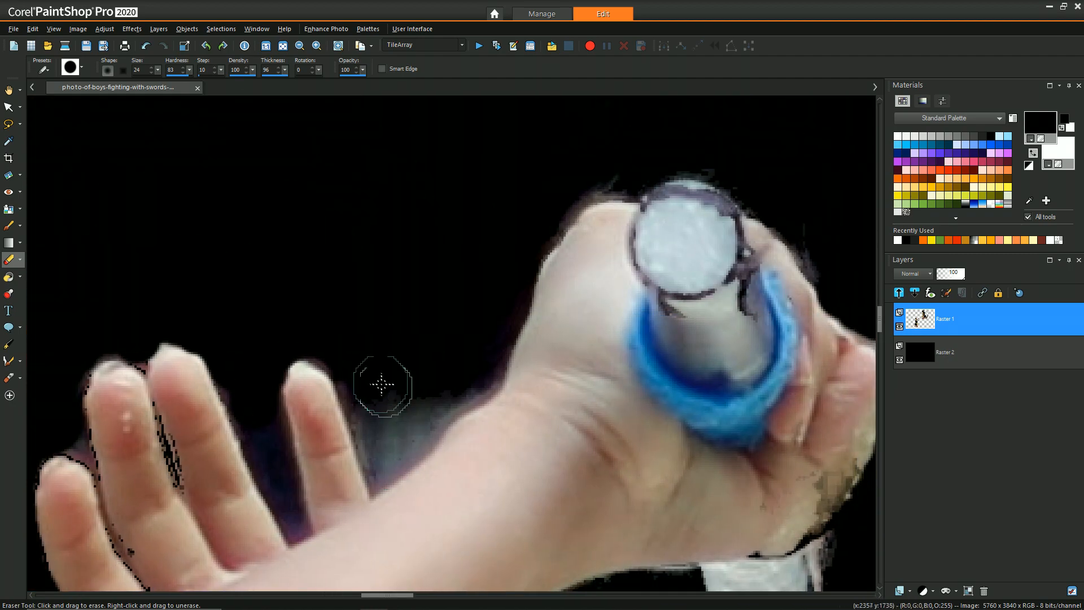
pyautogui.moveTo(369, 384)
pyautogui.mouseDown()
pyautogui.moveTo(381, 477)
pyautogui.moveTo(459, 395)
pyautogui.moveTo(416, 407)
pyautogui.mouseUp()
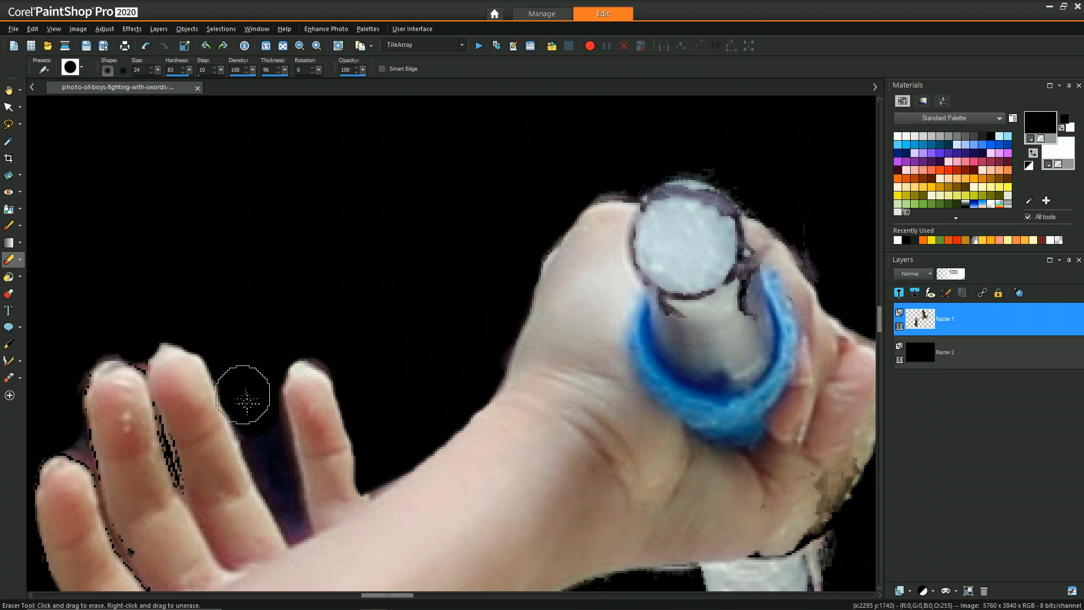
pyautogui.moveTo(276, 472)
pyautogui.mouseDown()
pyautogui.moveTo(292, 511)
pyautogui.moveTo(266, 508)
pyautogui.mouseUp()
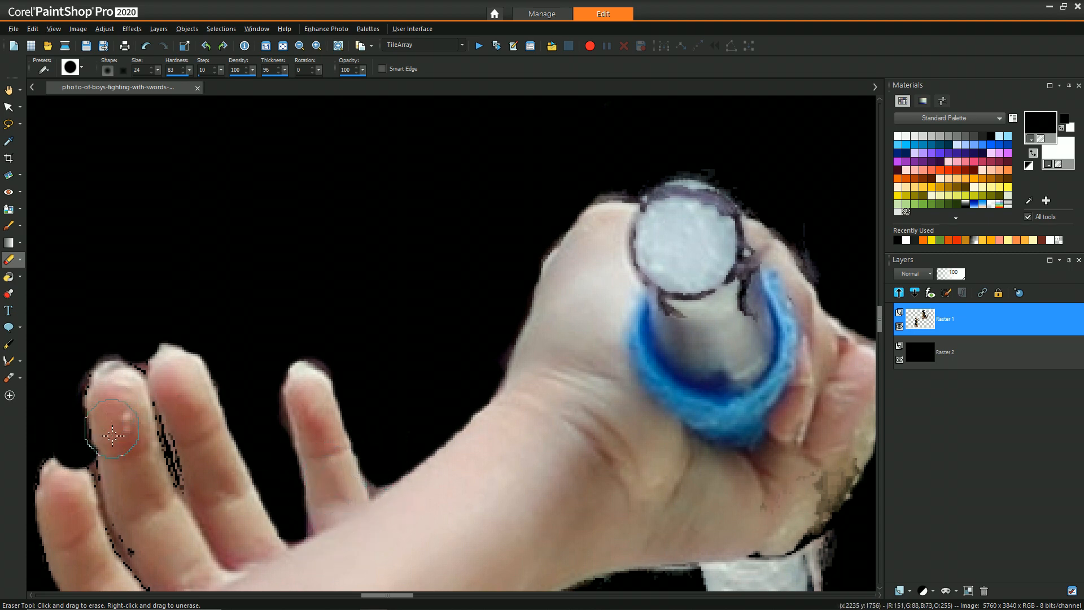
# Erase the ground shadow and debris beneath the kneeling boy's lower leg, restoring the nicked edge of his shin
pyautogui.scroll(-3, 56, 477)
pyautogui.scroll(-5, 73, 461)
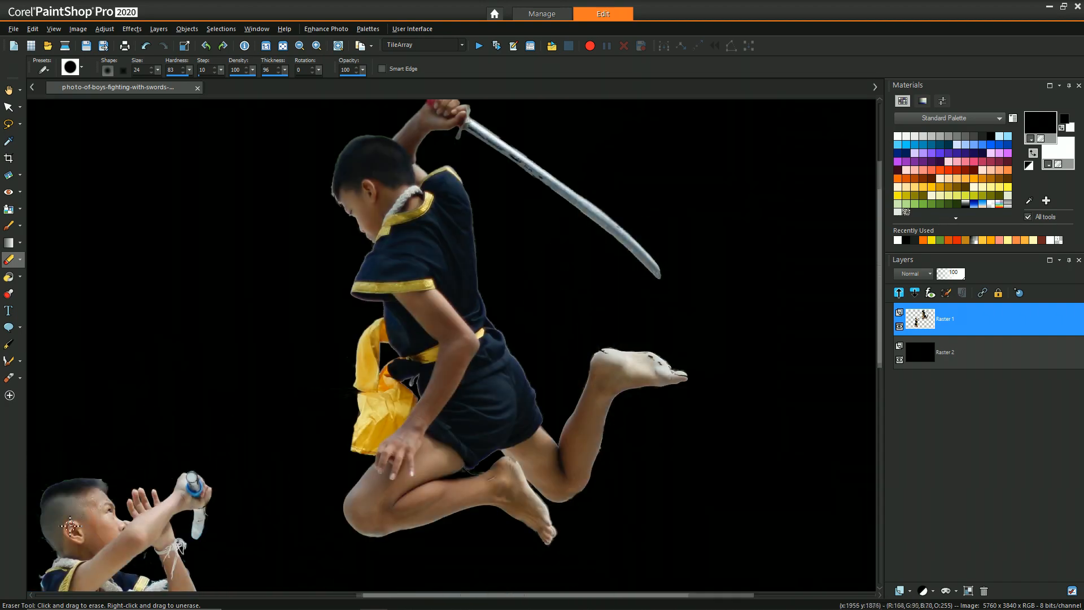
pyautogui.scroll(5, 310, 305)
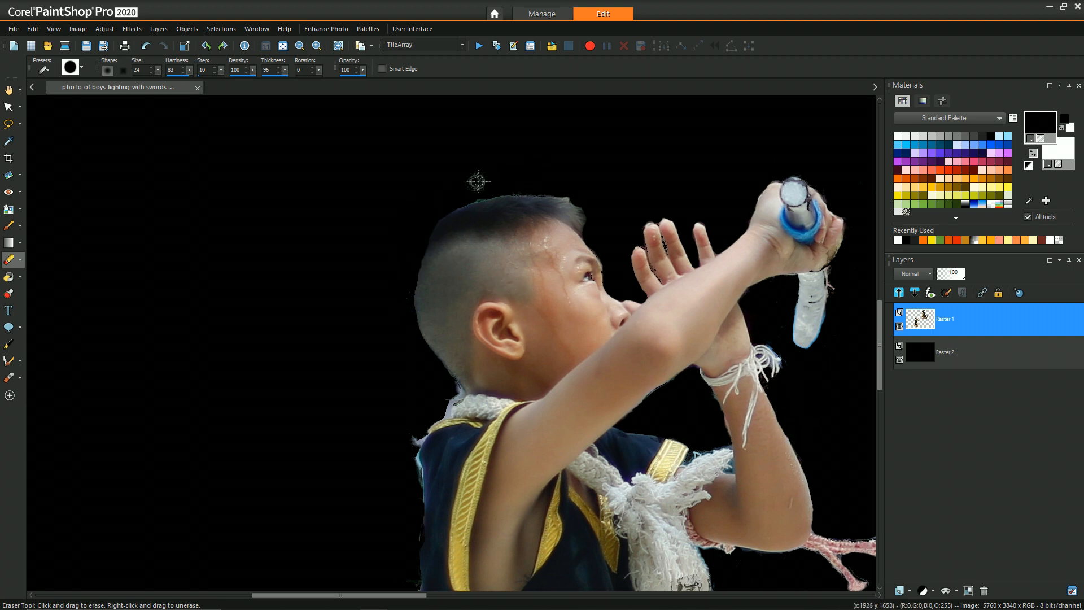
pyautogui.scroll(-5, 387, 570)
pyautogui.scroll(7, 346, 571)
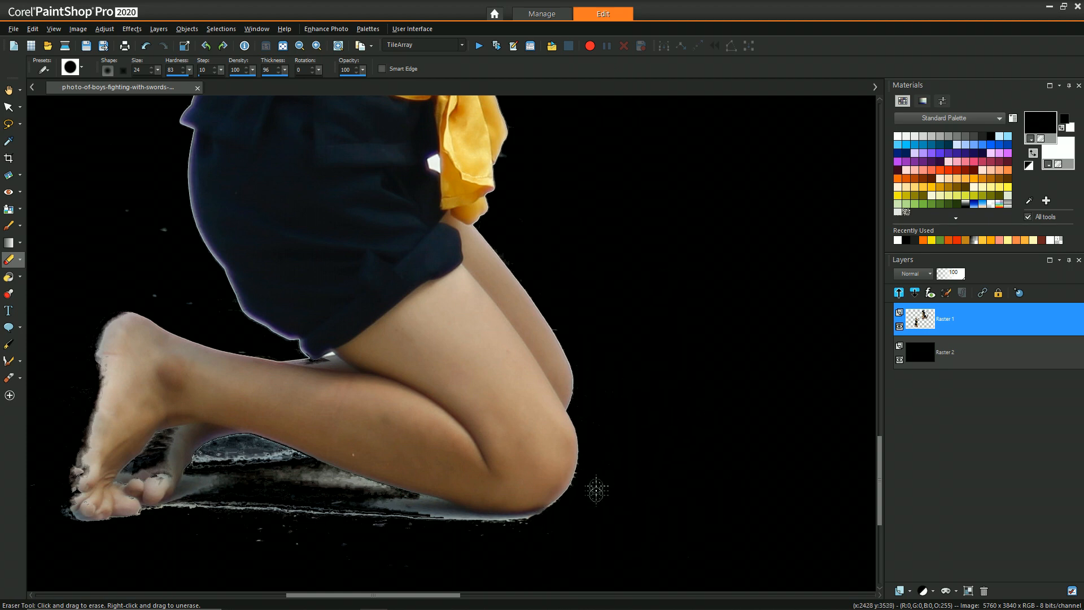
pyautogui.scroll(-2, 596, 491)
pyautogui.scroll(4, 315, 399)
pyautogui.moveTo(222, 356)
pyautogui.mouseDown()
pyautogui.moveTo(327, 313)
pyautogui.moveTo(285, 300)
pyautogui.moveTo(296, 312)
pyautogui.moveTo(304, 265)
pyautogui.moveTo(396, 242)
pyautogui.moveTo(613, 327)
pyautogui.moveTo(804, 373)
pyautogui.moveTo(842, 348)
pyautogui.mouseUp()
pyautogui.moveTo(283, 329)
pyautogui.mouseDown()
pyautogui.moveTo(714, 412)
pyautogui.moveTo(372, 263)
pyautogui.moveTo(293, 333)
pyautogui.moveTo(464, 282)
pyautogui.moveTo(454, 380)
pyautogui.mouseUp()
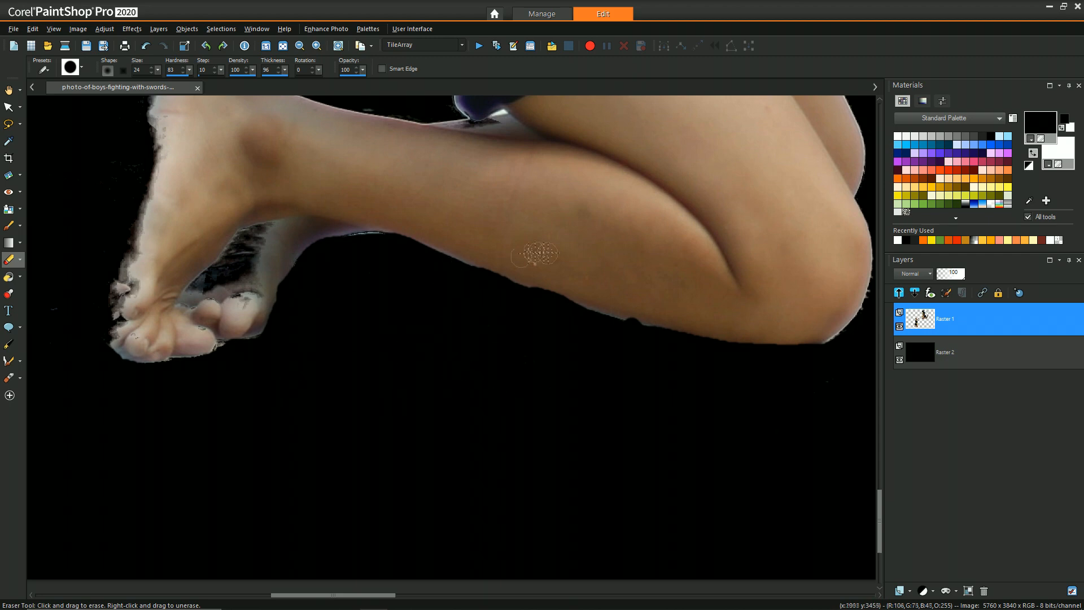
pyautogui.moveTo(482, 258); pyautogui.dragTo(612, 305)
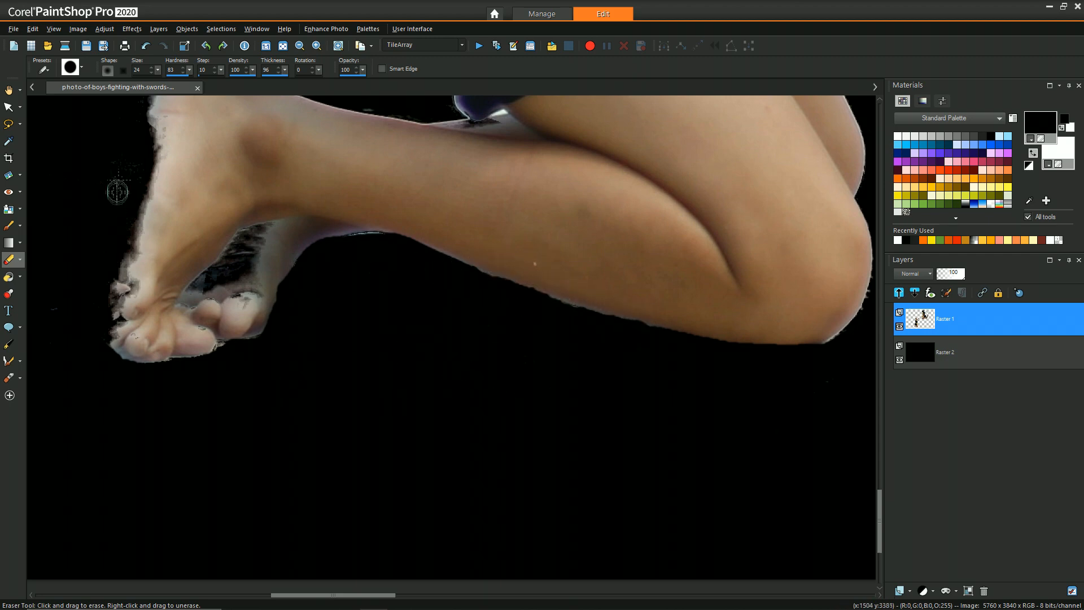
pyautogui.scroll(-3, 649, 336)
pyautogui.scroll(5, 162, 152)
pyautogui.scroll(2, 537, 243)
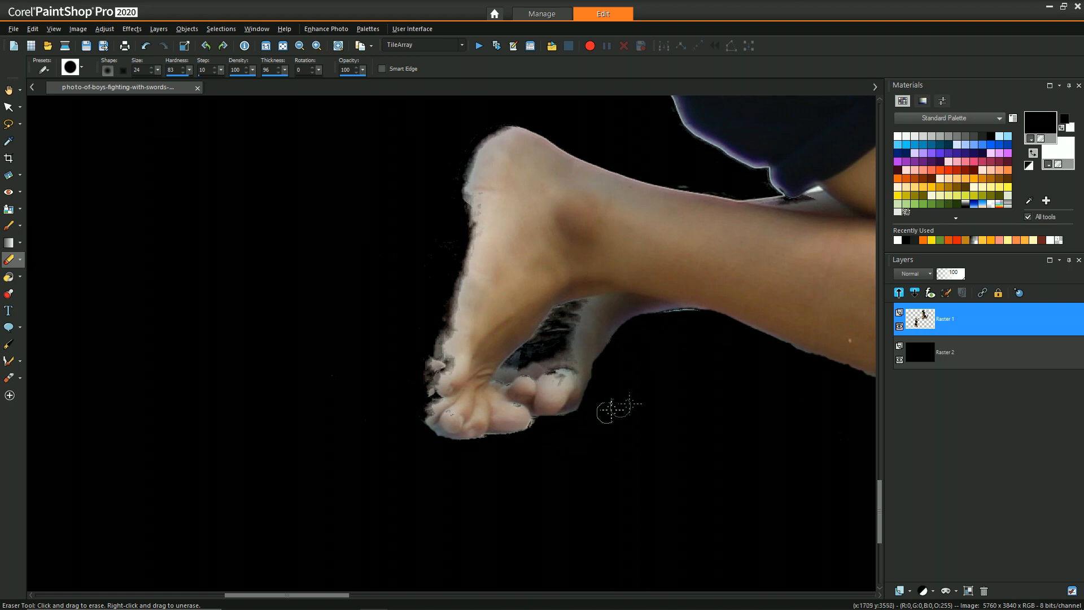
# Copy the original photo of the boys and paste it as a new layer into the cutout image
pyautogui.moveTo(959, 322)
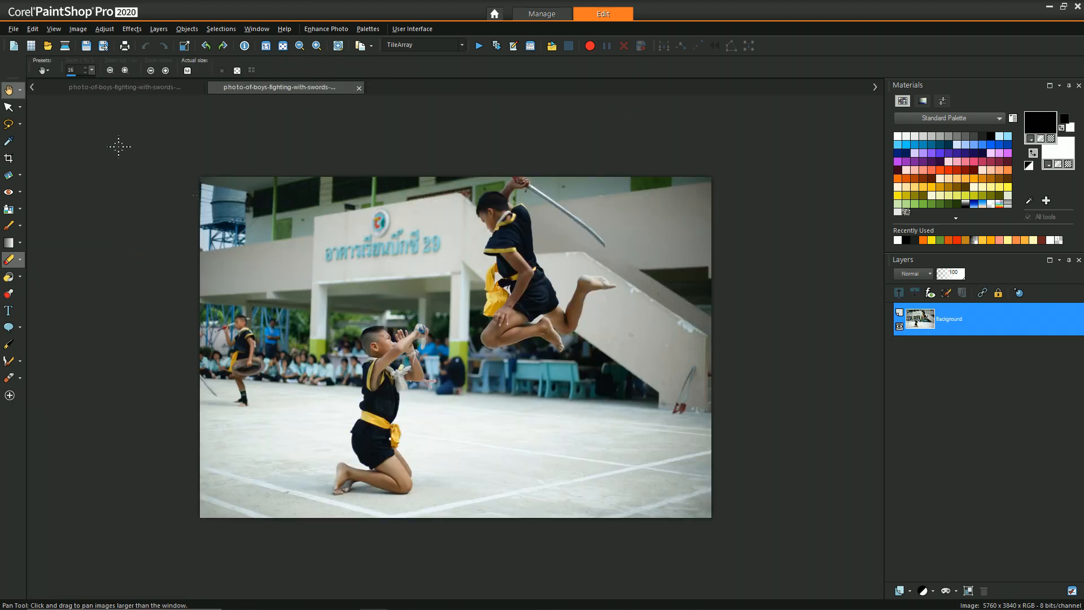
pyautogui.rightClick(357, 270)
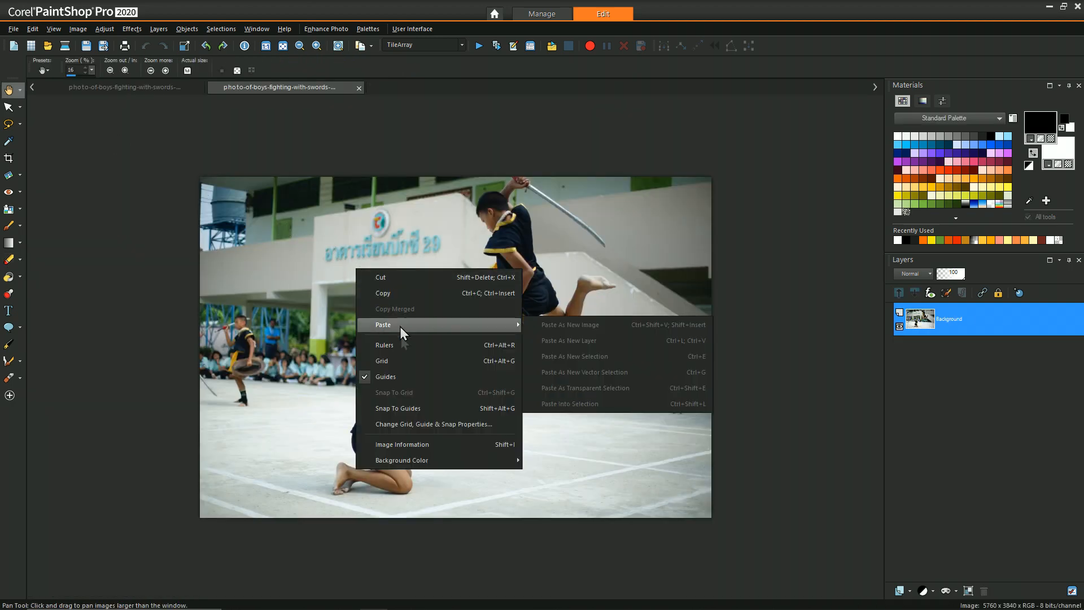
pyautogui.click(404, 297)
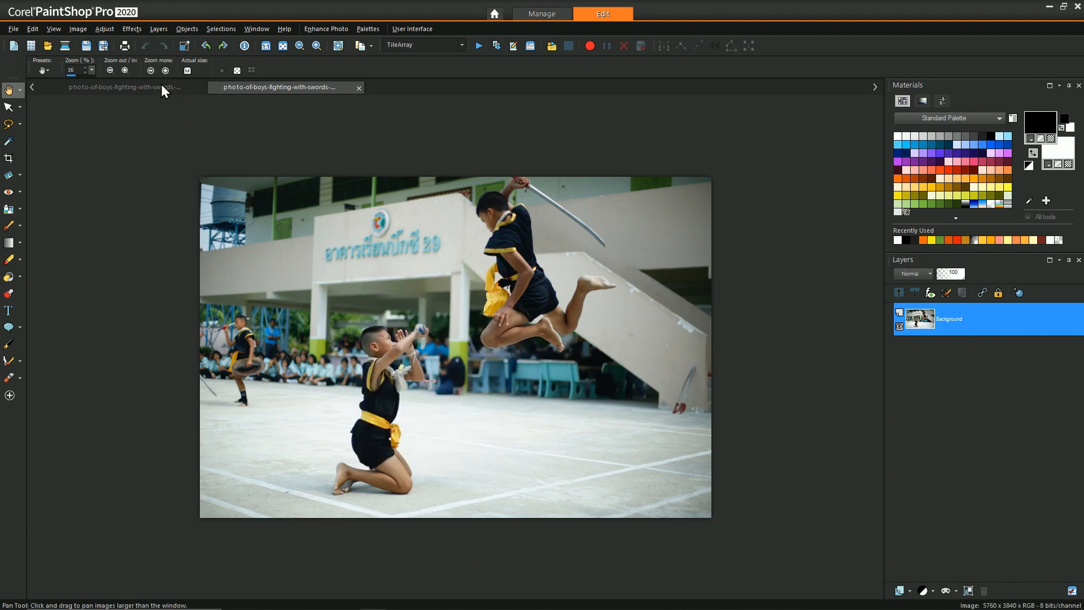
pyautogui.click(162, 86)
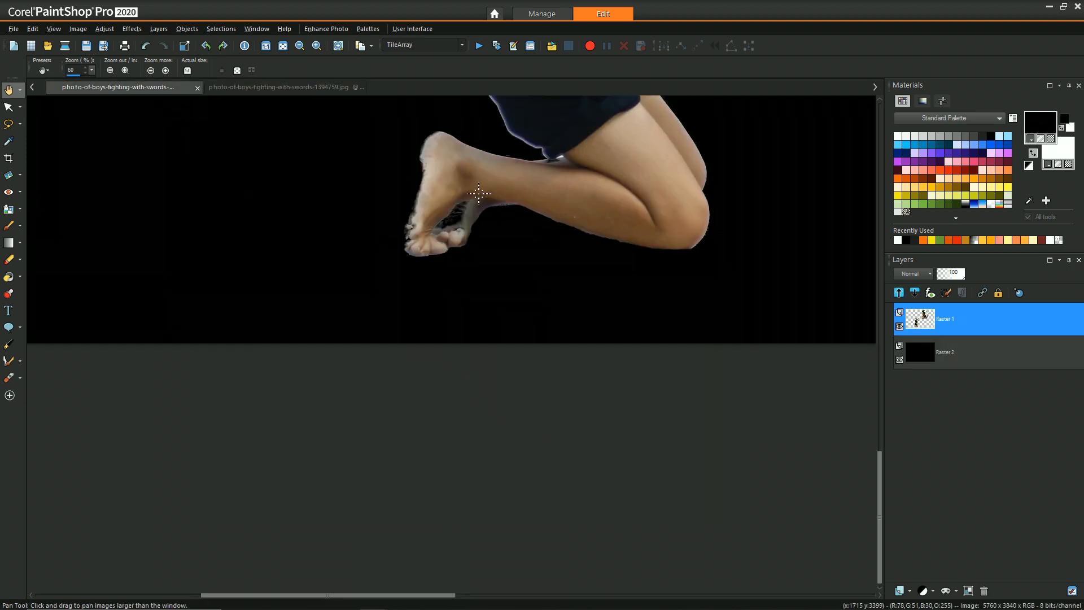
pyautogui.hotkey('ctrl', 'l')
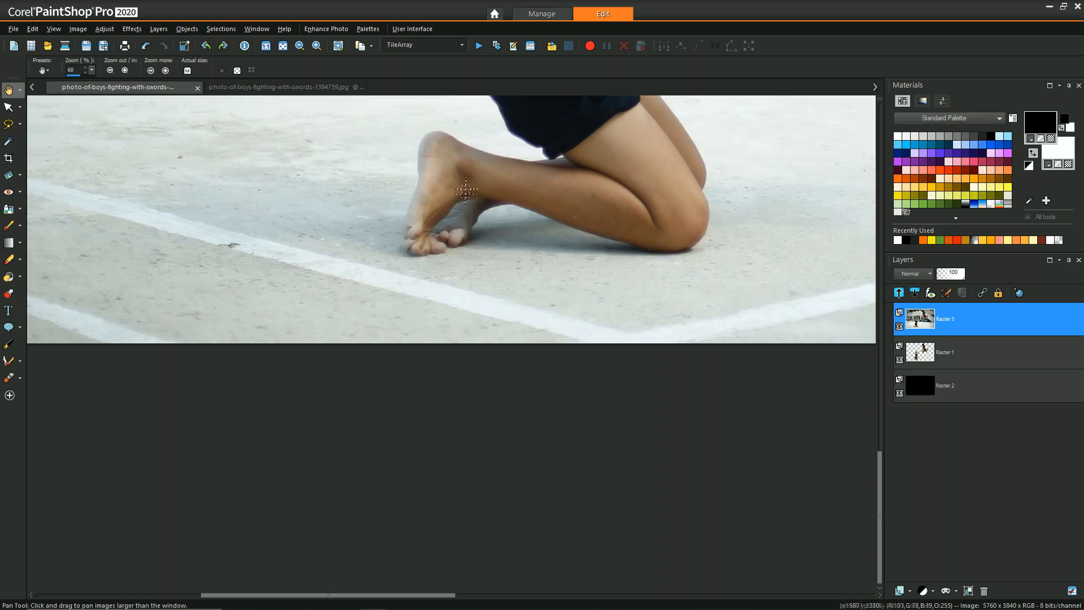
# Make a rectangular selection around the kneeling boy's feet on the pasted photo layer
pyautogui.scroll(2, 505, 110)
pyautogui.moveTo(882, 498); pyautogui.dragTo(882, 475)
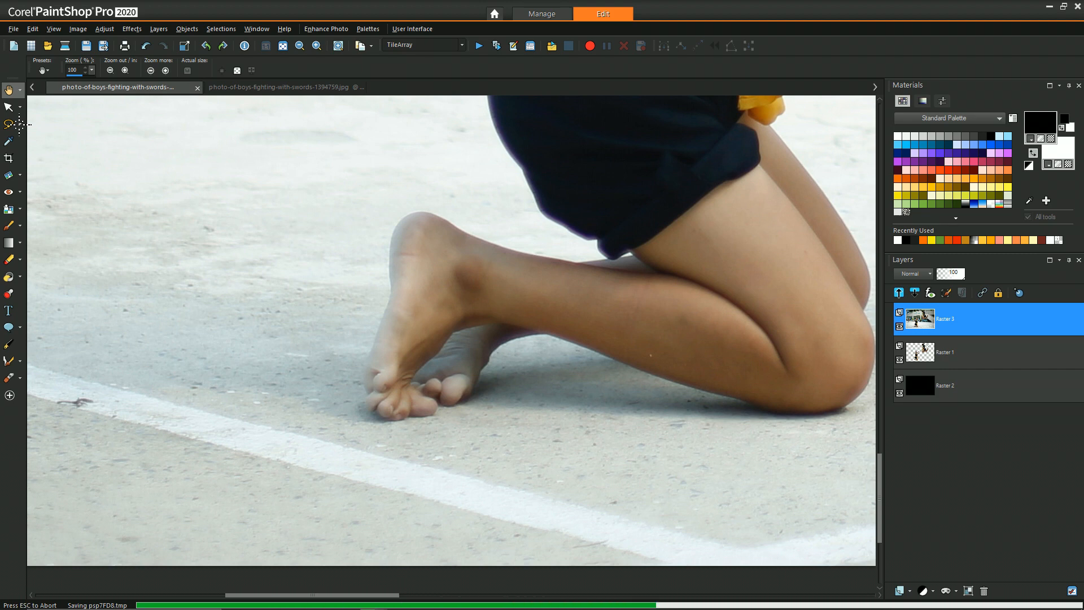
pyautogui.click(19, 124)
pyautogui.click(19, 125)
pyautogui.click(20, 125)
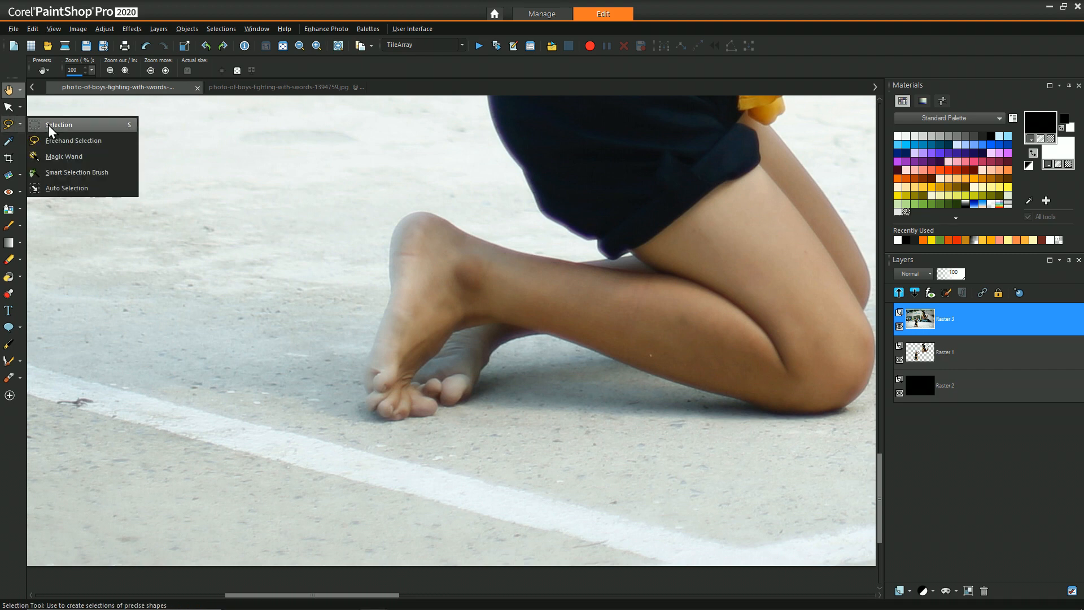
pyautogui.click(49, 125)
pyautogui.moveTo(304, 174); pyautogui.dragTo(584, 422)
pyautogui.hotkey('ctrl', 'd')
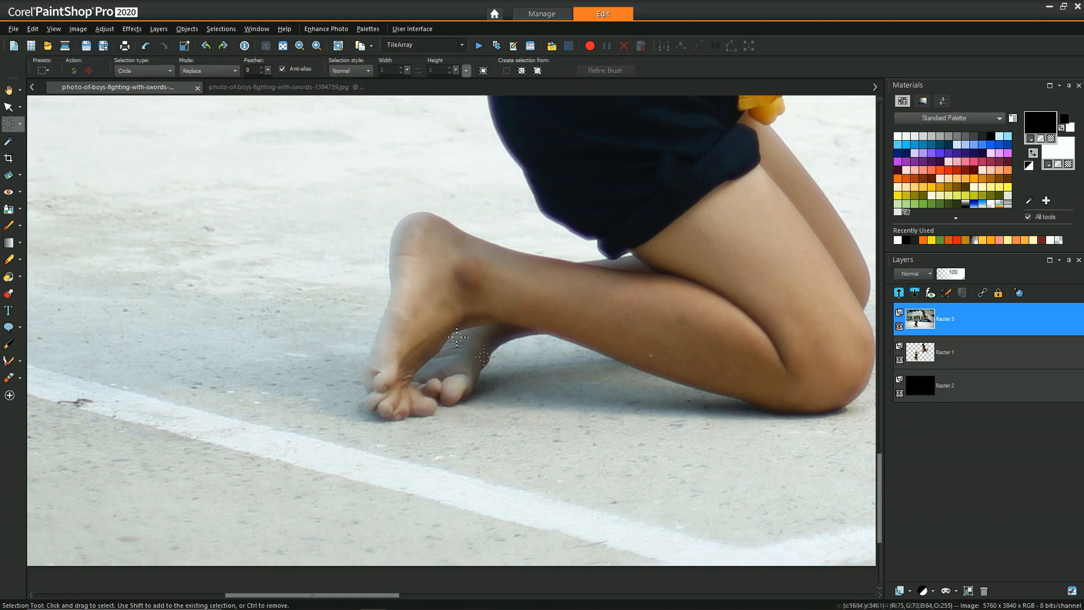
pyautogui.click(159, 70)
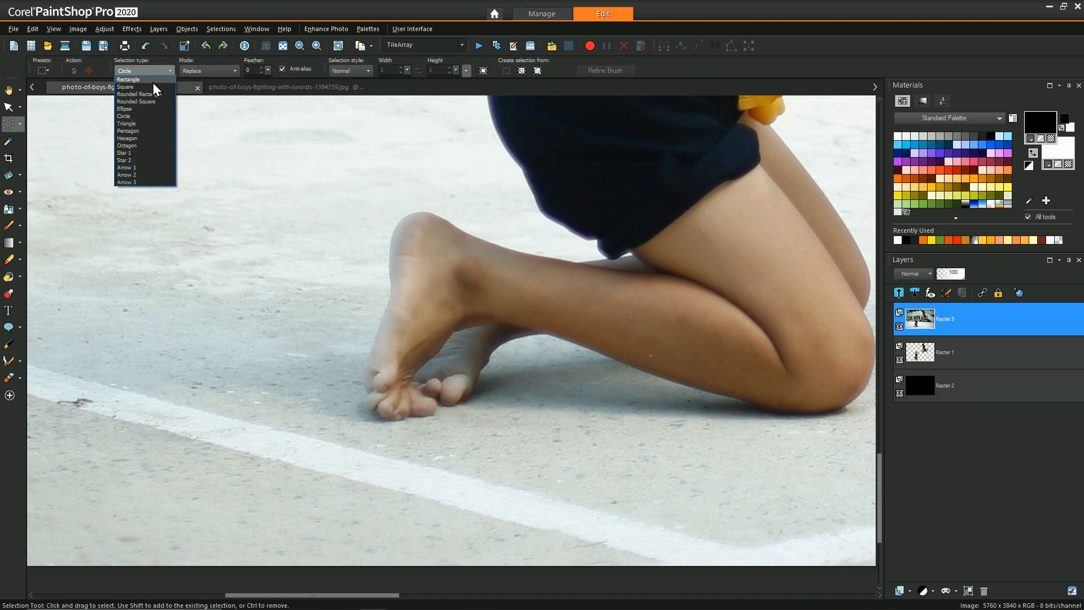
pyautogui.click(156, 80)
pyautogui.moveTo(418, 259)
pyautogui.mouseDown()
pyautogui.moveTo(535, 423)
pyautogui.moveTo(581, 448)
pyautogui.moveTo(563, 449)
pyautogui.mouseUp()
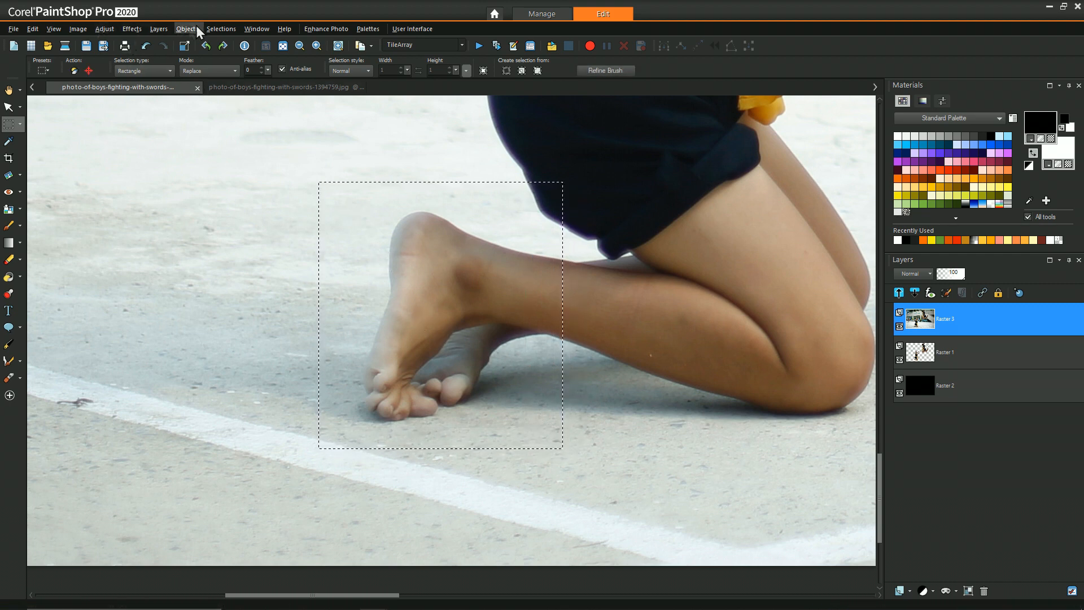
# Invert the selection to delete the pasted photo outside the feet rectangle, then clear the selection
pyautogui.click(221, 29)
pyautogui.click(252, 111)
pyautogui.press('Delete')
pyautogui.scroll(1, 443, 281)
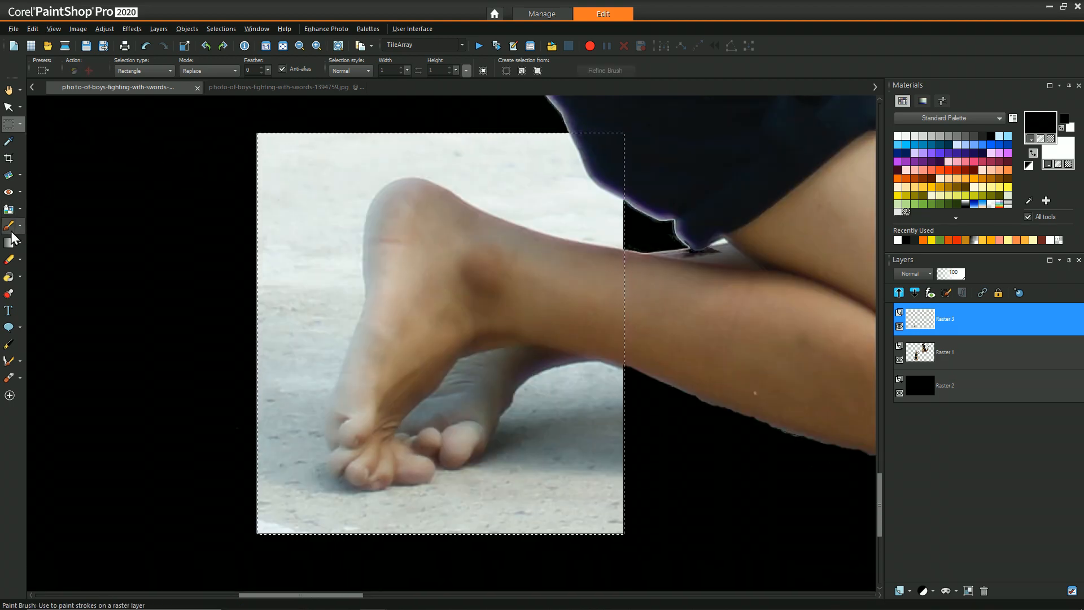
pyautogui.click(9, 259)
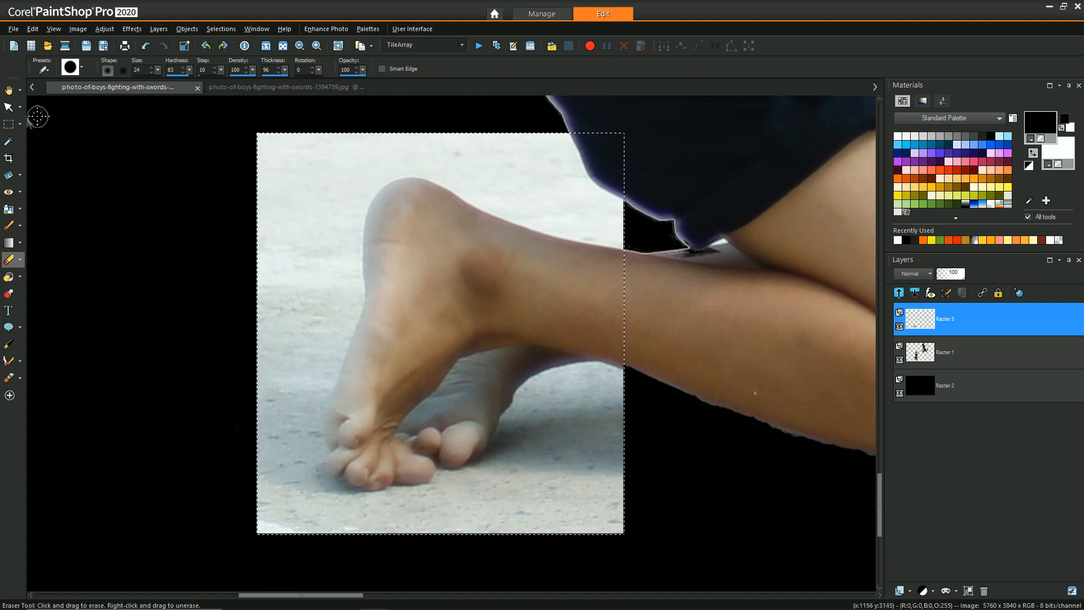
pyautogui.click(9, 124)
pyautogui.click(271, 235)
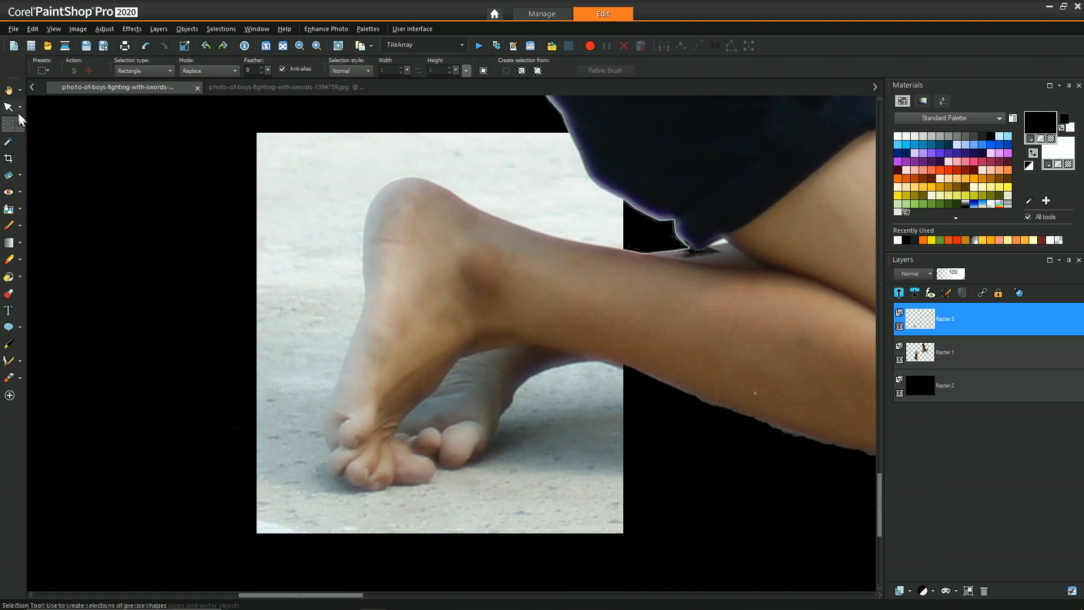
# Erase the pasted ground closely around the heel, sole and toes with the size 24 eraser
pyautogui.click(8, 260)
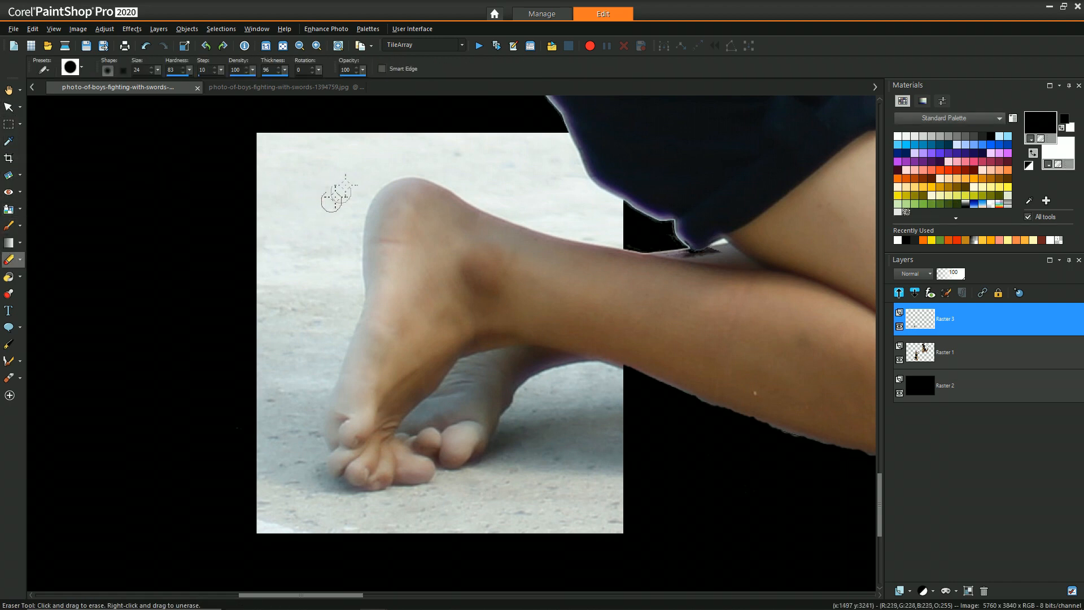
pyautogui.moveTo(370, 178)
pyautogui.mouseDown()
pyautogui.moveTo(344, 227)
pyautogui.moveTo(361, 182)
pyautogui.moveTo(348, 244)
pyautogui.moveTo(357, 189)
pyautogui.moveTo(354, 309)
pyautogui.moveTo(320, 445)
pyautogui.mouseUp()
pyautogui.moveTo(345, 493)
pyautogui.mouseDown()
pyautogui.moveTo(373, 501)
pyautogui.moveTo(428, 493)
pyautogui.mouseUp()
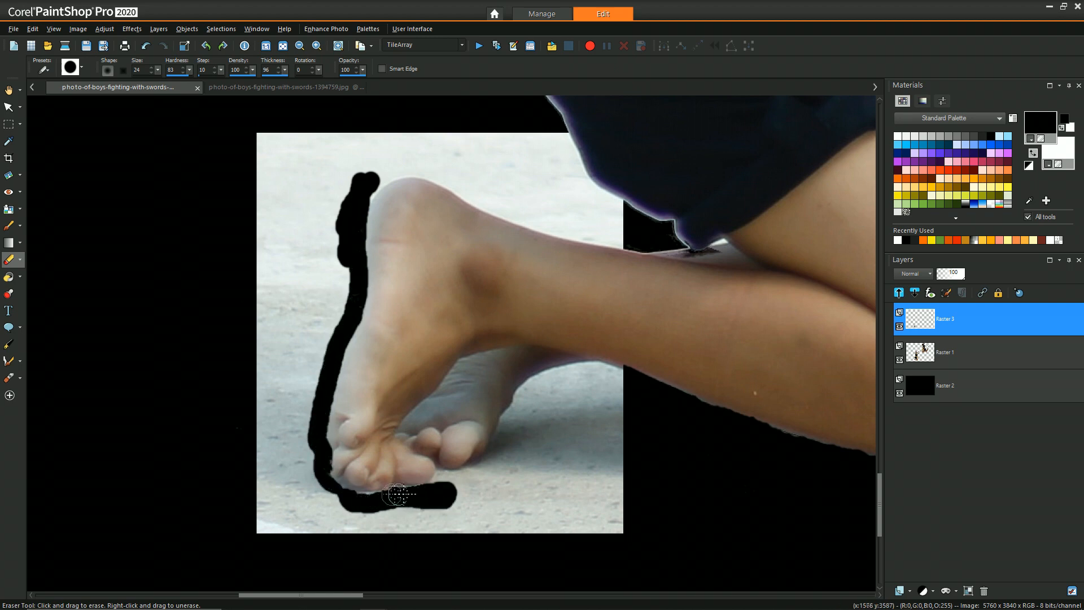
pyautogui.moveTo(438, 429)
pyautogui.mouseDown()
pyautogui.moveTo(456, 189)
pyautogui.moveTo(447, 498)
pyautogui.moveTo(480, 357)
pyautogui.moveTo(474, 496)
pyautogui.moveTo(504, 193)
pyautogui.moveTo(500, 491)
pyautogui.moveTo(495, 168)
pyautogui.mouseUp()
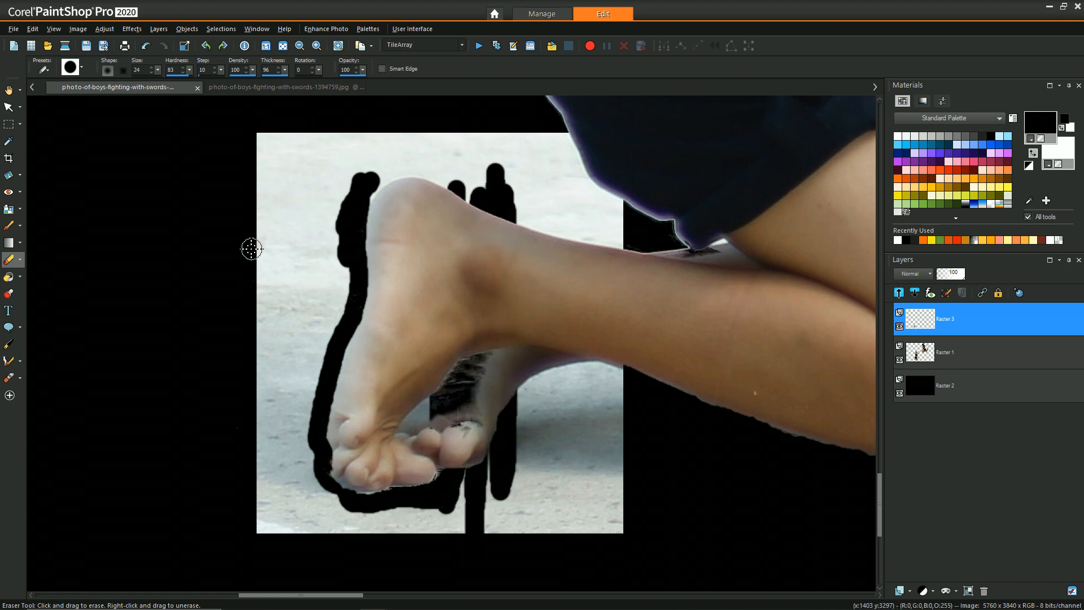
# Erase the larger ground areas behind the calf, below the feet and above the heel using eraser size 102
pyautogui.moveTo(295, 260); pyautogui.dragTo(327, 244)
pyautogui.moveTo(441, 151)
pyautogui.mouseDown()
pyautogui.moveTo(462, 246)
pyautogui.moveTo(465, 486)
pyautogui.moveTo(491, 548)
pyautogui.moveTo(509, 286)
pyautogui.moveTo(504, 112)
pyautogui.moveTo(551, 563)
pyautogui.moveTo(572, 296)
pyautogui.moveTo(557, 83)
pyautogui.moveTo(609, 293)
pyautogui.moveTo(622, 573)
pyautogui.mouseUp()
pyautogui.moveTo(440, 396)
pyautogui.mouseDown()
pyautogui.moveTo(497, 339)
pyautogui.moveTo(433, 415)
pyautogui.mouseUp()
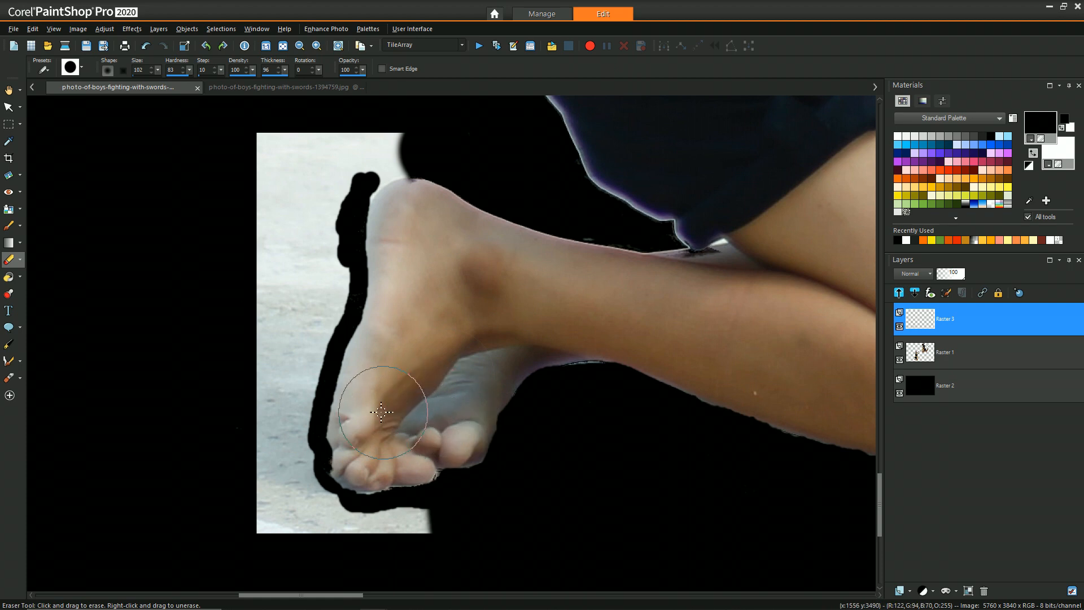
pyautogui.moveTo(416, 141)
pyautogui.mouseDown()
pyautogui.moveTo(375, 118)
pyautogui.moveTo(325, 162)
pyautogui.mouseUp()
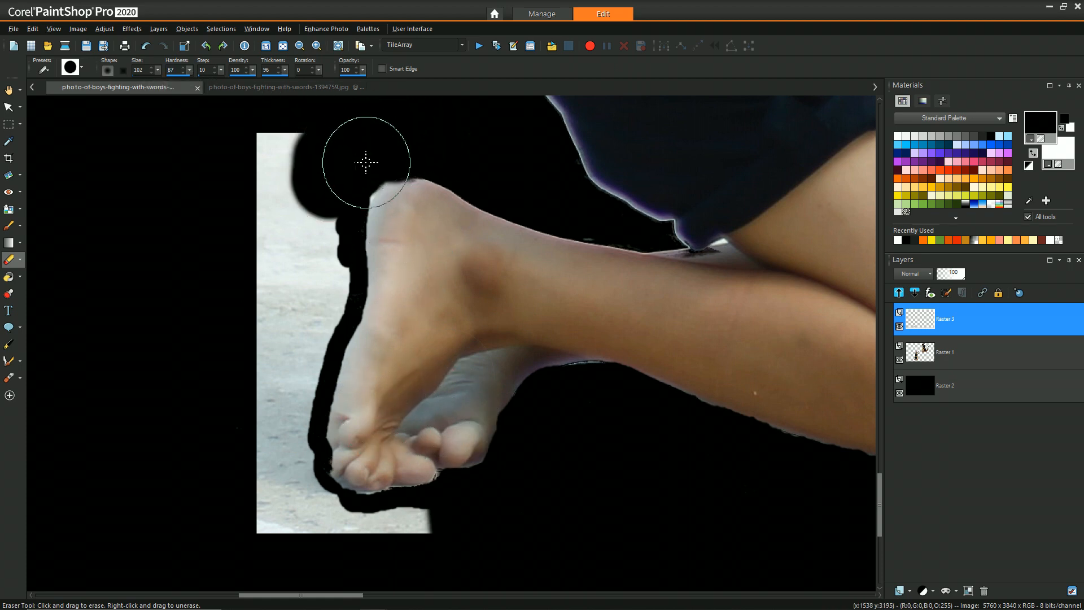
# Erase the rest of the pasted ground around the feet, reducing the eraser size to 36 for the edges
pyautogui.scroll(2, 387, 162)
pyautogui.moveTo(398, 107)
pyautogui.mouseDown()
pyautogui.moveTo(416, 189)
pyautogui.moveTo(413, 145)
pyautogui.moveTo(373, 150)
pyautogui.moveTo(405, 148)
pyautogui.moveTo(360, 155)
pyautogui.moveTo(332, 197)
pyautogui.moveTo(425, 140)
pyautogui.moveTo(324, 220)
pyautogui.mouseUp()
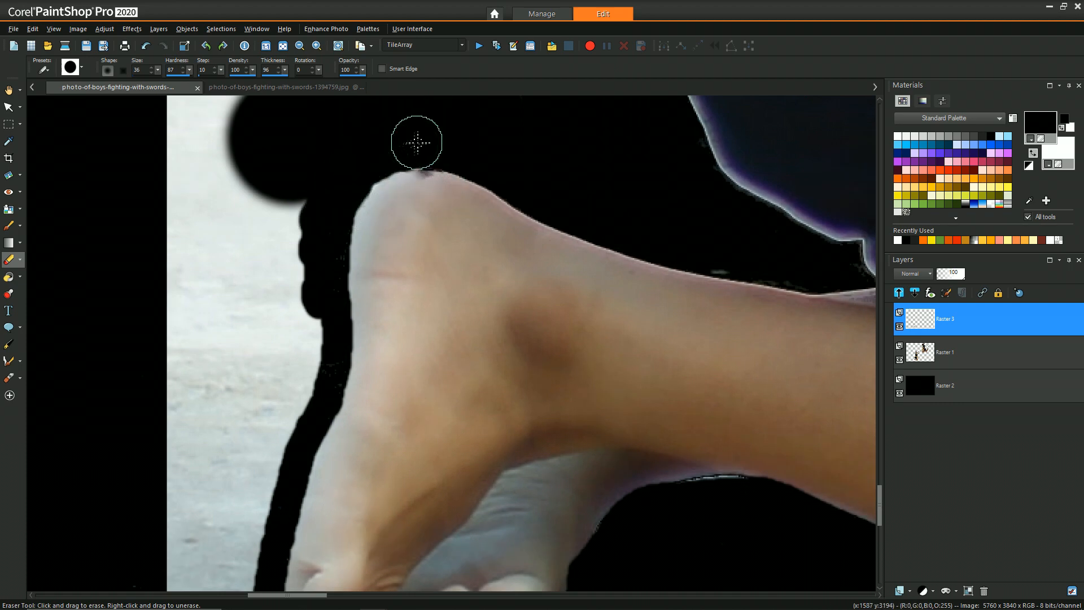
pyautogui.scroll(-1, 305, 429)
pyautogui.moveTo(881, 485); pyautogui.dragTo(882, 513)
pyautogui.rightClick(627, 199)
pyautogui.moveTo(673, 212); pyautogui.dragTo(625, 218)
pyautogui.moveTo(432, 370); pyautogui.dragTo(280, 355)
pyautogui.moveTo(285, 236)
pyautogui.mouseDown()
pyautogui.moveTo(266, 249)
pyautogui.moveTo(308, 133)
pyautogui.moveTo(153, 391)
pyautogui.mouseUp()
pyautogui.scroll(-1, 153, 391)
pyautogui.moveTo(254, 121)
pyautogui.mouseDown()
pyautogui.moveTo(222, 316)
pyautogui.moveTo(222, 114)
pyautogui.moveTo(246, 170)
pyautogui.mouseUp()
pyautogui.scroll(-2, 319, 167)
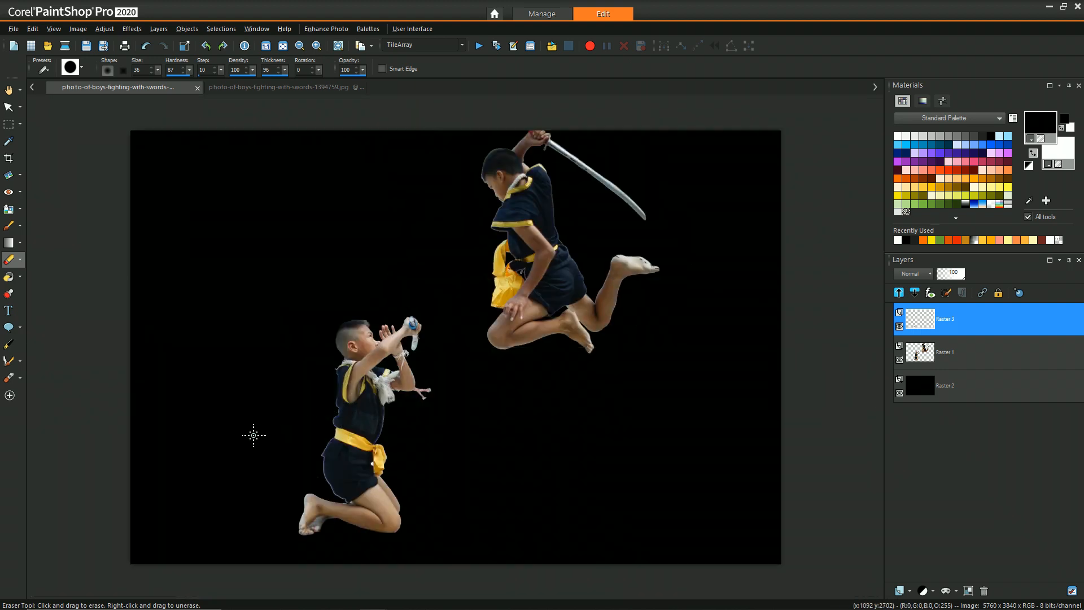
# Merge the pasted feet layer, Raster 3, down into the layer beneath it
pyautogui.scroll(-1, 254, 435)
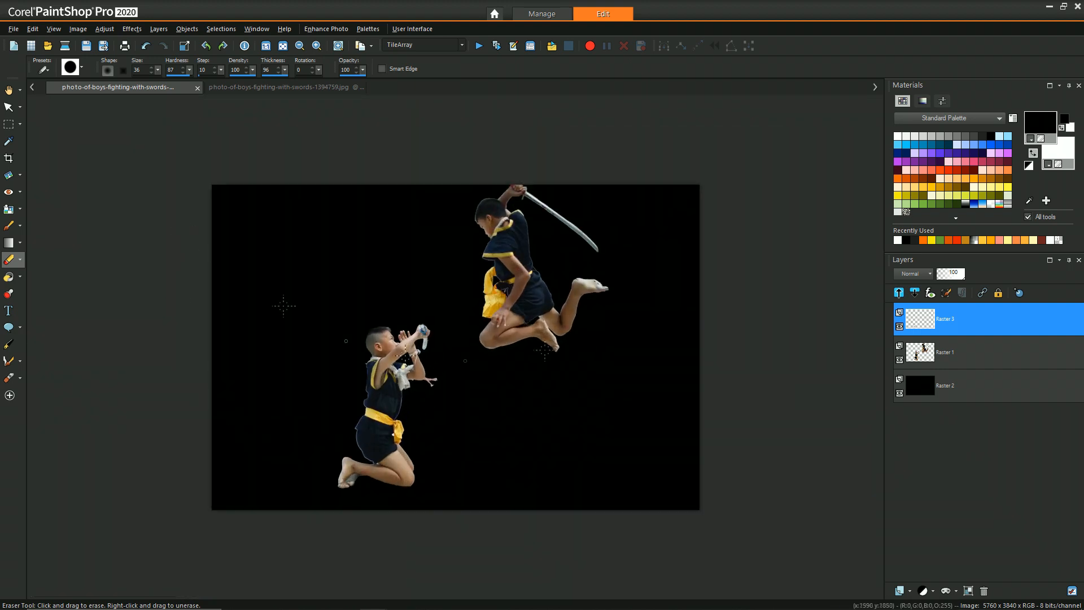
pyautogui.rightClick(935, 319)
pyautogui.moveTo(946, 484)
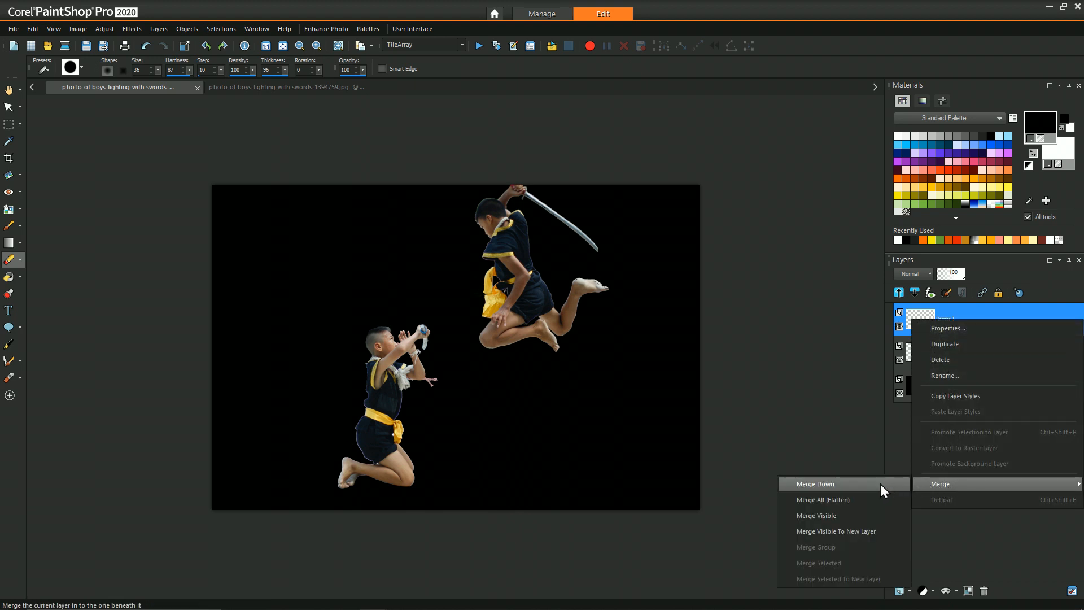
pyautogui.click(880, 483)
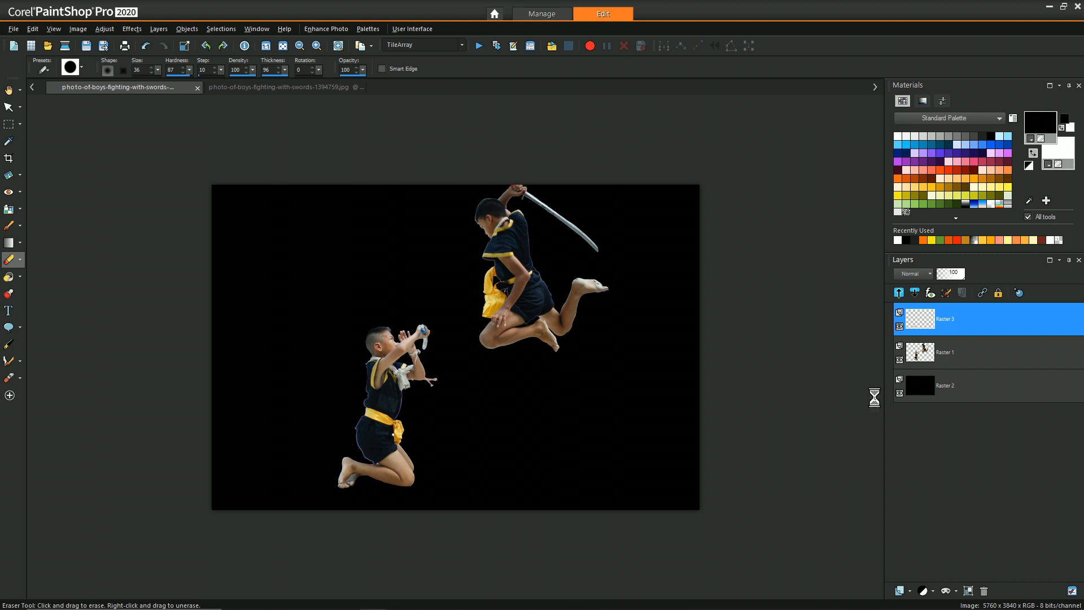
# Lasso the jumping boy with a freehand selection, cut him from Raster 1 and paste him as a new layer
pyautogui.rightClick(952, 322)
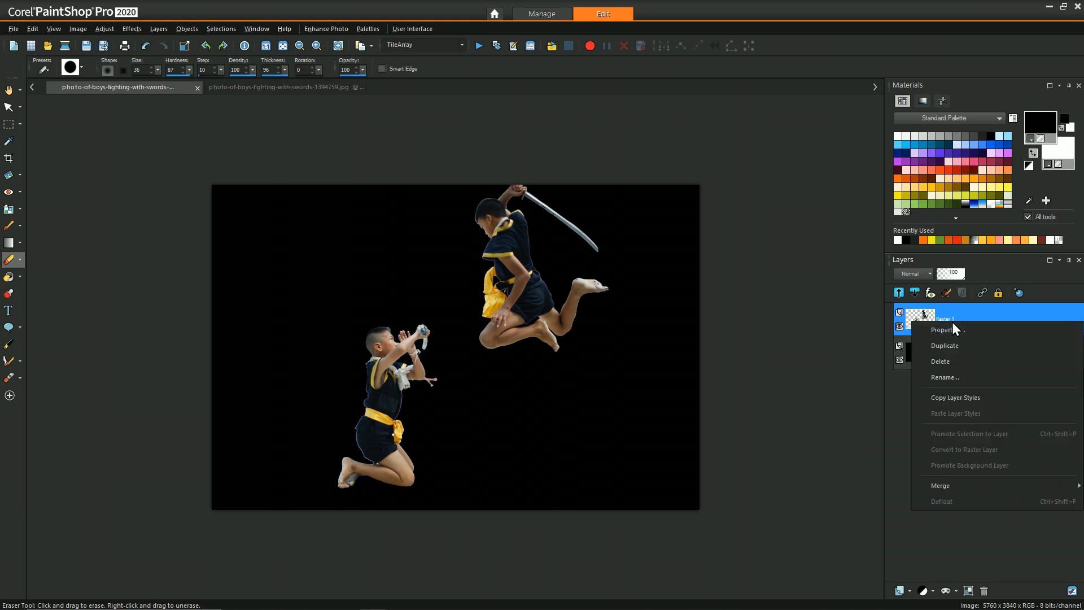
pyautogui.click(21, 124)
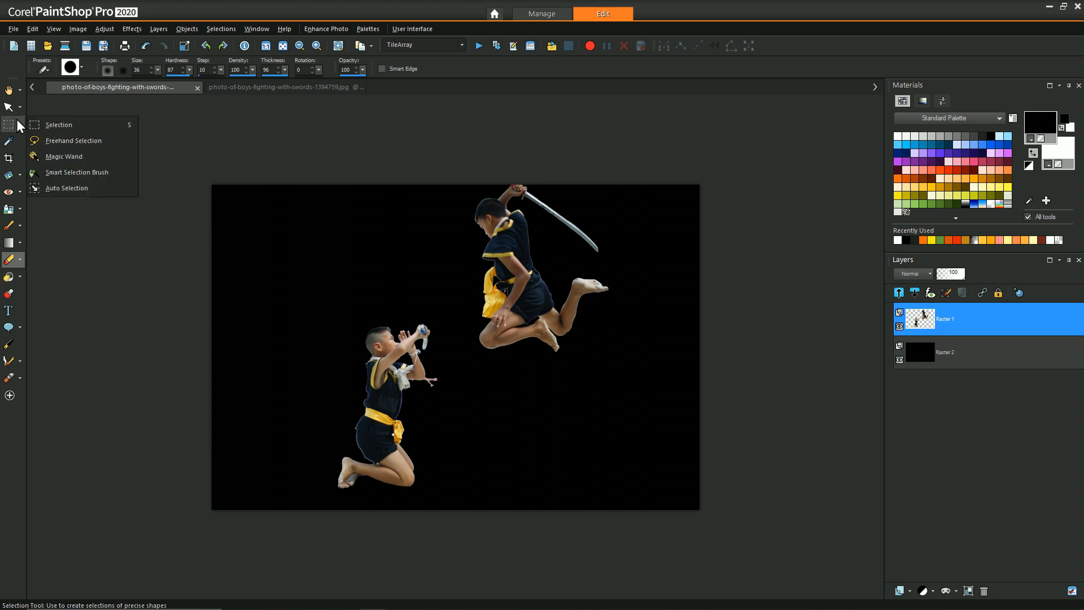
pyautogui.click(66, 138)
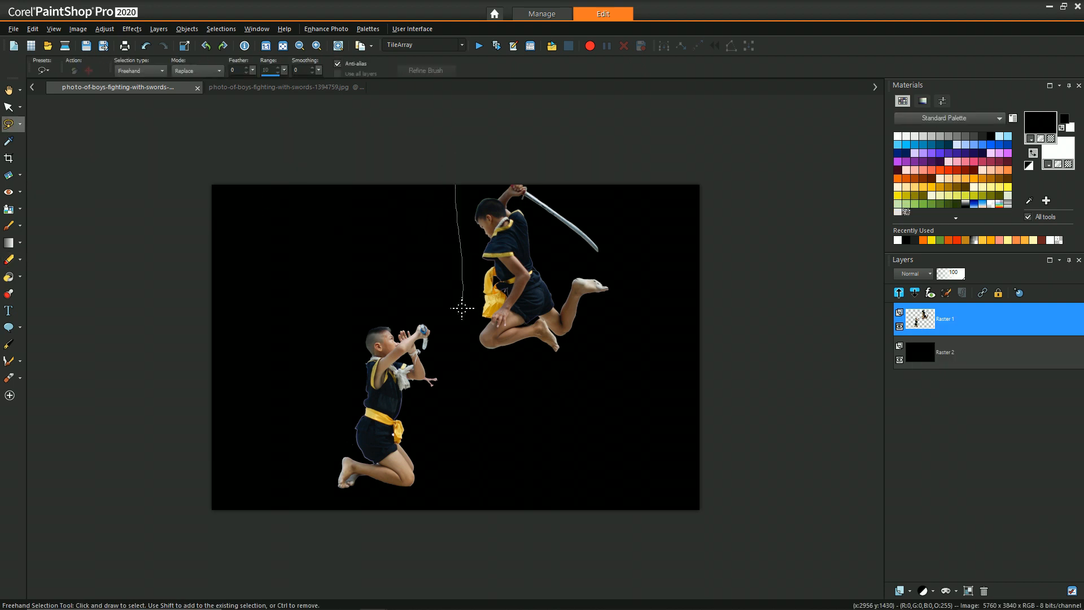
pyautogui.moveTo(642, 362)
pyautogui.mouseDown()
pyautogui.moveTo(649, 220)
pyautogui.moveTo(554, 138)
pyautogui.moveTo(437, 194)
pyautogui.mouseUp()
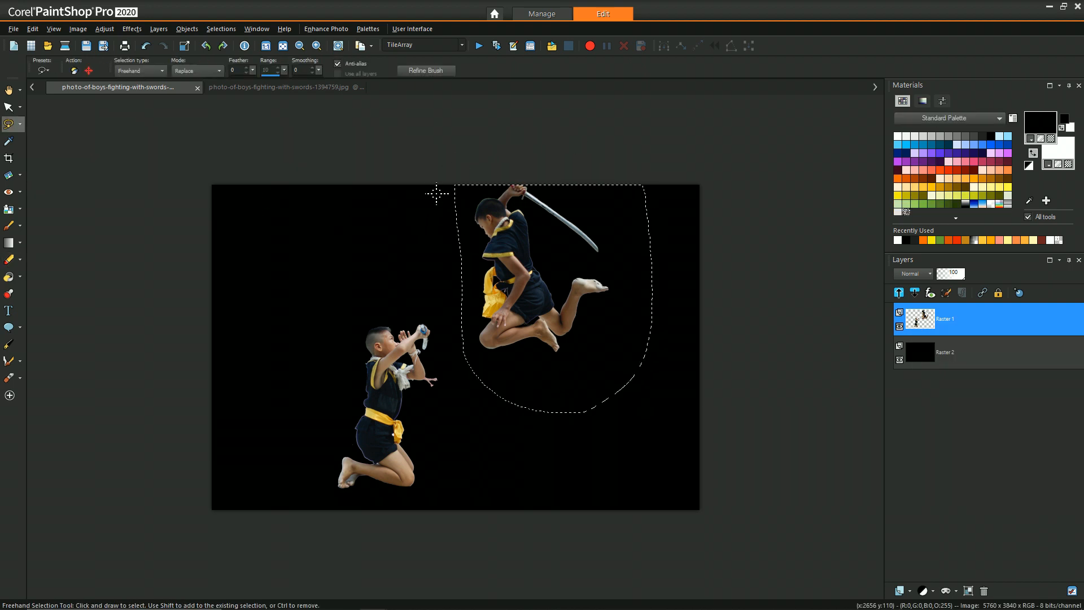
pyautogui.press('Delete')
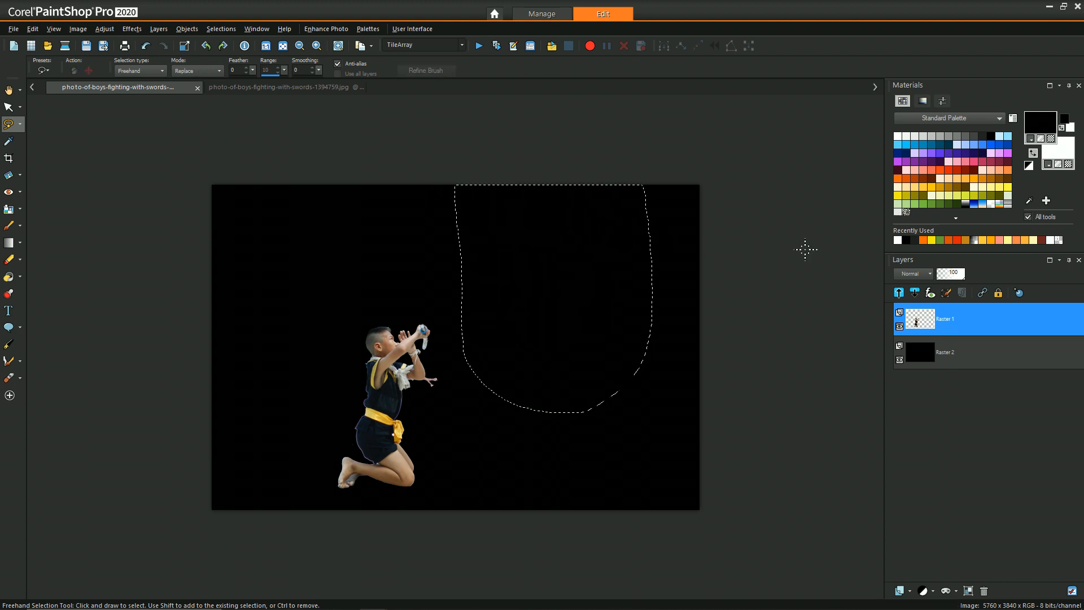
pyautogui.hotkey('ctrl', 'l')
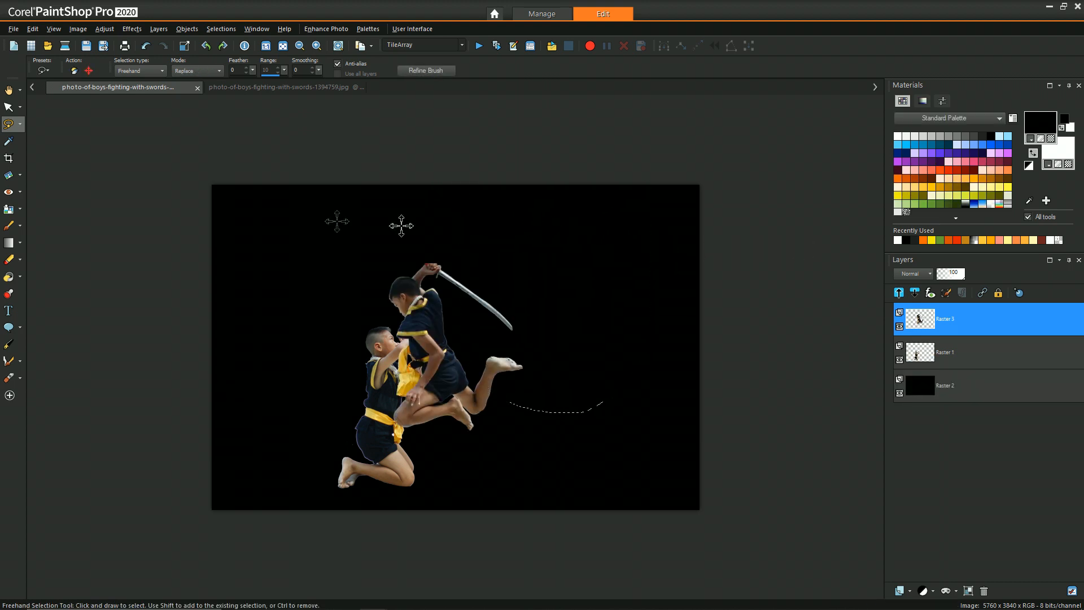
# Move the jumping boy's layer back to the canvas's upper right, leaving some empty space above his raised hand
pyautogui.press('k')
pyautogui.click(9, 124)
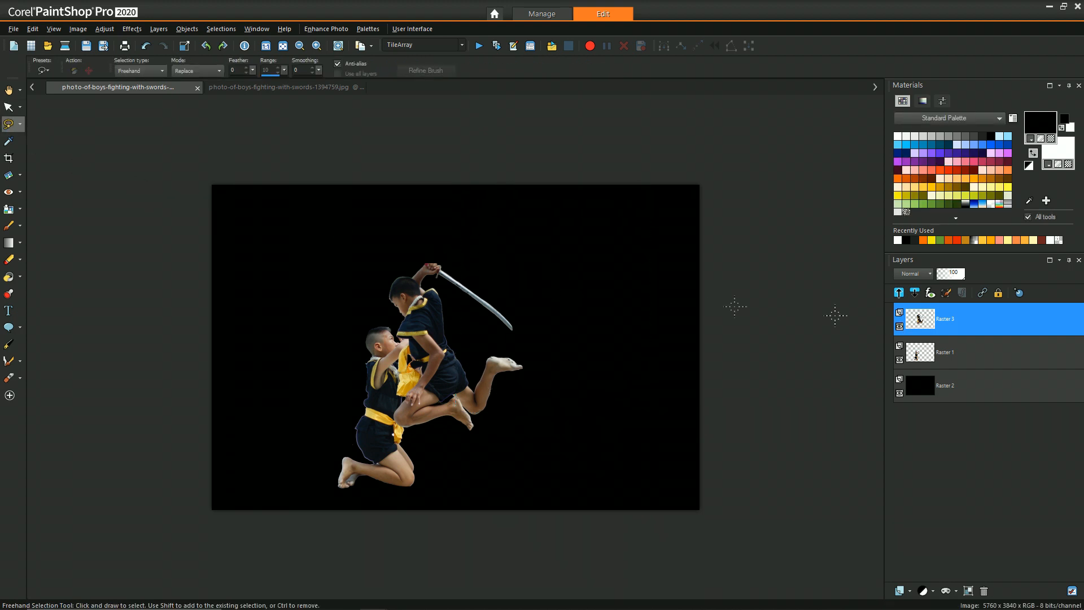
pyautogui.click(8, 107)
pyautogui.moveTo(426, 344); pyautogui.dragTo(508, 289)
# Copy the upper fingers of the jumping boy's sword hand with a freehand selection and paste them as a new layer
pyautogui.scroll(2, 541, 203)
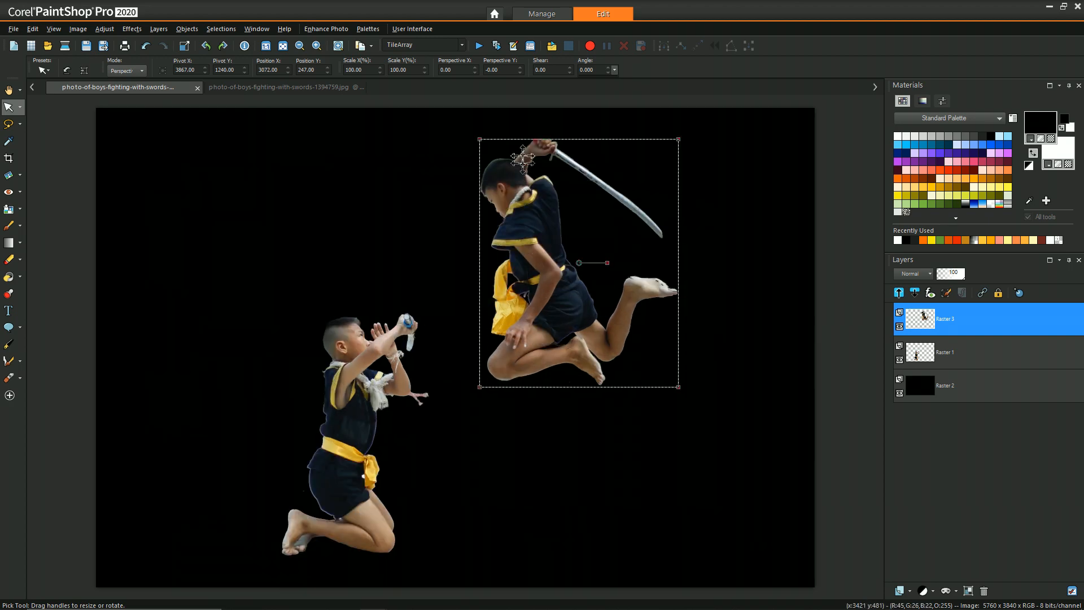
pyautogui.moveTo(879, 282); pyautogui.dragTo(879, 230)
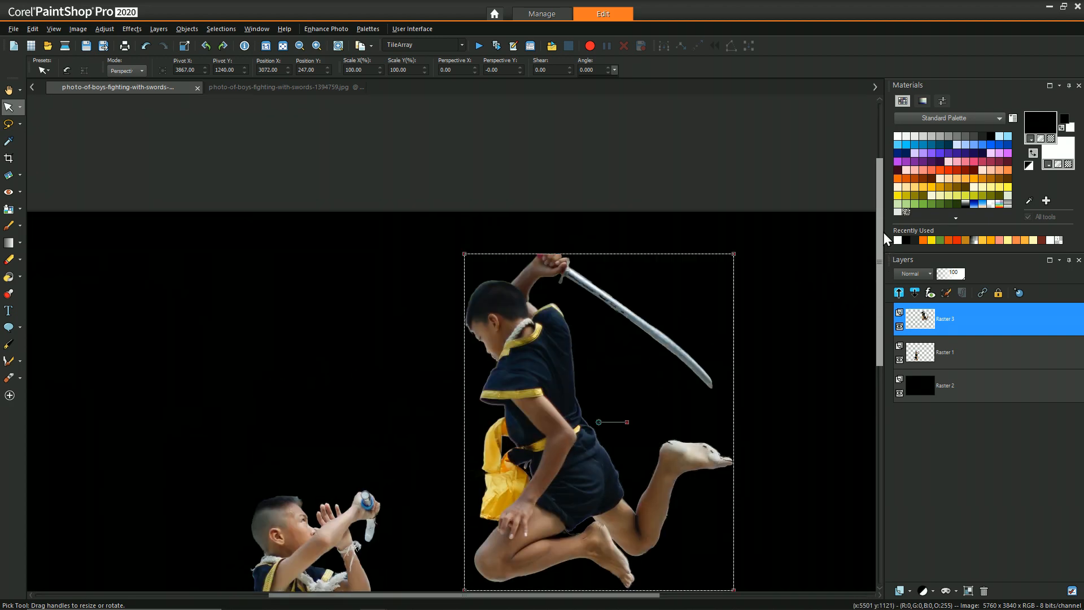
pyautogui.scroll(3, 580, 234)
pyautogui.click(9, 90)
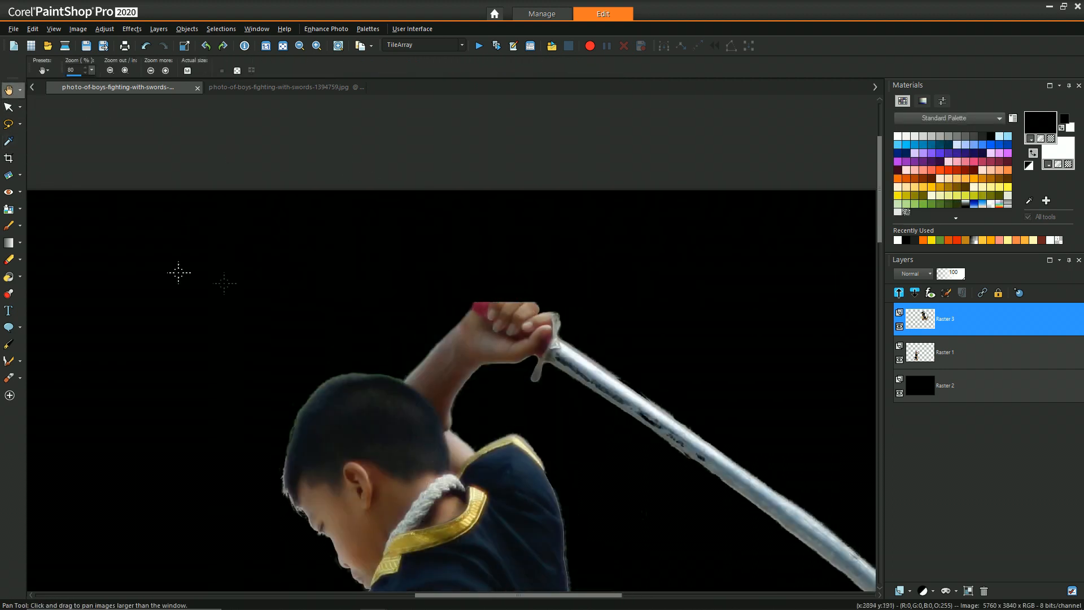
pyautogui.click(8, 124)
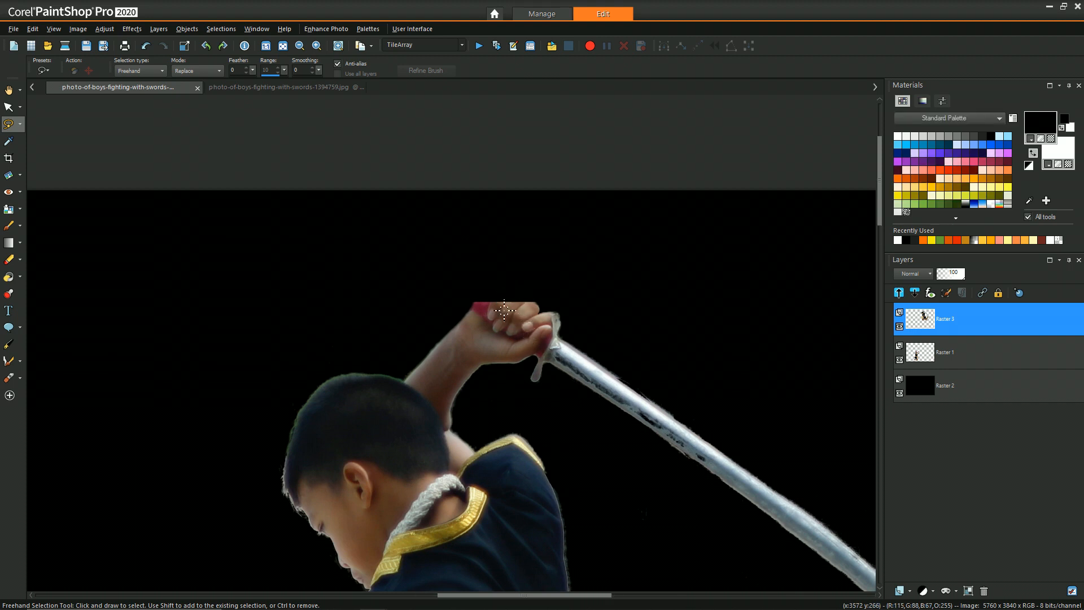
pyautogui.scroll(1, 505, 310)
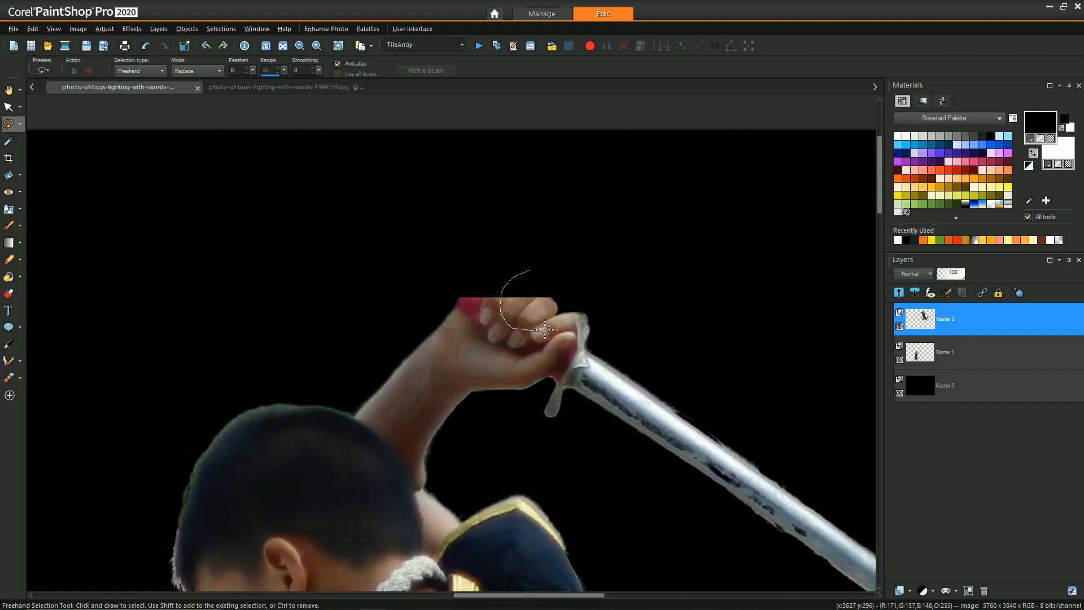
pyautogui.moveTo(552, 279); pyautogui.dragTo(560, 265)
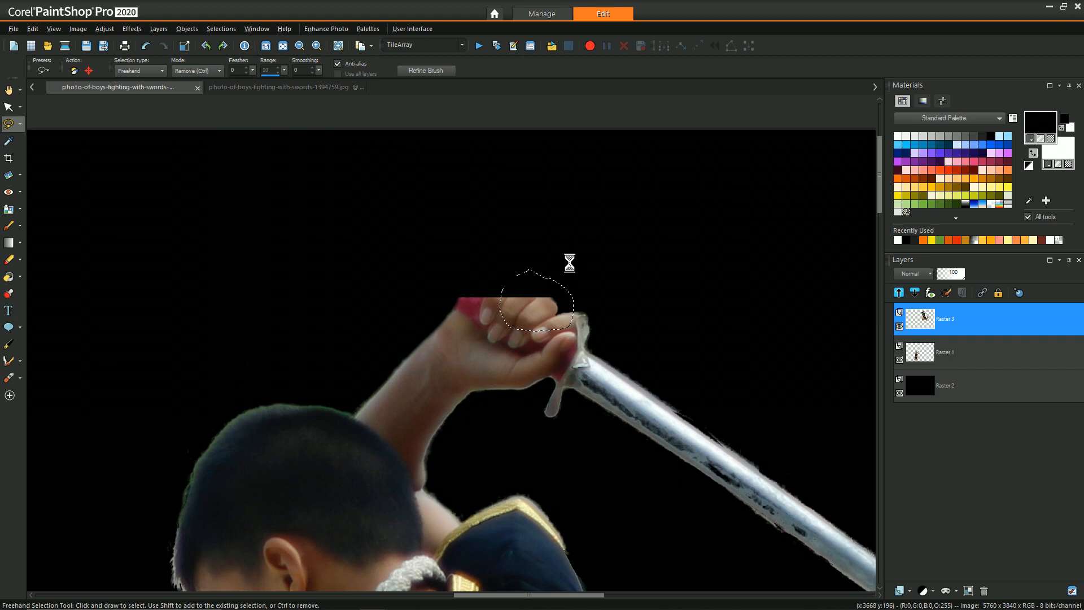
pyautogui.click(531, 259)
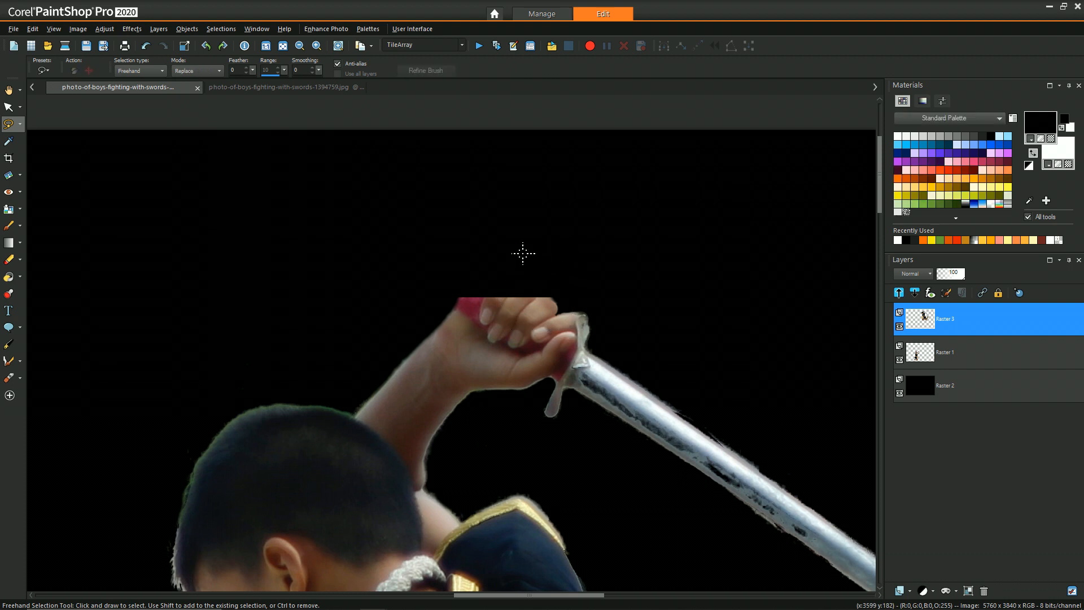
pyautogui.hotkey('ctrl', 'v')
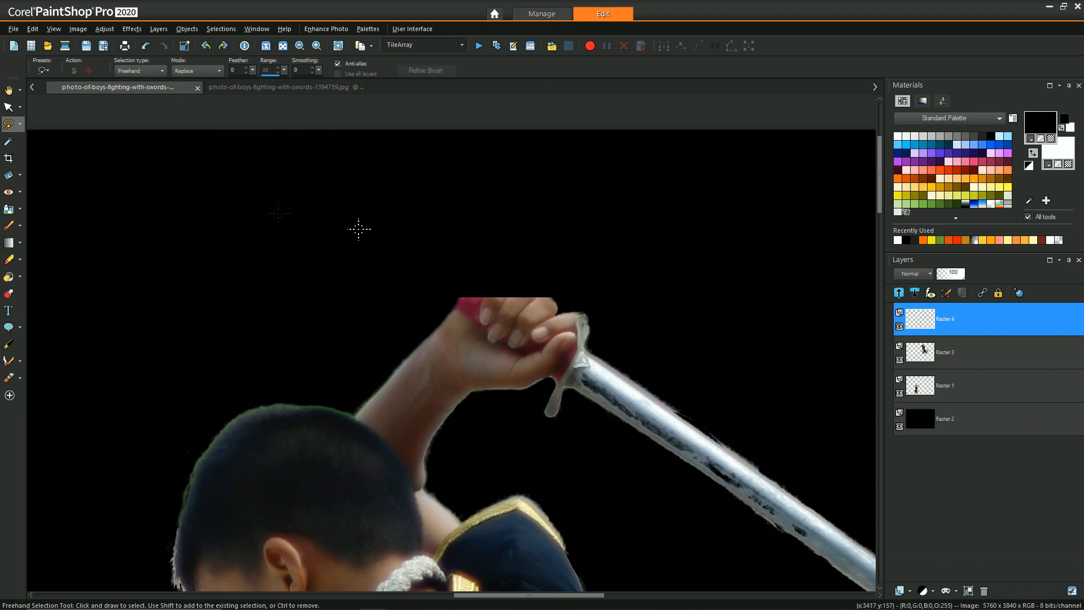
# Set the Pick tool to Scale mode and move the pasted fingers onto the cut-off top of the sword hand, at about X 3542, Y 224
pyautogui.click(8, 106)
pyautogui.scroll(-1, 303, 423)
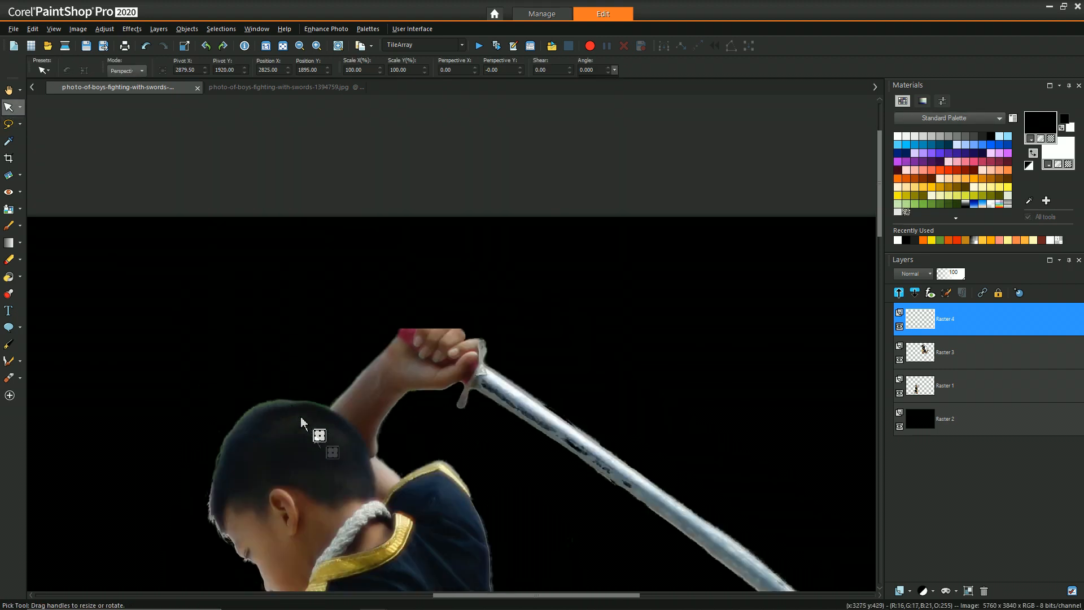
pyautogui.scroll(-1, 356, 490)
pyautogui.scroll(-2, 356, 497)
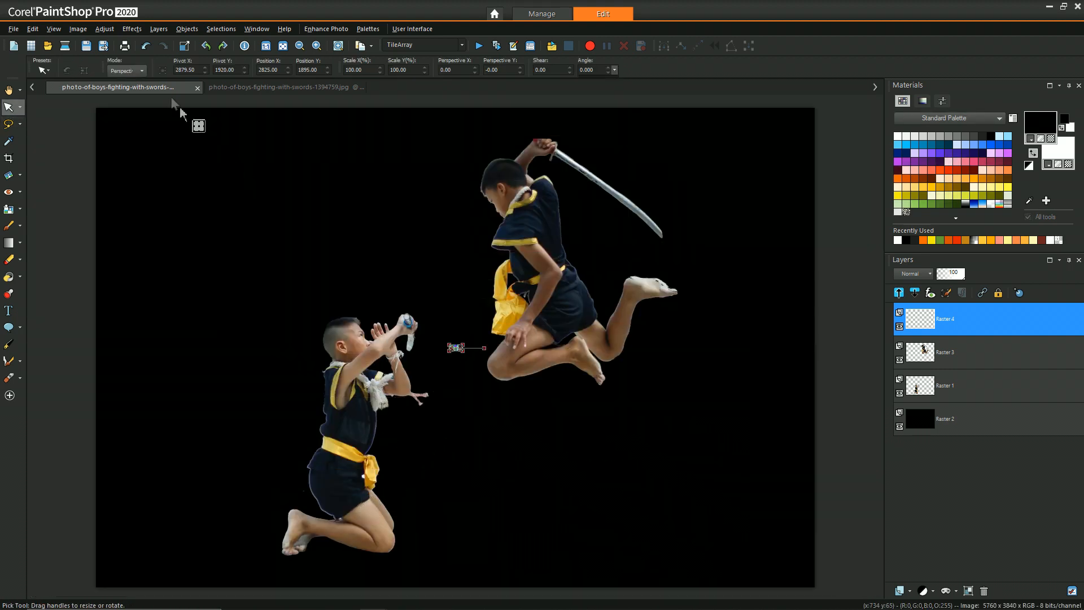
pyautogui.click(141, 70)
pyautogui.click(139, 80)
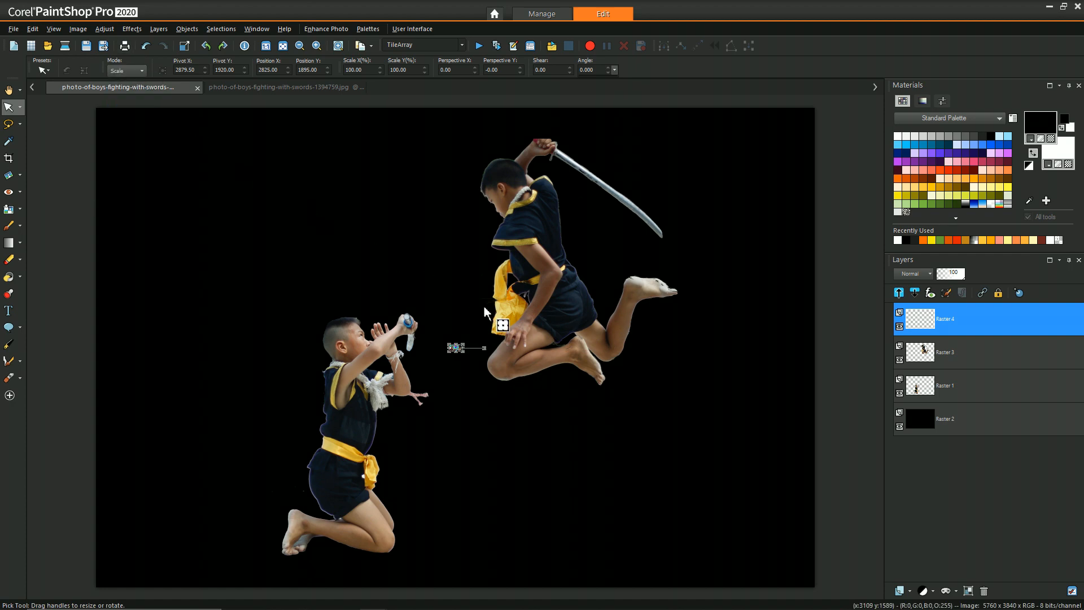
pyautogui.scroll(4, 452, 350)
pyautogui.moveTo(431, 405); pyautogui.dragTo(569, 150)
pyautogui.scroll(2, 599, 148)
pyautogui.scroll(5, 883, 289)
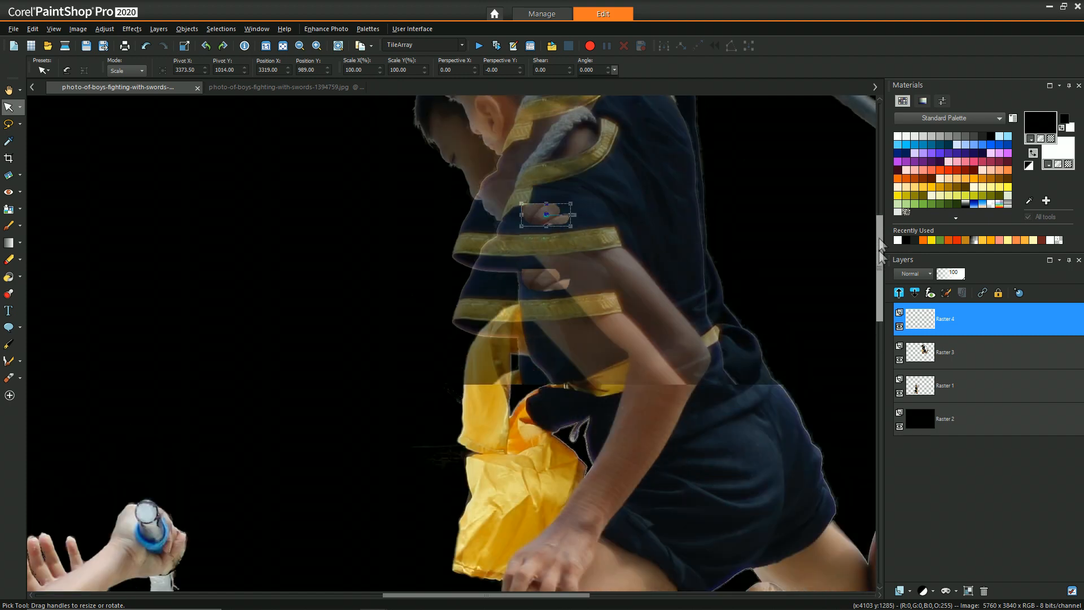
pyautogui.moveTo(546, 539); pyautogui.dragTo(636, 186)
pyautogui.scroll(2, 698, 198)
pyautogui.scroll(2, 694, 198)
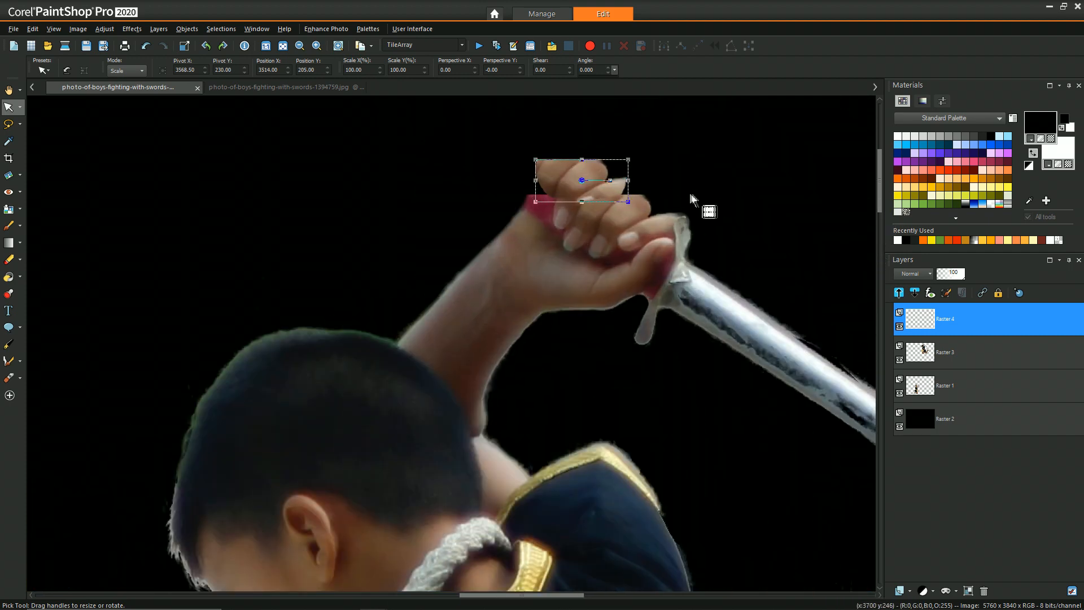
pyautogui.moveTo(549, 175); pyautogui.dragTo(583, 197)
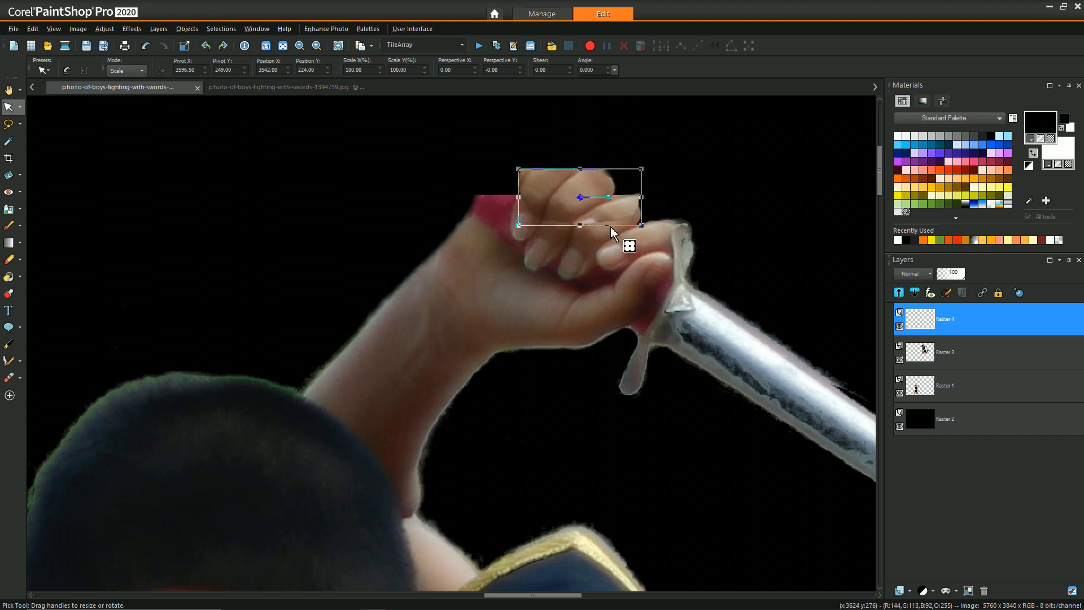
# Blend the pasted fingers into the hand with the size 36 eraser, redoing the last strokes at hardness 66
pyautogui.click(8, 90)
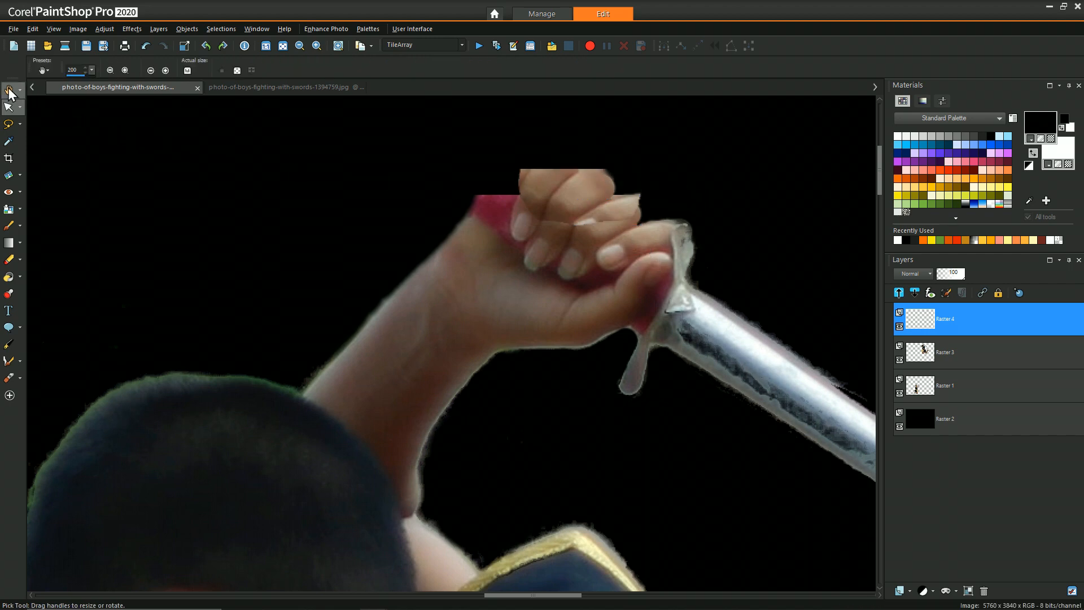
pyautogui.click(8, 260)
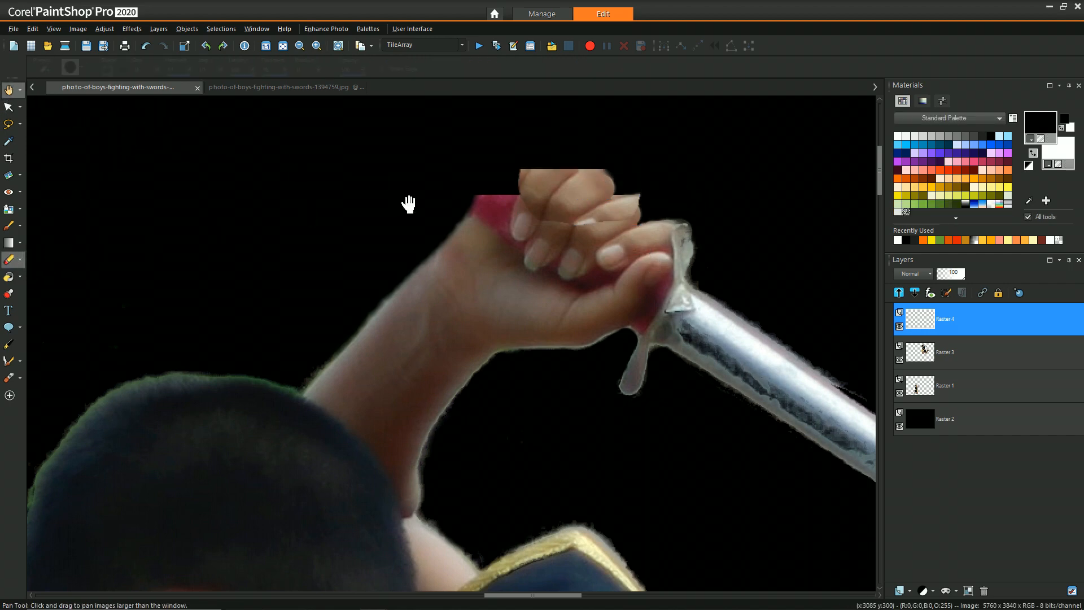
pyautogui.scroll(1, 627, 212)
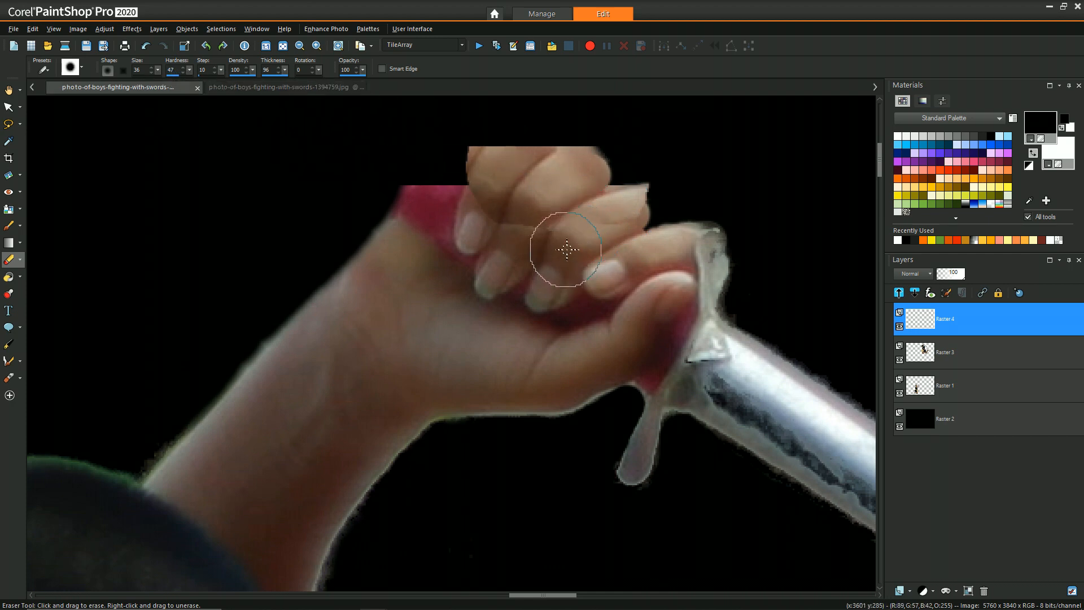
pyautogui.moveTo(650, 211)
pyautogui.mouseDown()
pyautogui.moveTo(674, 214)
pyautogui.moveTo(673, 182)
pyautogui.moveTo(673, 191)
pyautogui.moveTo(653, 162)
pyautogui.moveTo(666, 174)
pyautogui.mouseUp()
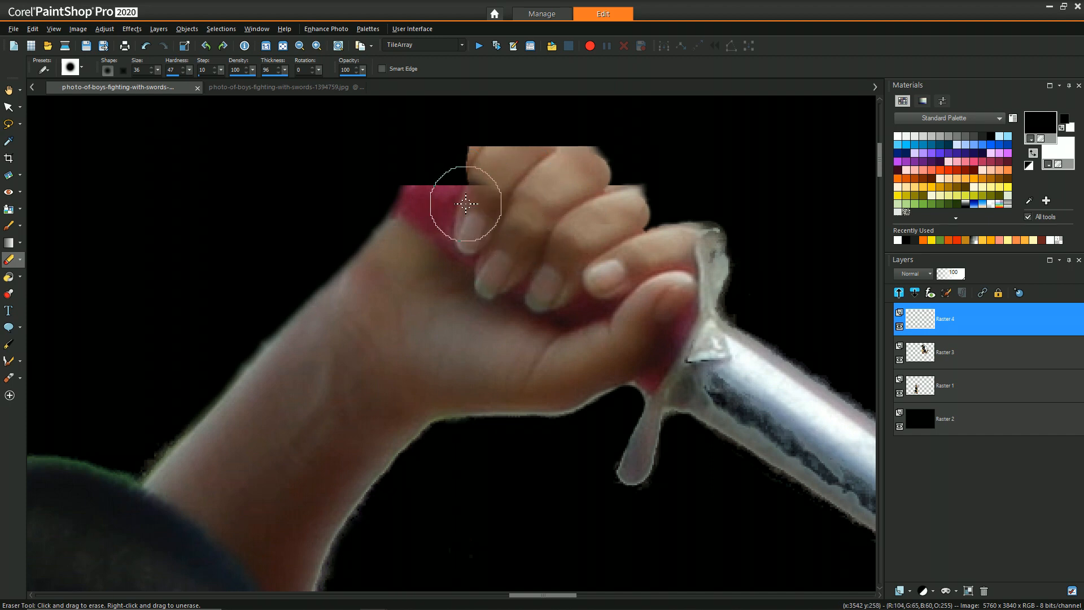
pyautogui.hotkey('ctrl', 'z')
pyautogui.hotkey('ctrl', 'z')
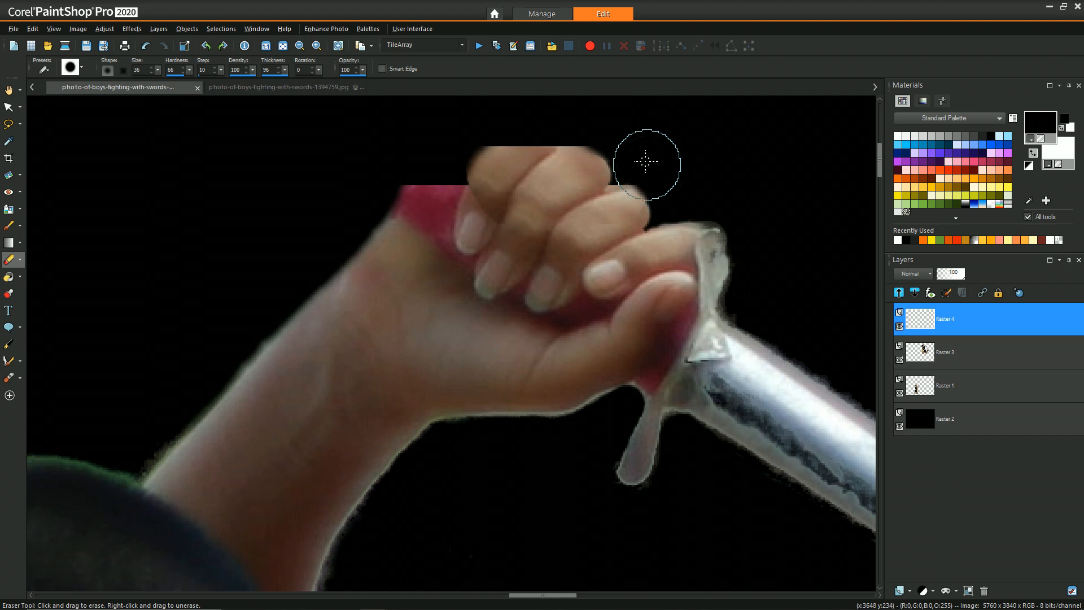
# Duplicate the fingers layer, scale the copy to about 86% and place it above the existing fingers at about X 3528, Y 205
pyautogui.scroll(-1, 627, 130)
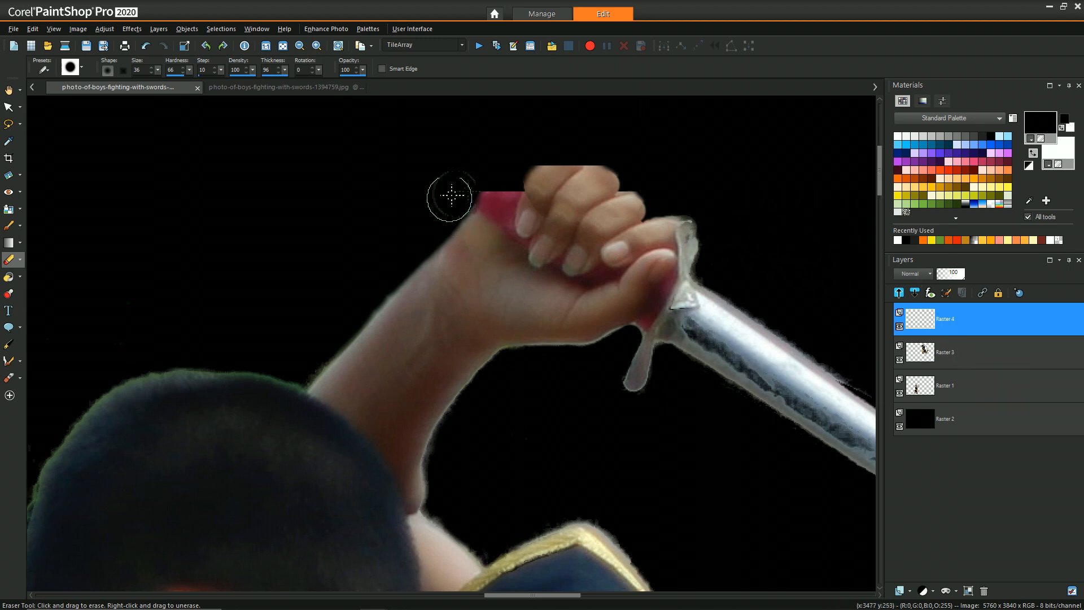
pyautogui.rightClick(978, 319)
pyautogui.click(962, 344)
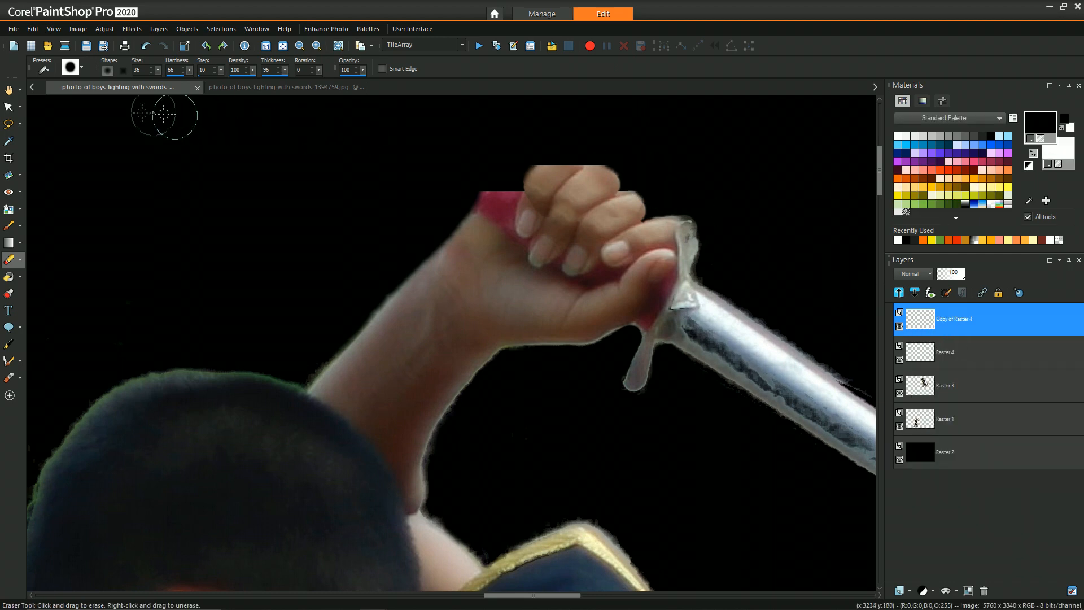
pyautogui.click(9, 107)
pyautogui.moveTo(561, 184); pyautogui.dragTo(558, 170)
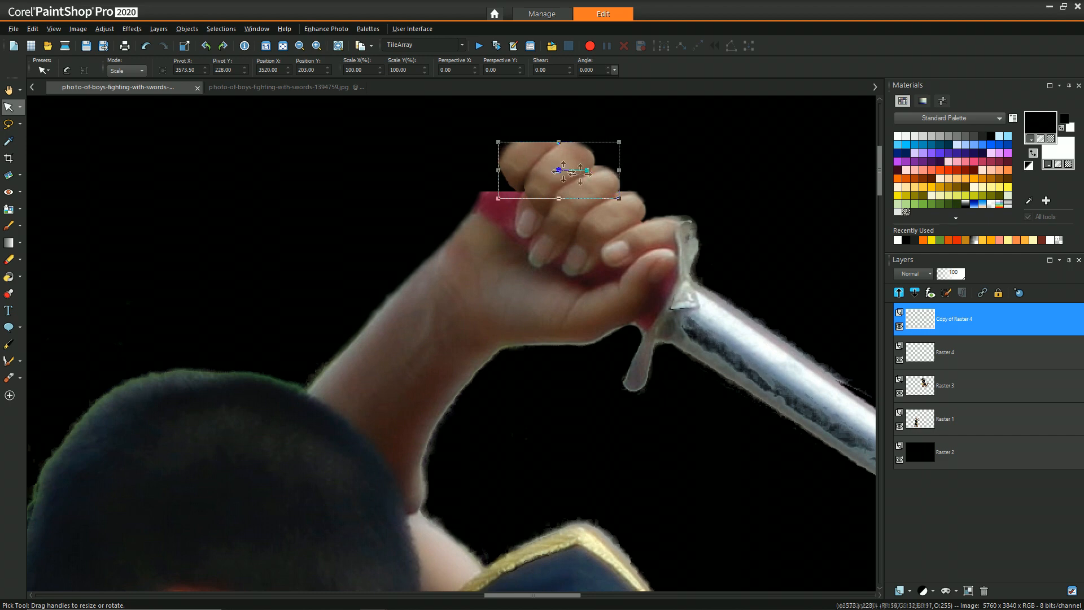
pyautogui.moveTo(619, 198); pyautogui.dragTo(602, 191)
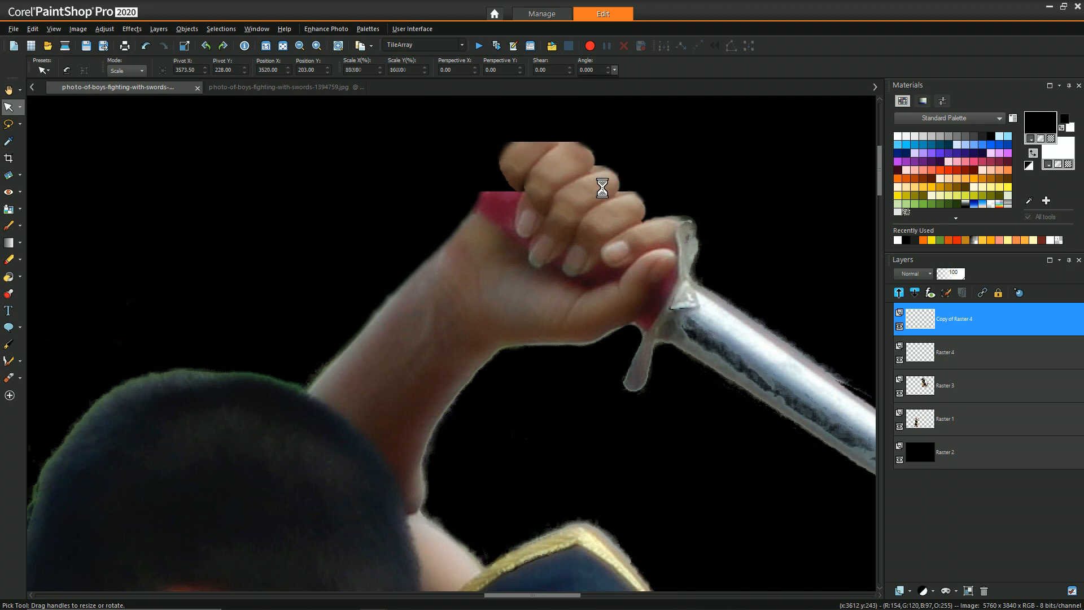
pyautogui.moveTo(552, 166); pyautogui.dragTo(561, 167)
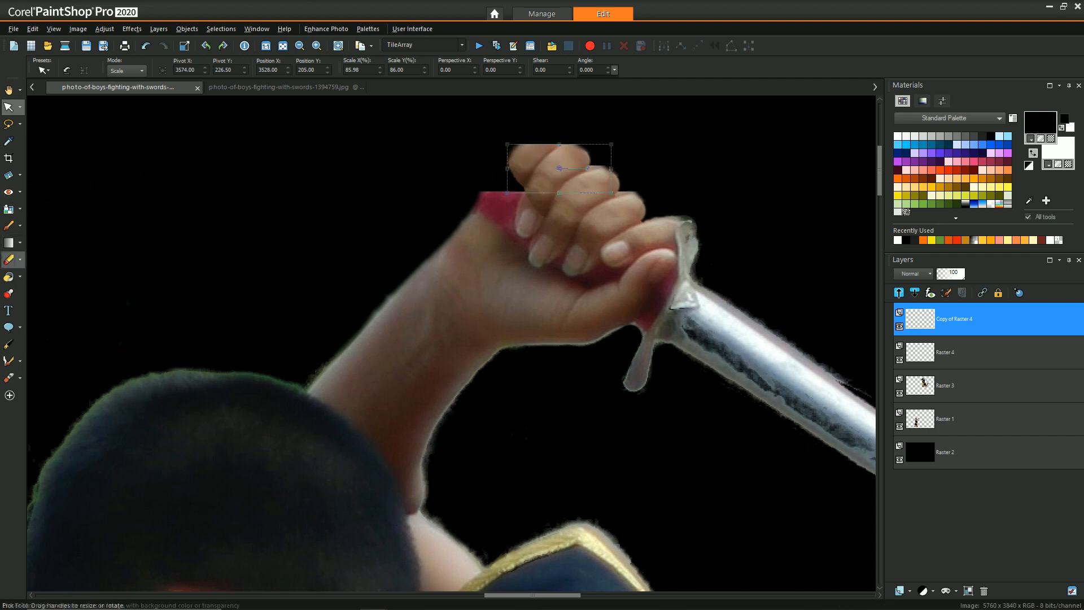
# Erase the surplus finger and rough edges of the duplicated fingers at size 36, hardness 66, and make the jumping boy's layer, Raster 3, active
pyautogui.click(8, 259)
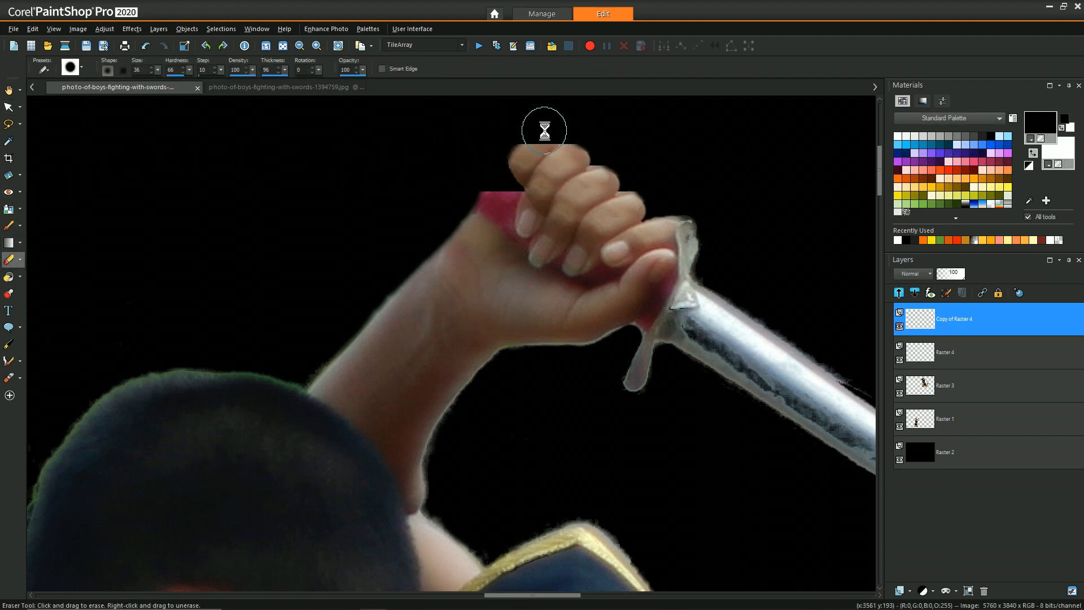
pyautogui.moveTo(539, 130)
pyautogui.mouseDown()
pyautogui.moveTo(497, 169)
pyautogui.moveTo(521, 145)
pyautogui.moveTo(506, 192)
pyautogui.moveTo(539, 136)
pyautogui.mouseUp()
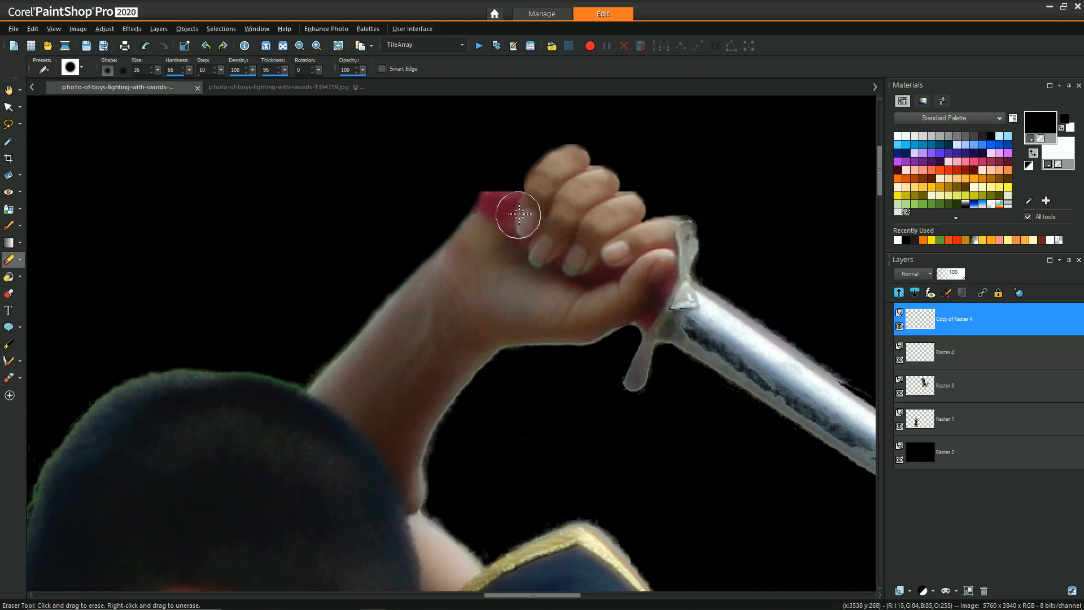
pyautogui.scroll(1, 513, 199)
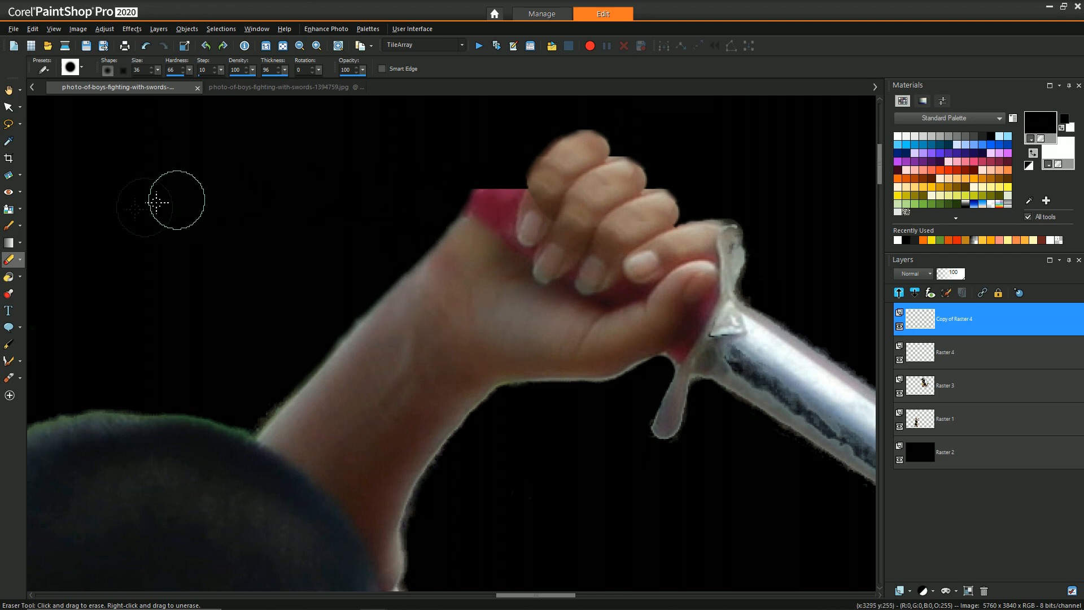
pyautogui.click(1004, 379)
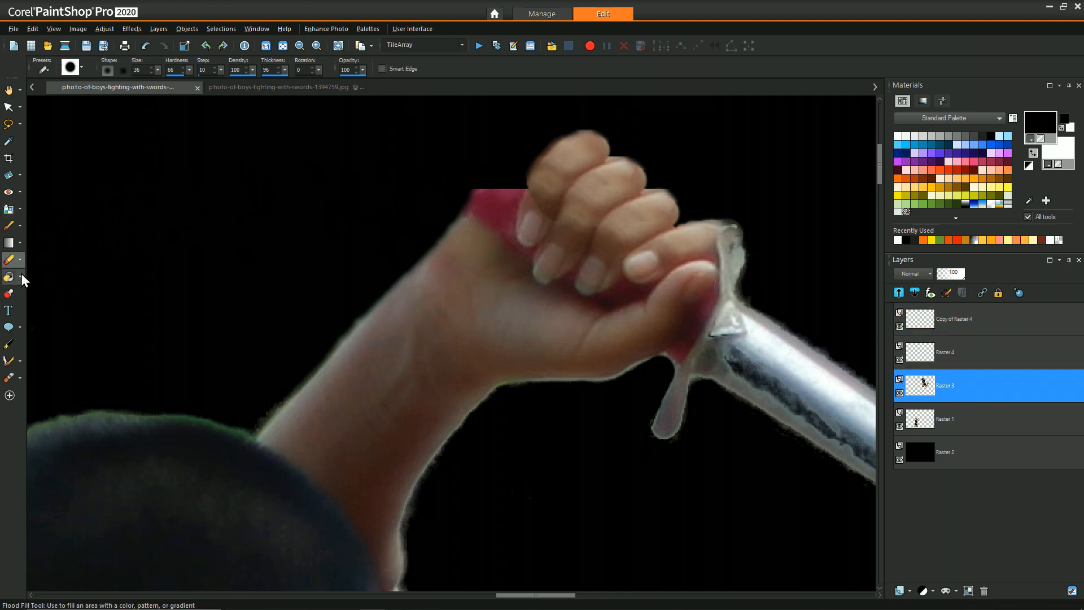
pyautogui.click(20, 209)
pyautogui.click(63, 230)
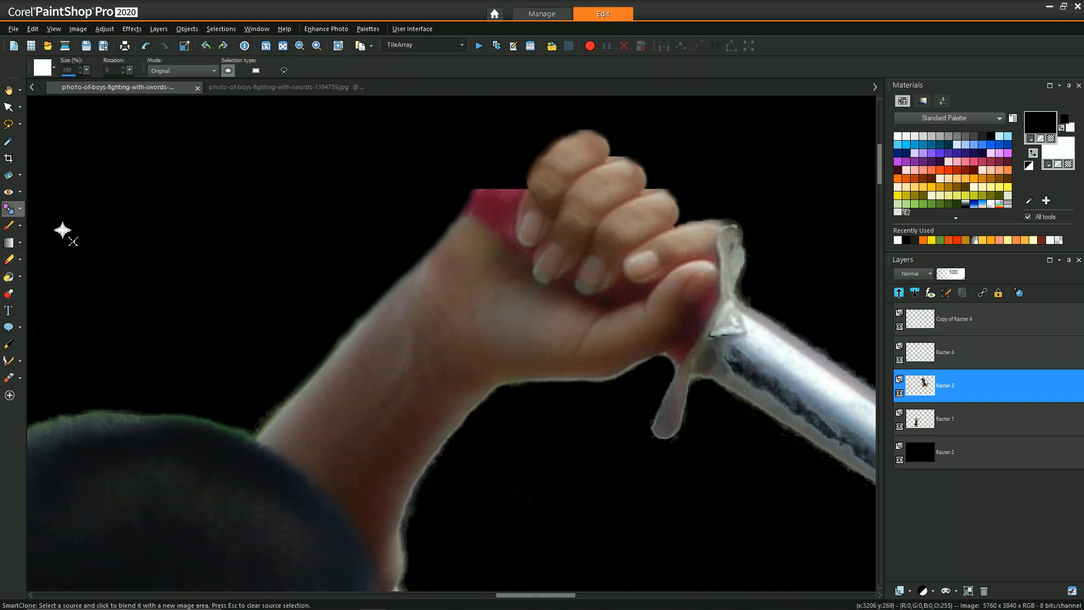
pyautogui.moveTo(473, 181); pyautogui.dragTo(523, 219)
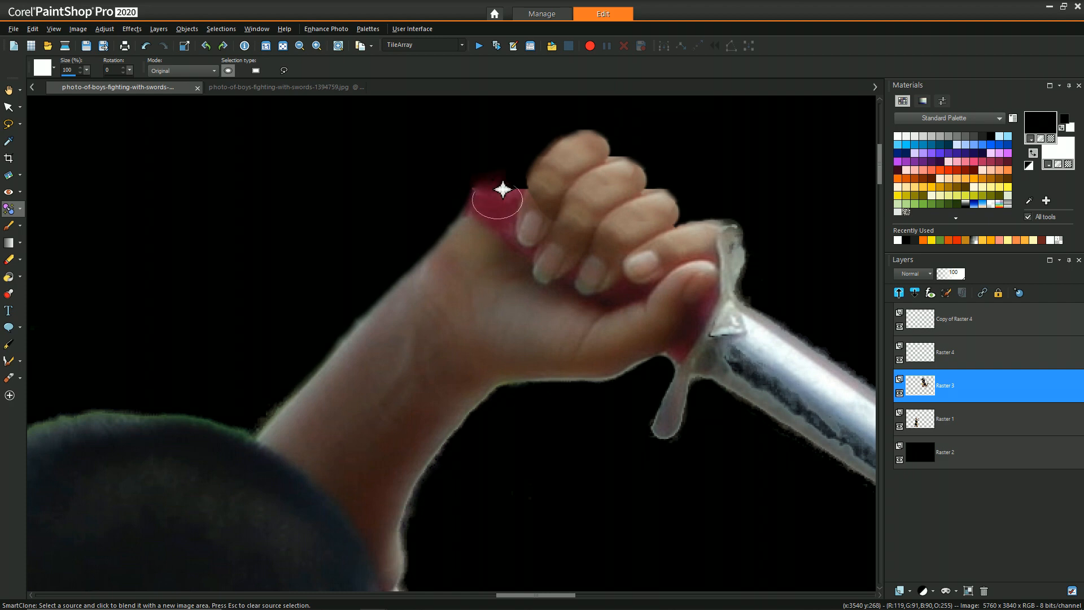
pyautogui.press('Escape')
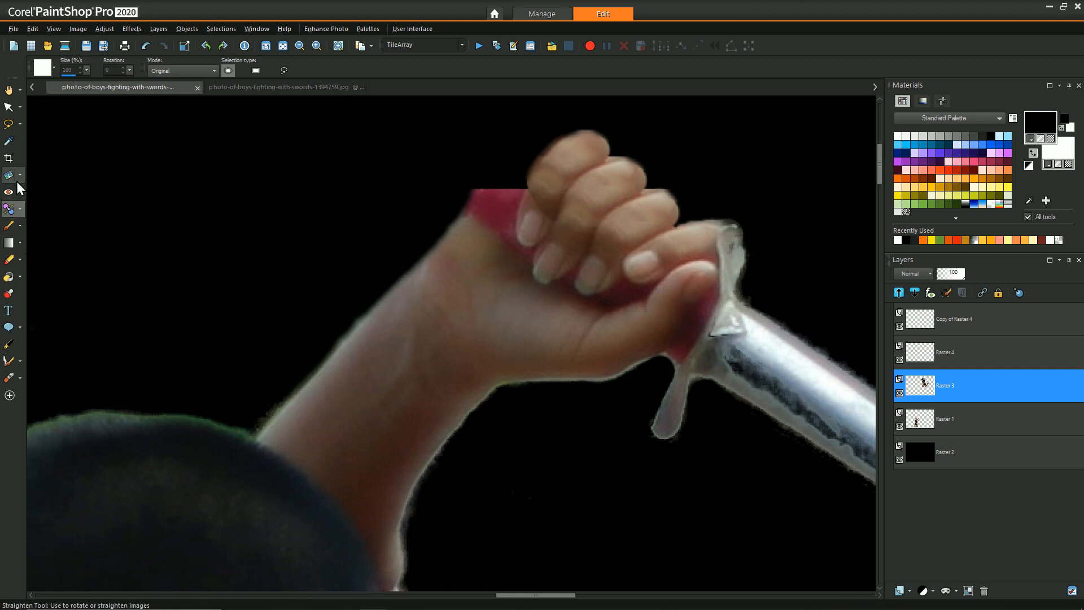
# Outline the red patch beside the fingers with Freehand Selection and copy it to a new layer above Raster 3
pyautogui.click(19, 123)
pyautogui.click(45, 124)
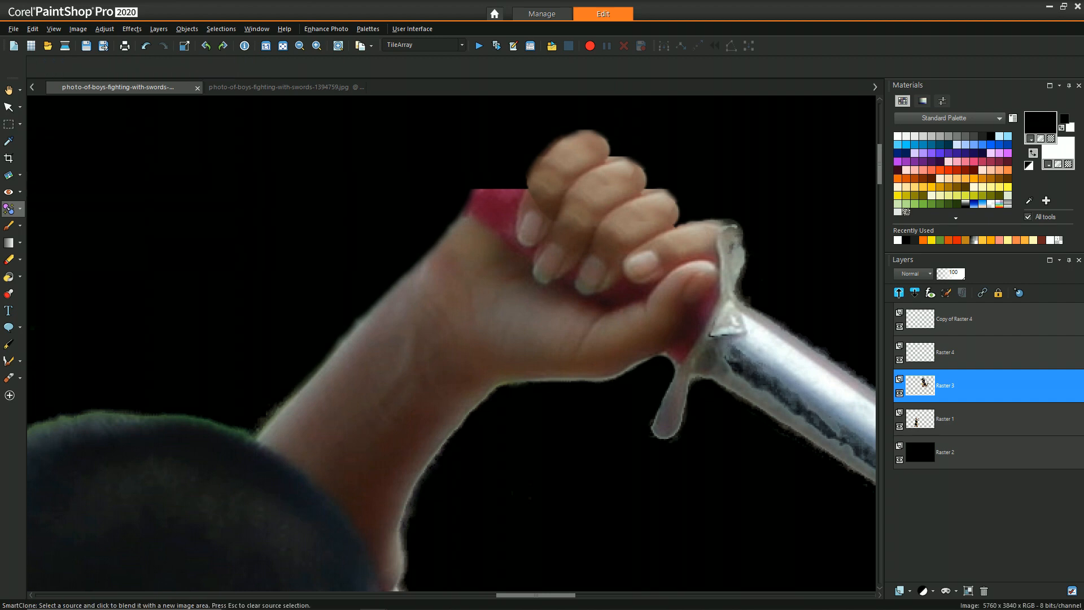
pyautogui.click(20, 124)
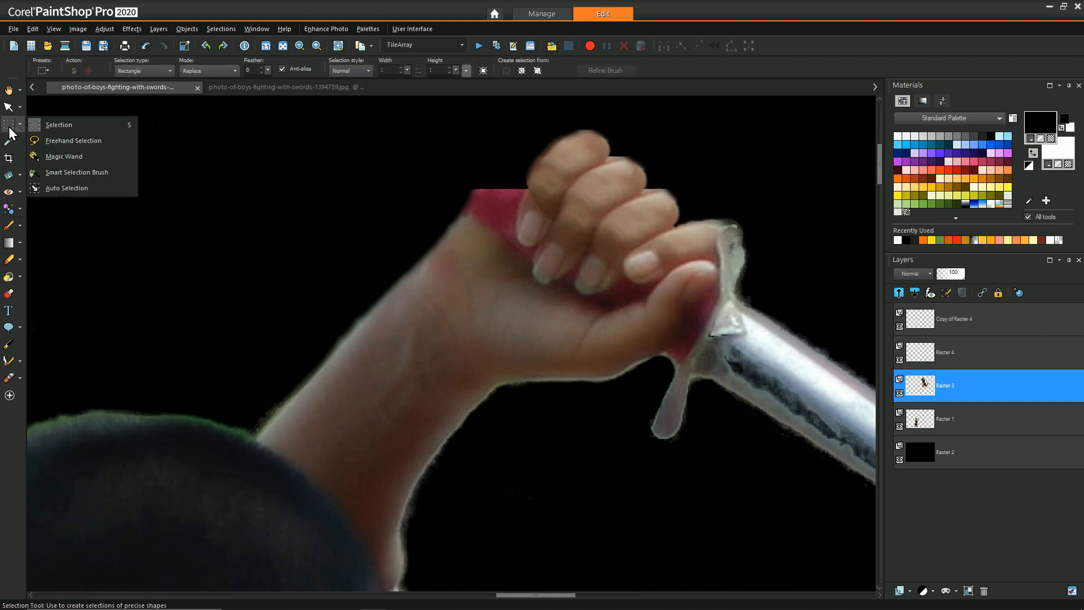
pyautogui.click(57, 141)
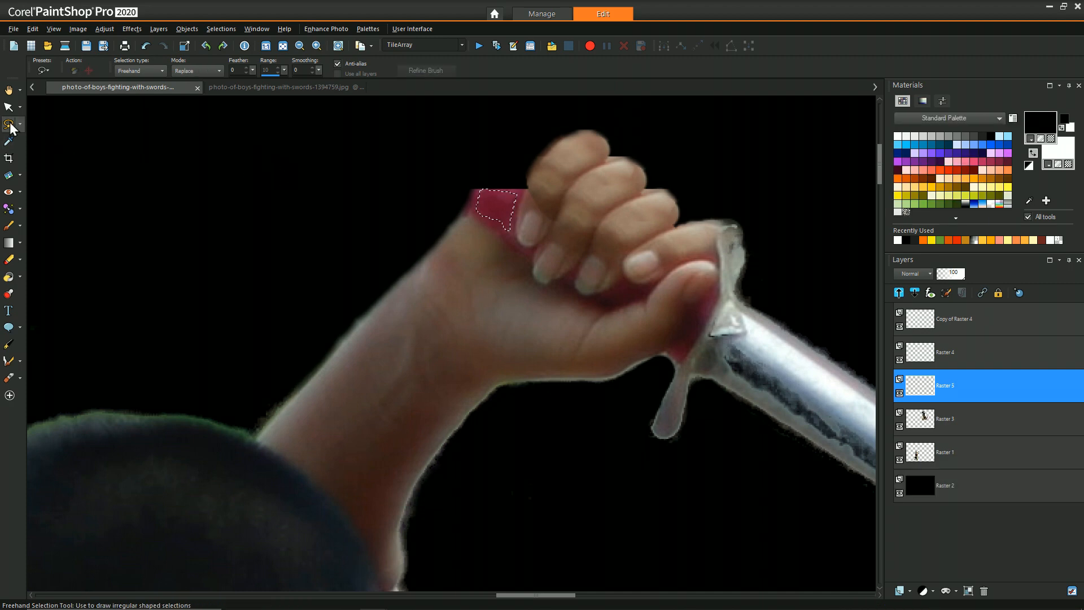
# Move the pasted red patch from the image centre to the cut-off sword handle, at about X 3495, Y 226
pyautogui.scroll(-1, 285, 333)
pyautogui.scroll(-2, 287, 337)
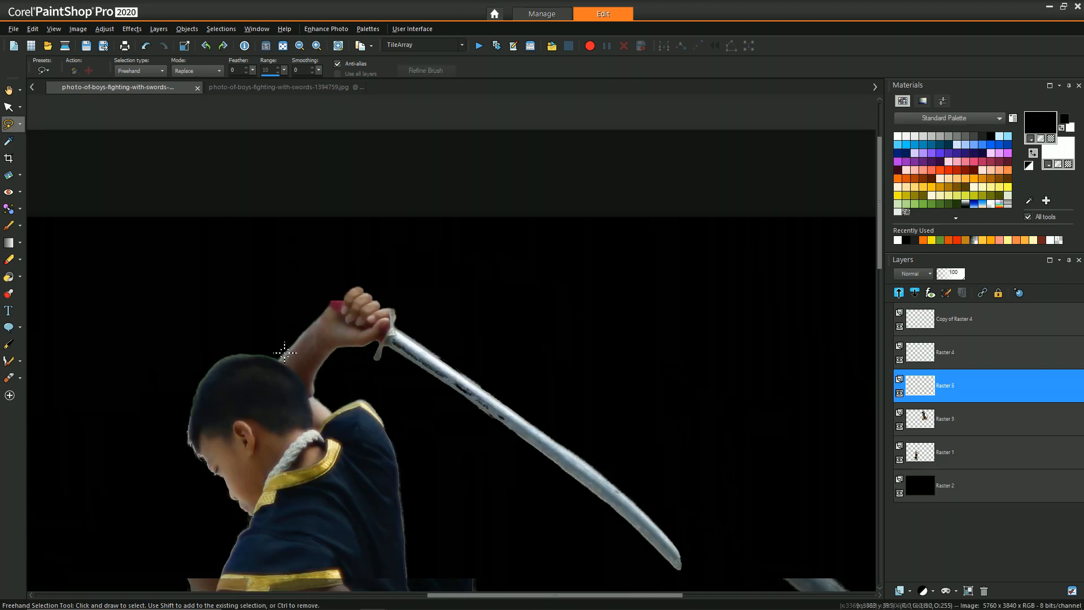
pyautogui.scroll(-1, 287, 337)
pyautogui.press('k')
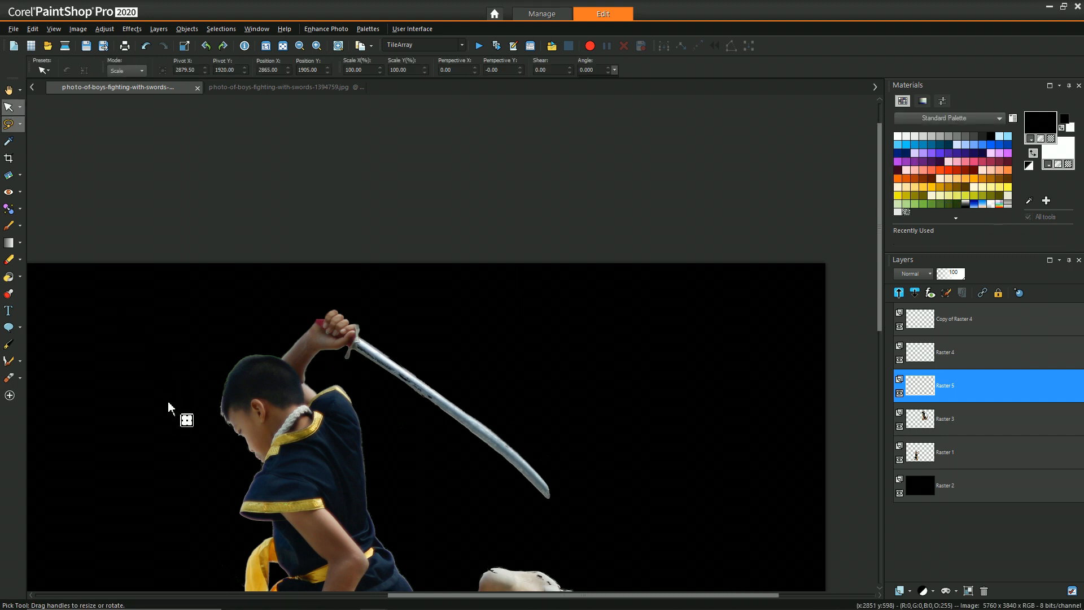
pyautogui.scroll(-2, 187, 442)
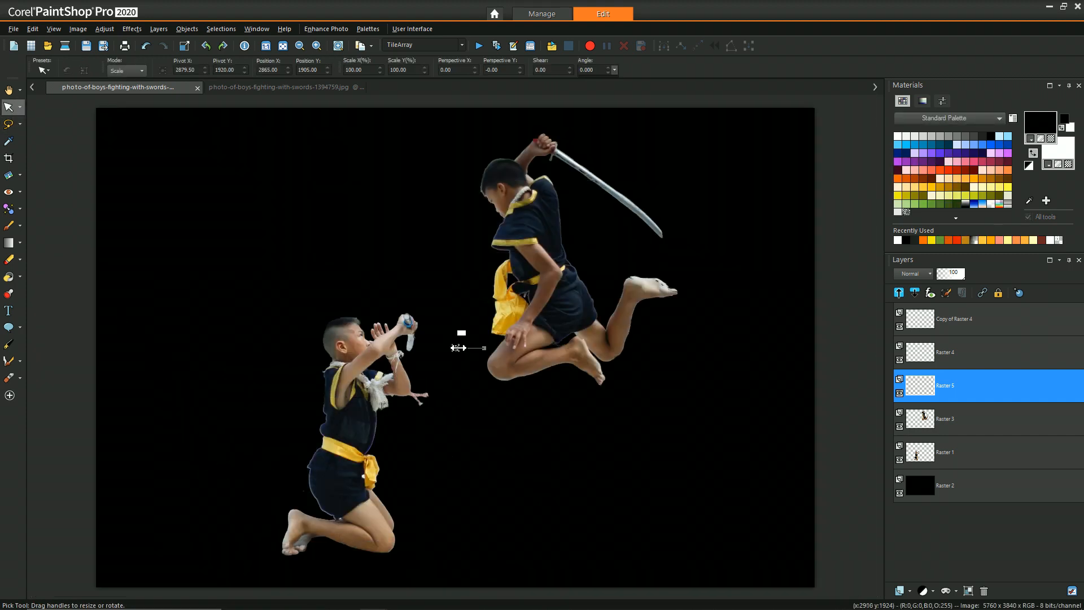
pyautogui.scroll(2, 458, 348)
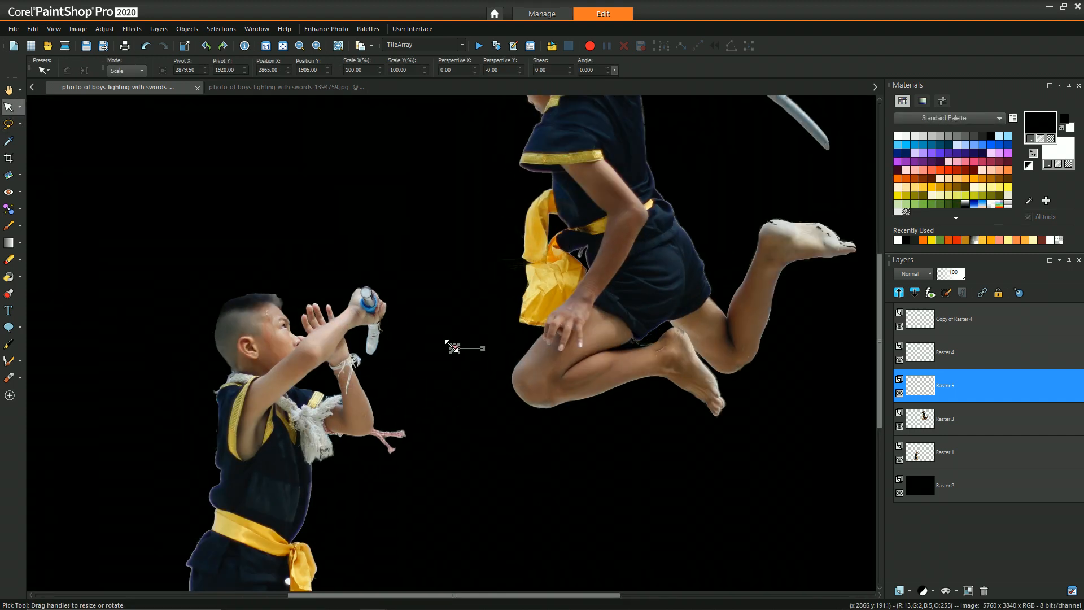
pyautogui.moveTo(455, 348); pyautogui.dragTo(487, 160)
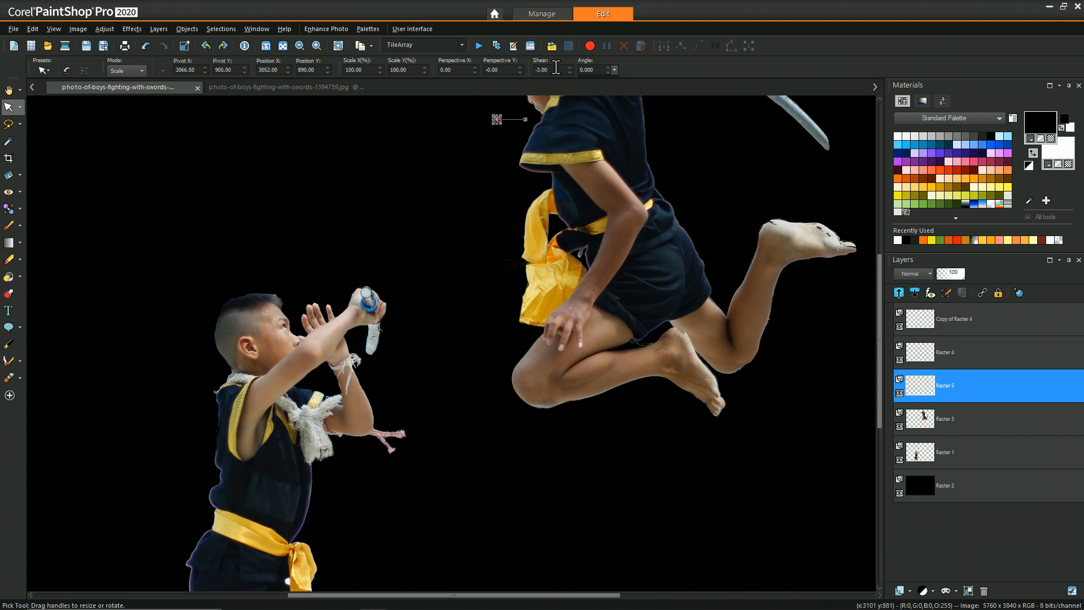
pyautogui.scroll(-2, 559, 125)
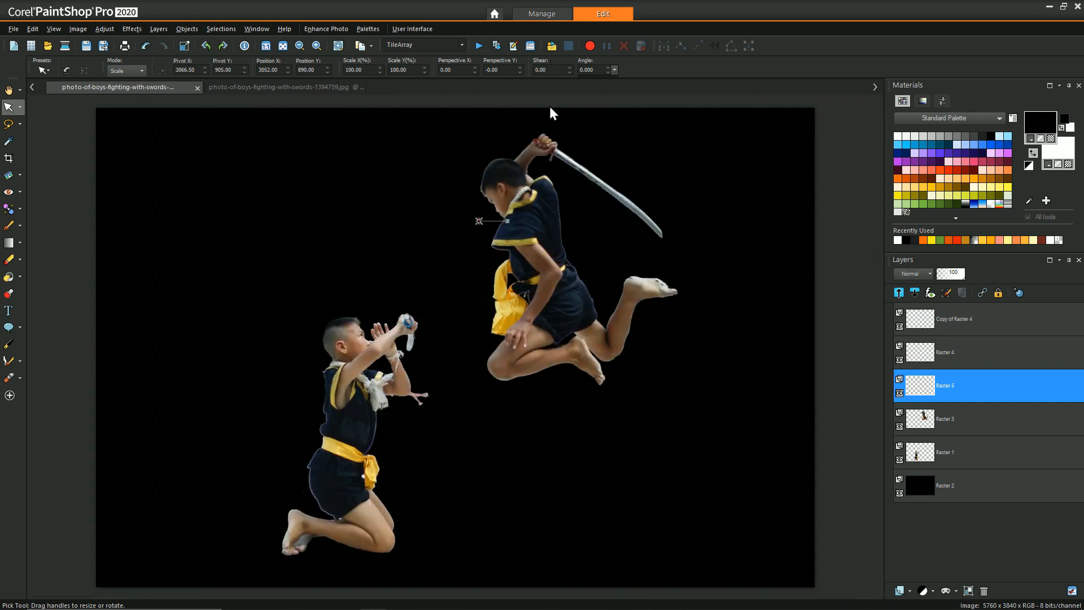
pyautogui.scroll(1, 540, 116)
pyautogui.scroll(2, 540, 116)
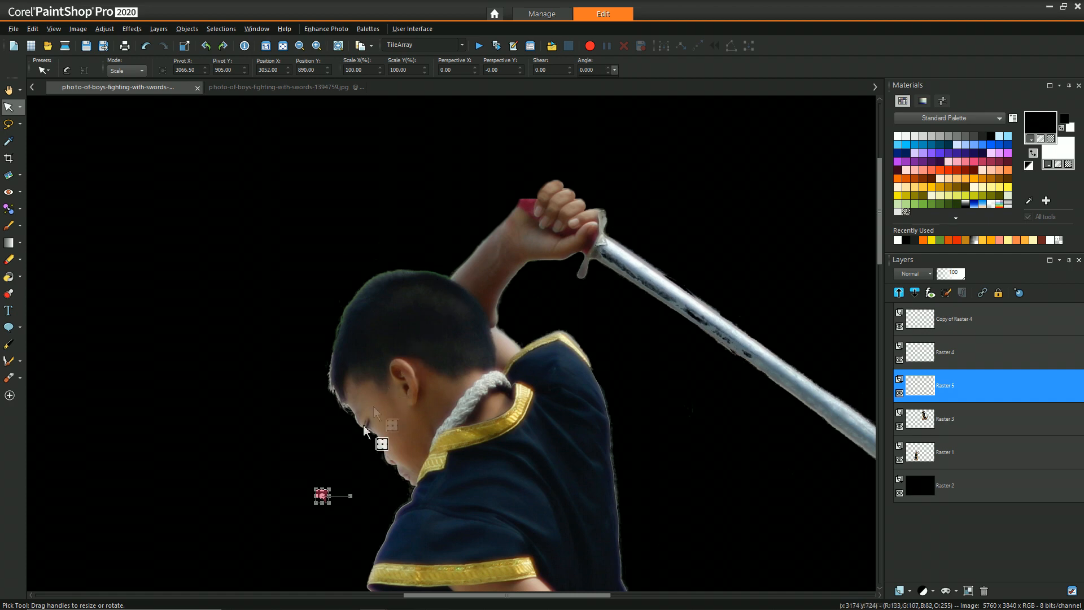
pyautogui.moveTo(321, 497); pyautogui.dragTo(522, 196)
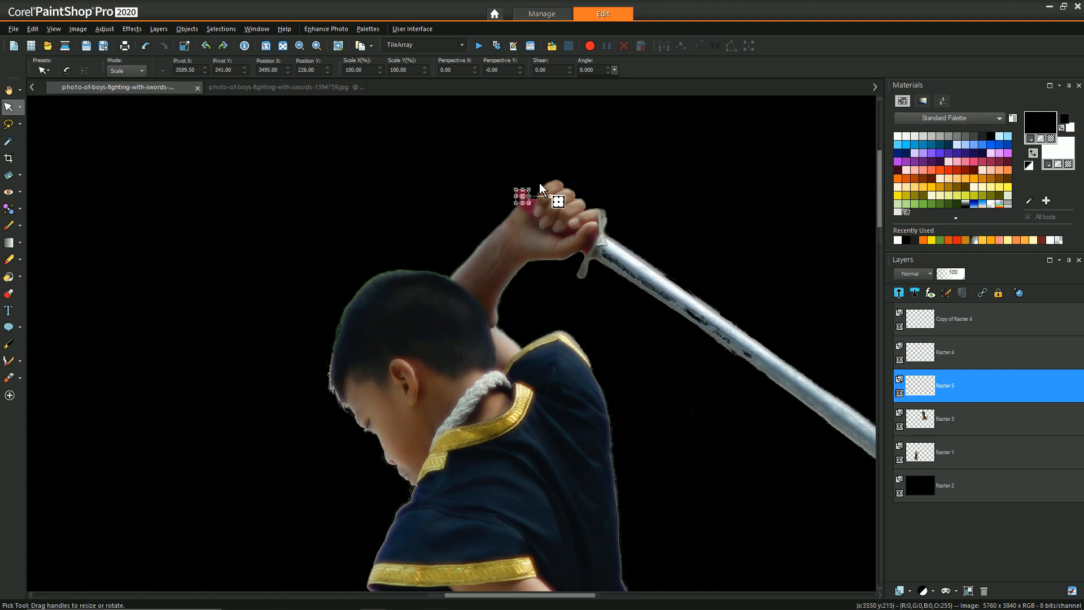
# Enlarge the red patch to about 390% wide and 297% high, placing it beyond the cut-off handle at about X 3449, Y 192
pyautogui.scroll(3, 538, 190)
pyautogui.moveTo(455, 209); pyautogui.dragTo(390, 179)
pyautogui.moveTo(457, 208); pyautogui.dragTo(576, 251)
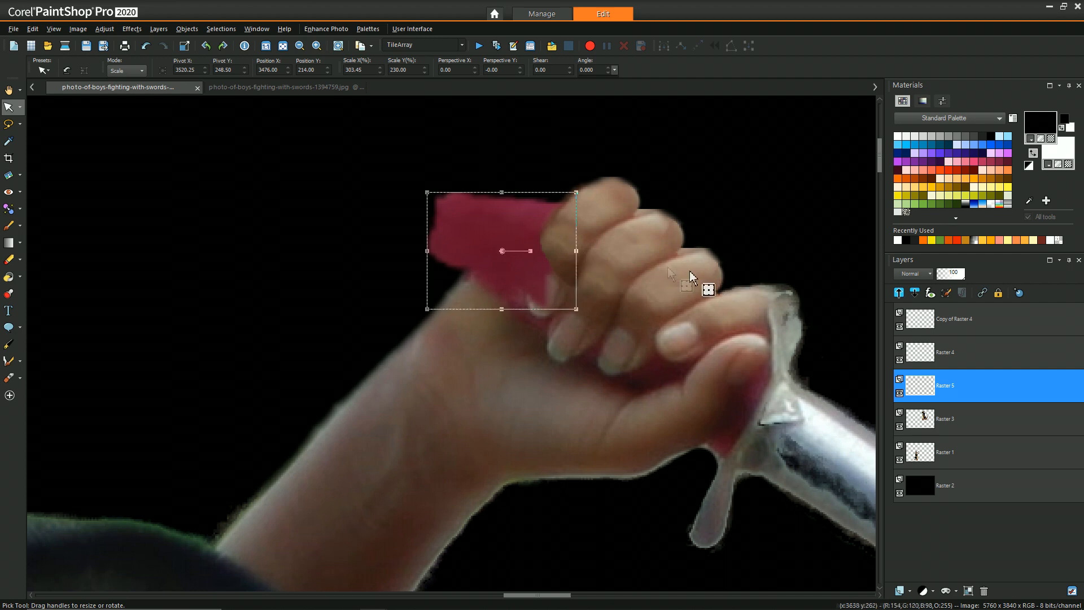
pyautogui.moveTo(427, 192); pyautogui.dragTo(393, 151)
pyautogui.moveTo(476, 237); pyautogui.dragTo(473, 233)
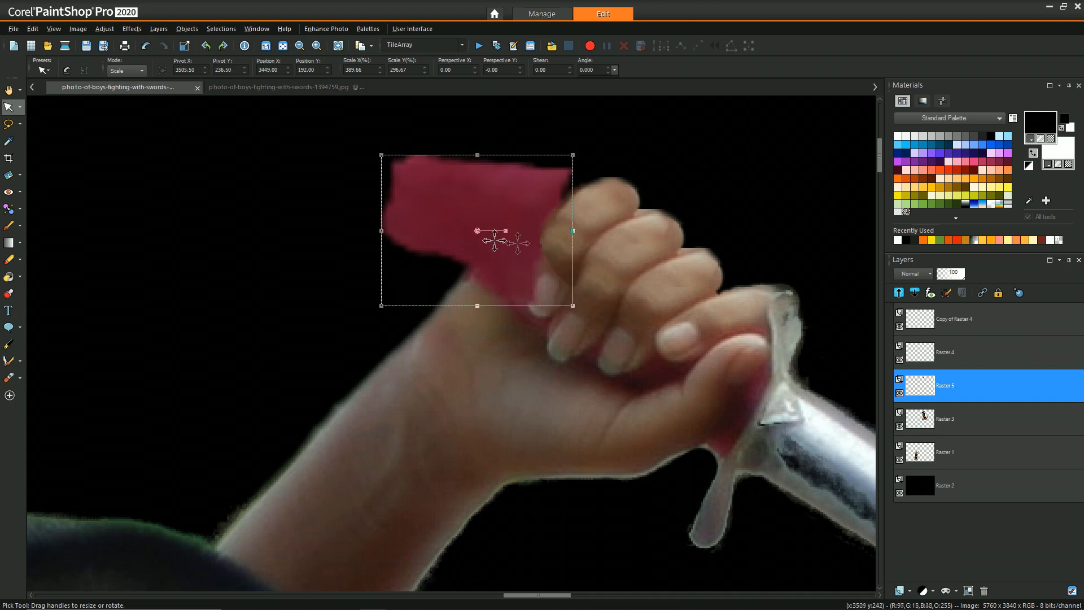
# Erase the red patch's lower and upper edges at size 36, hardness 66, to shape it as a slanted handle
pyautogui.click(9, 91)
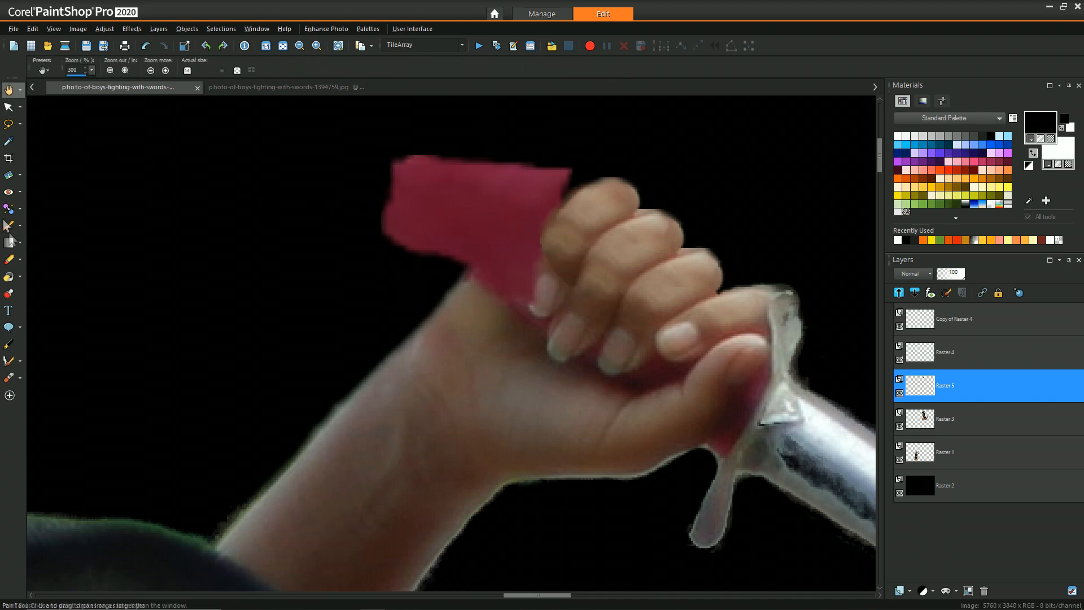
pyautogui.click(12, 260)
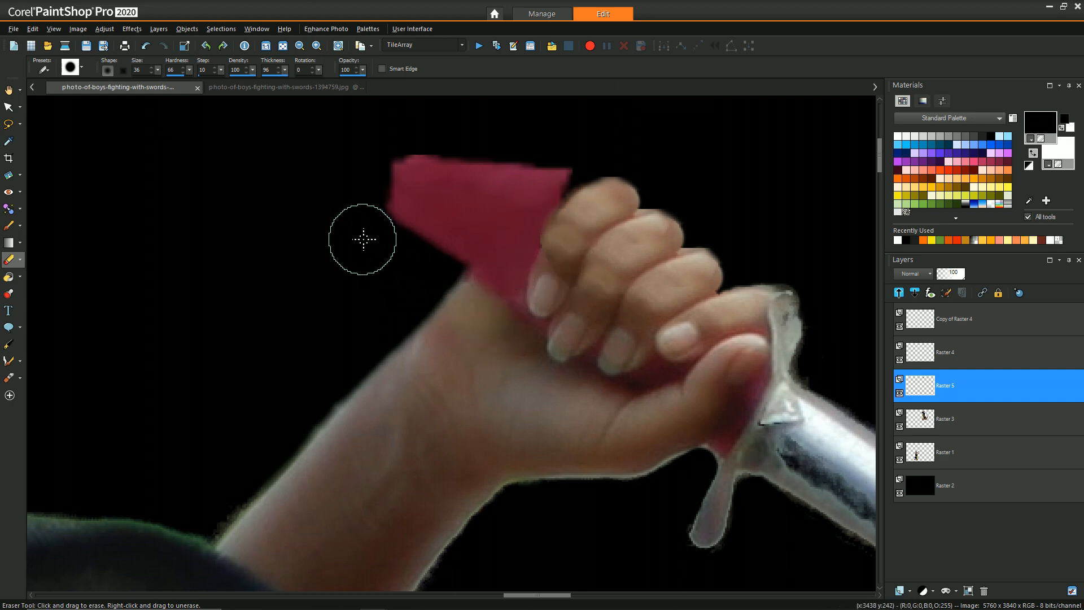
pyautogui.moveTo(533, 145); pyautogui.dragTo(619, 194)
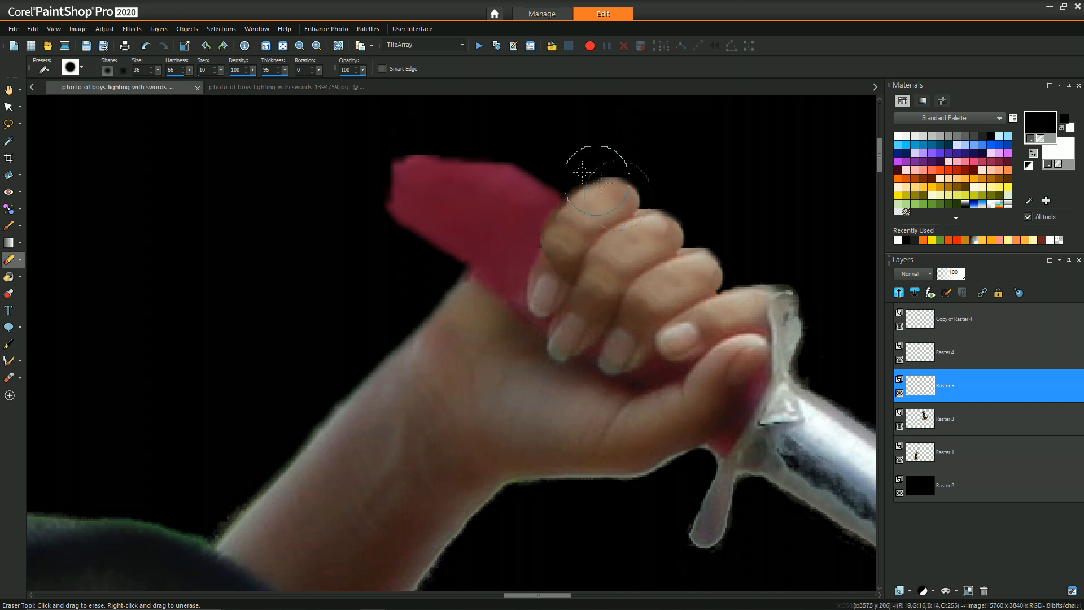
# Switch the Raster 5 layer off and on to compare the hand with and without the red handle extension
pyautogui.rightClick(975, 381)
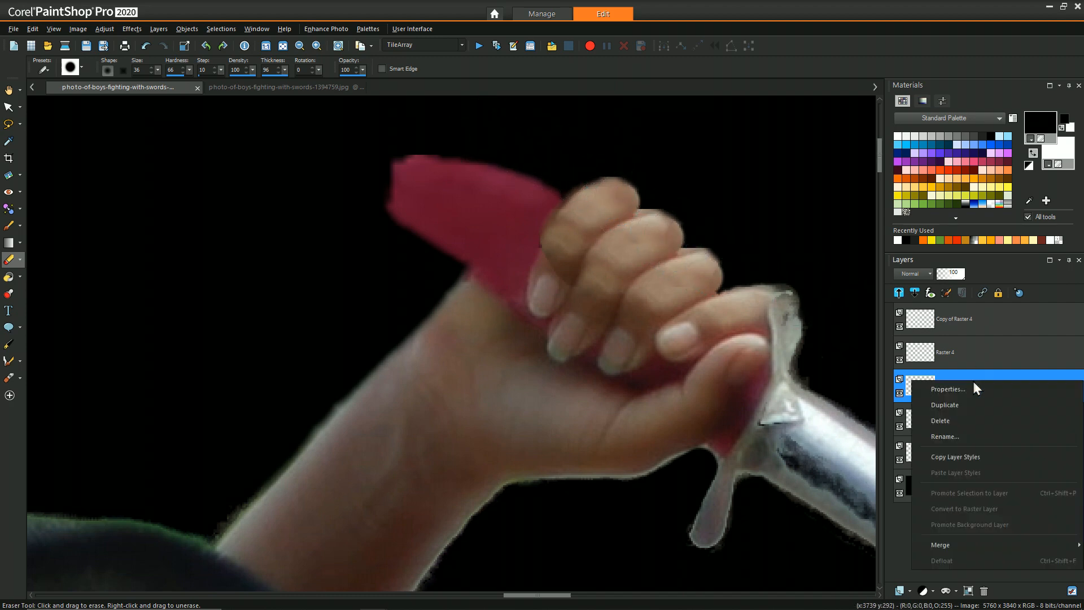
pyautogui.click(947, 353)
pyautogui.click(900, 394)
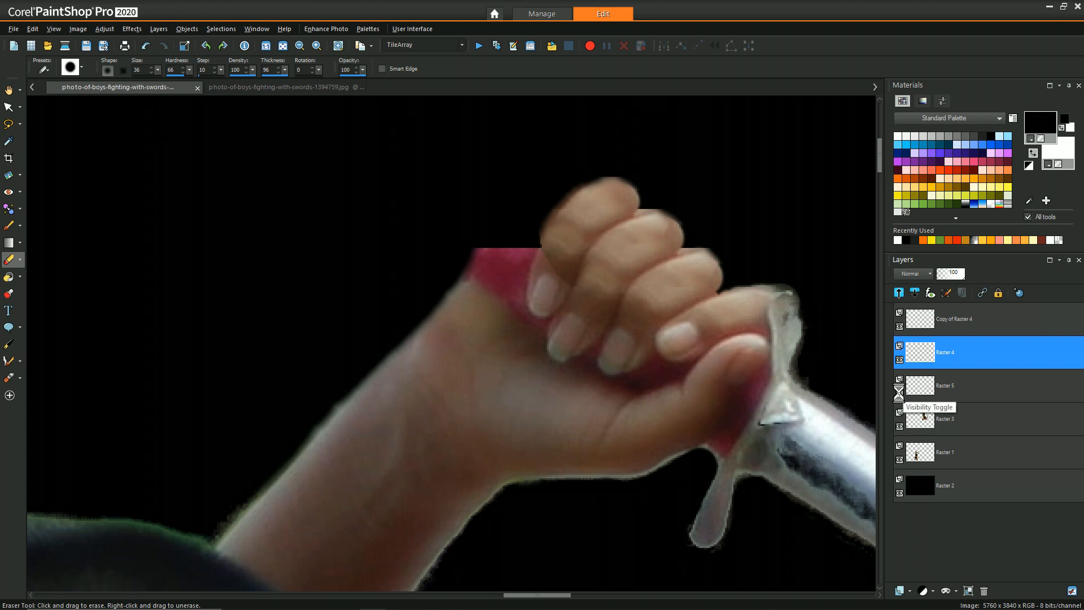
pyautogui.click(900, 394)
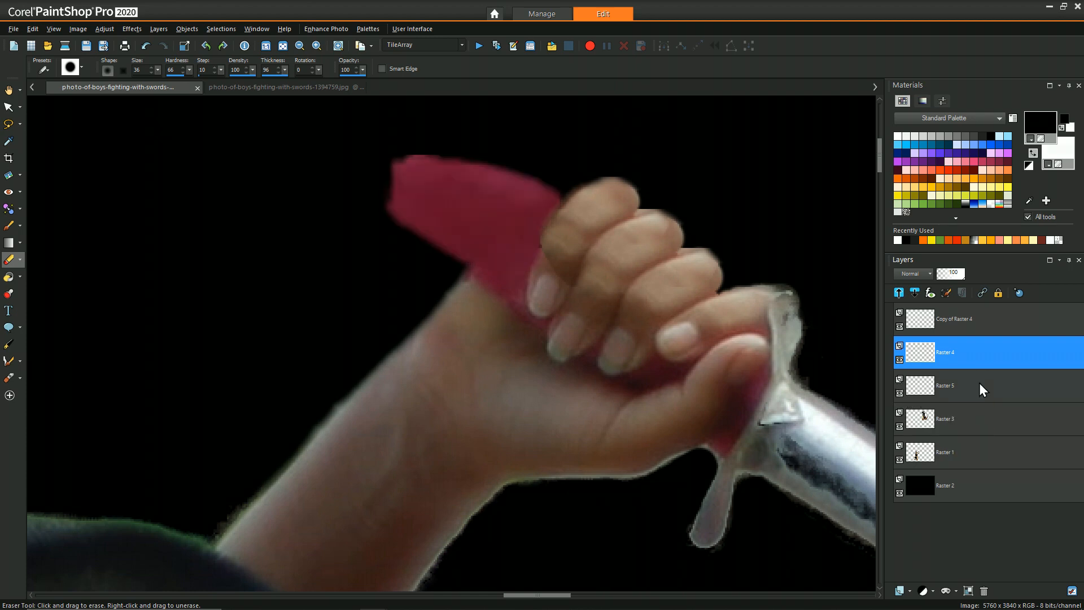
# Duplicate the Raster 5 layer and move the copy outward along the handle to about X 3414, Y 171
pyautogui.rightClick(935, 390)
pyautogui.click(950, 403)
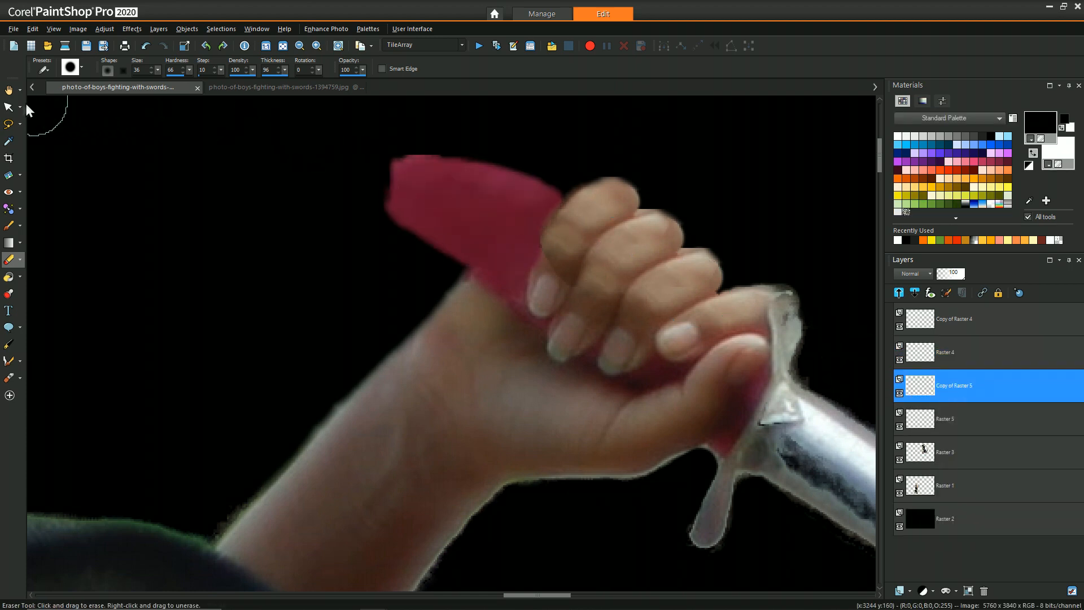
pyautogui.click(7, 108)
pyautogui.moveTo(447, 205); pyautogui.dragTo(402, 173)
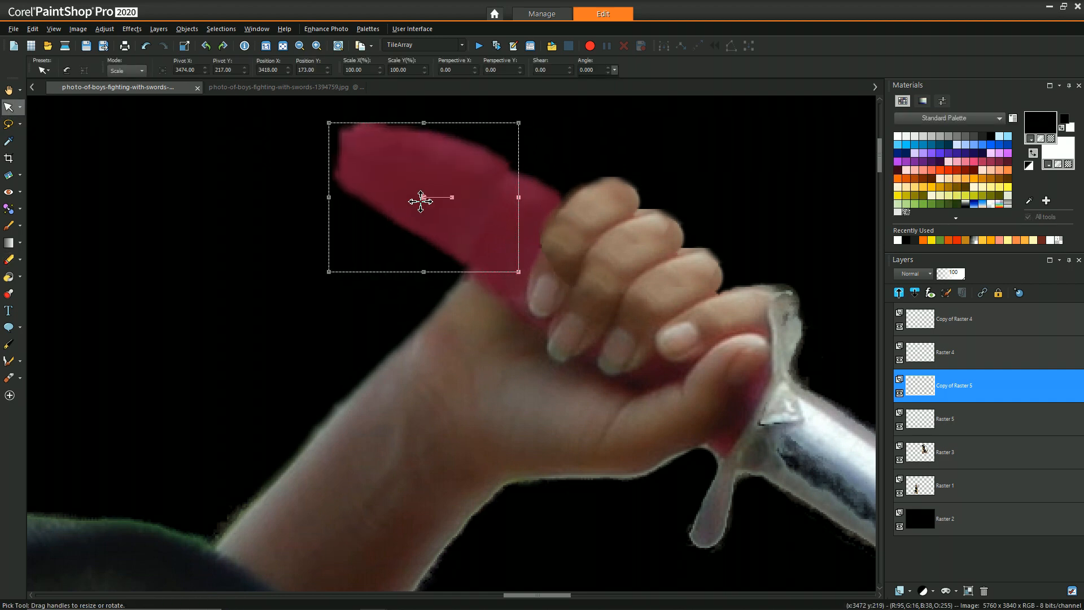
pyautogui.moveTo(421, 201); pyautogui.dragTo(418, 200)
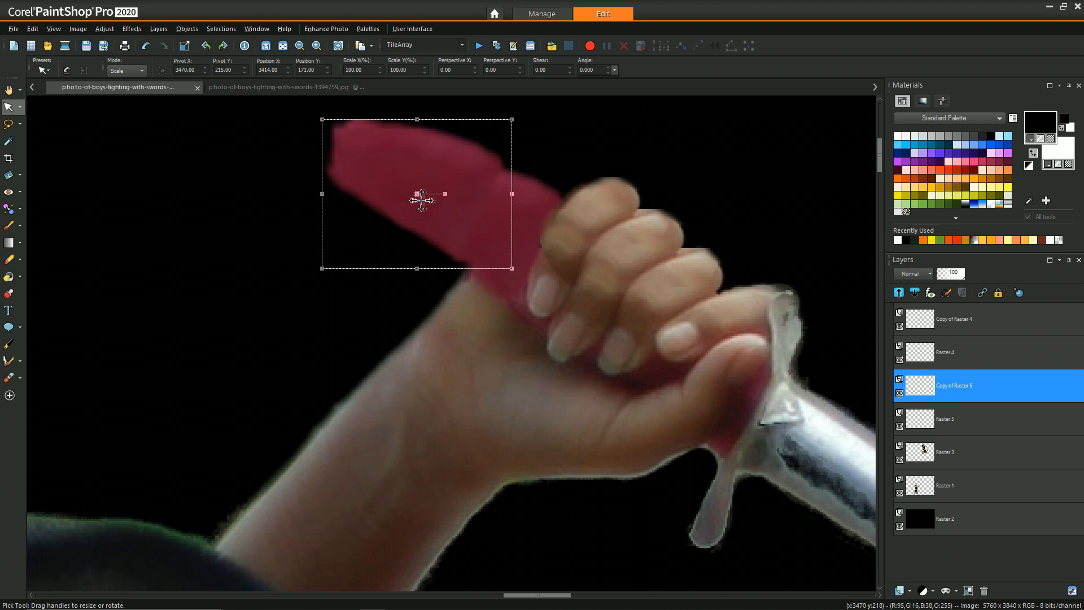
# Stretch the copied handle piece slightly upward and erase its edge at the joint with the size 36 eraser
pyautogui.moveTo(881, 169); pyautogui.dragTo(880, 148)
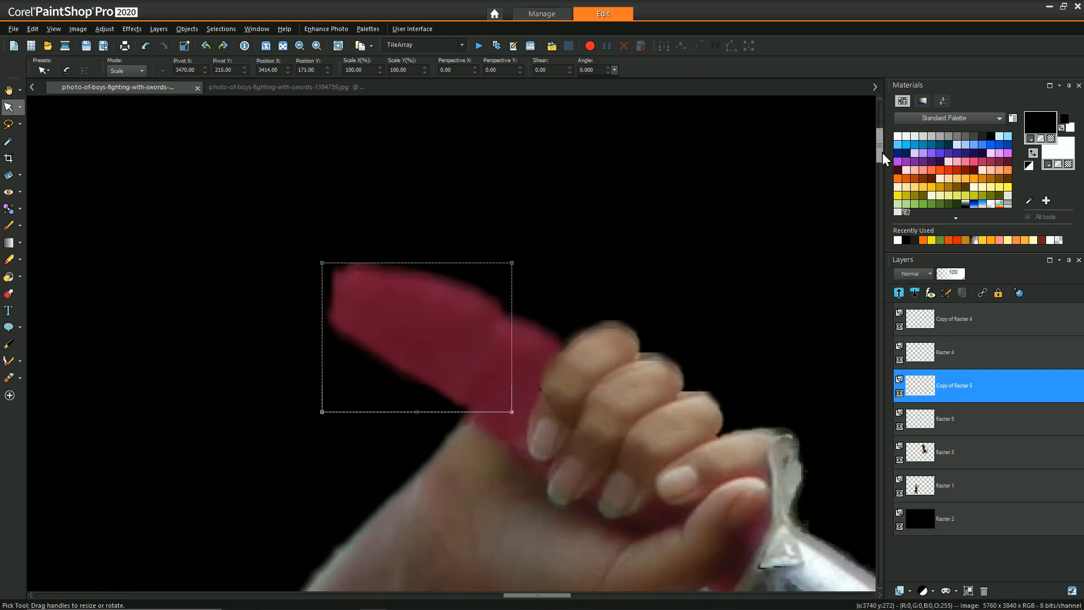
pyautogui.moveTo(420, 259); pyautogui.dragTo(424, 242)
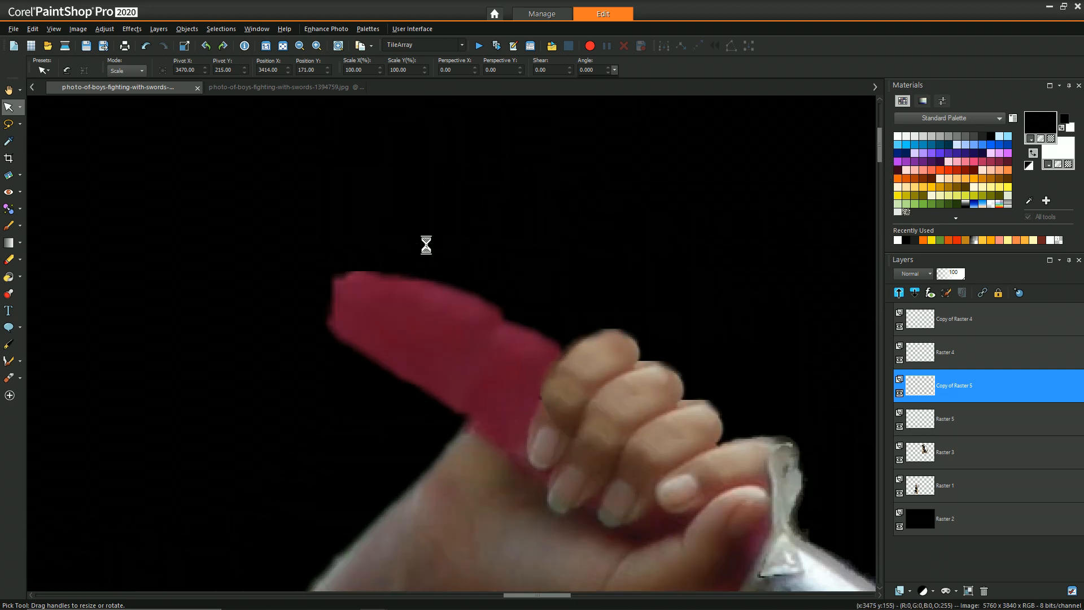
pyautogui.press('x')
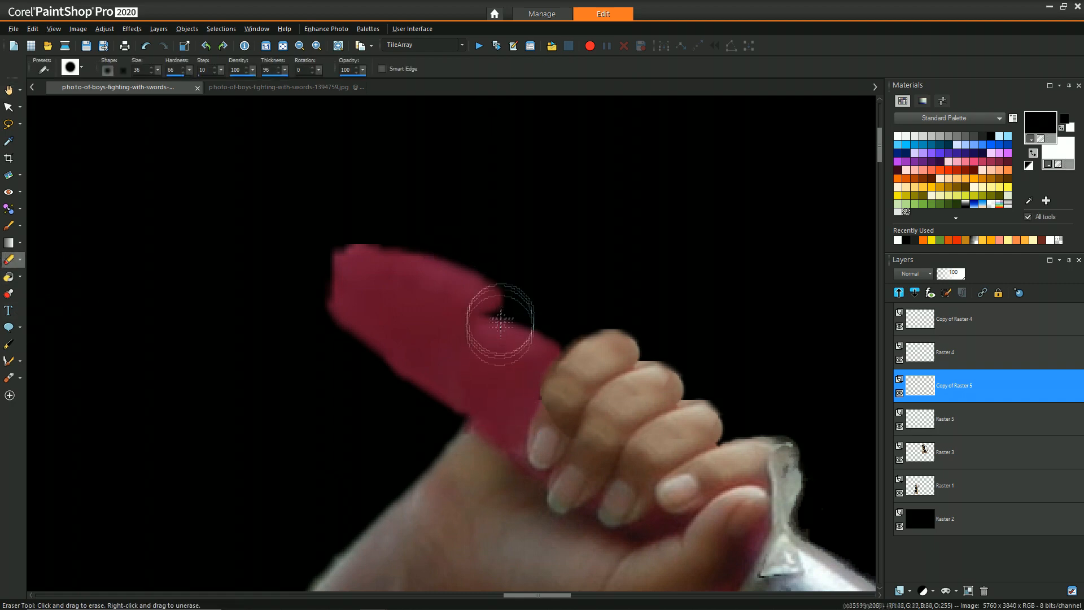
# Stretch the Raster 5 handle piece to about 115% height and widen it slightly toward the fingers
pyautogui.click(1008, 416)
pyautogui.click(9, 107)
pyautogui.moveTo(474, 305); pyautogui.dragTo(481, 286)
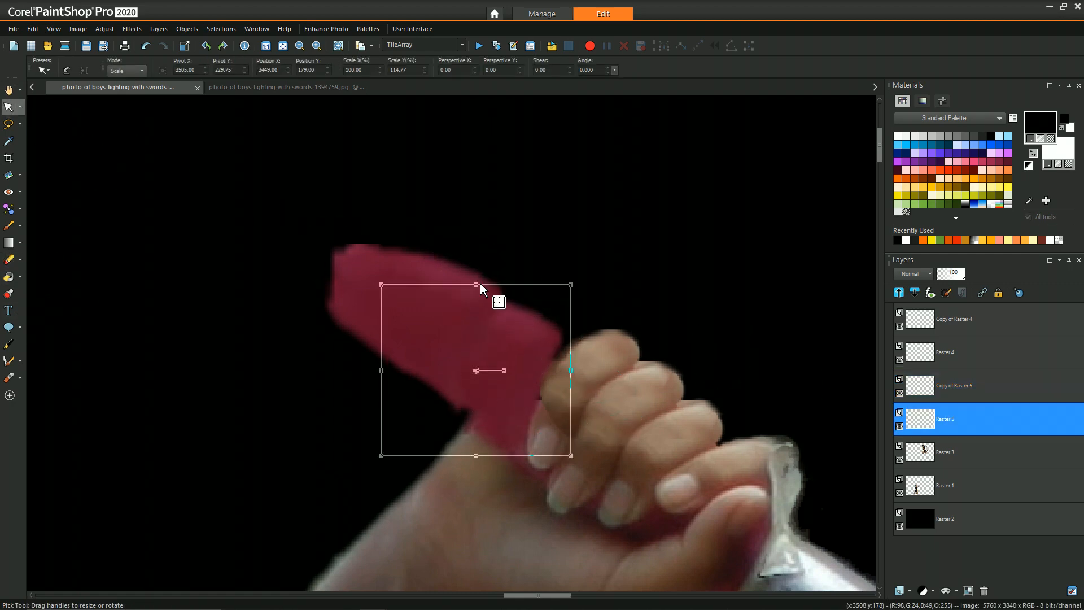
pyautogui.moveTo(571, 371); pyautogui.dragTo(586, 372)
pyautogui.click(9, 90)
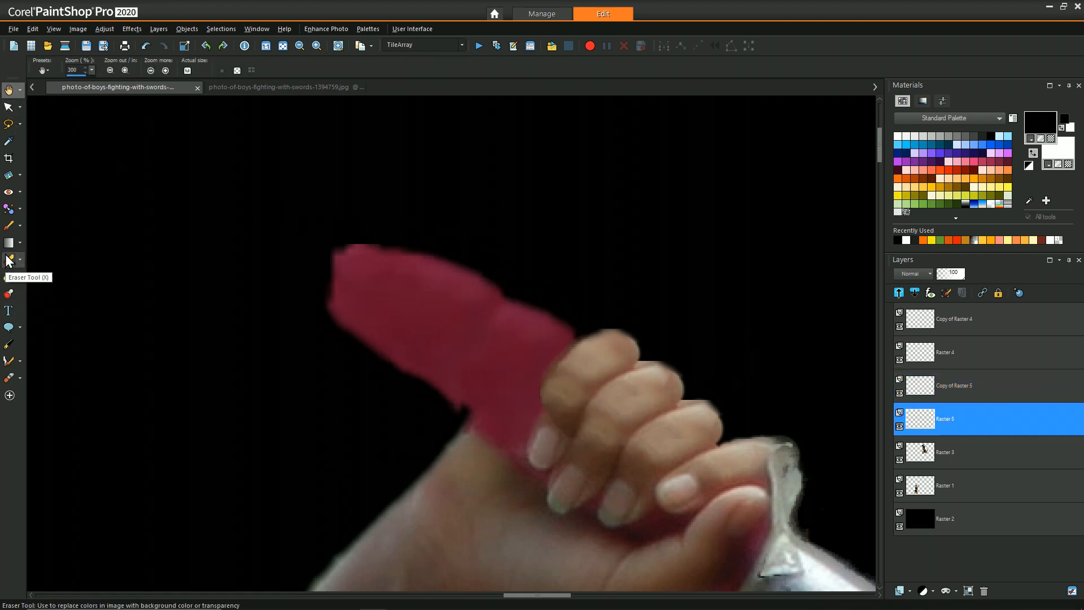
# Erase the bulging upper edges of Raster 5 and its copy so both handle pieces form one continuous contour
pyautogui.click(10, 260)
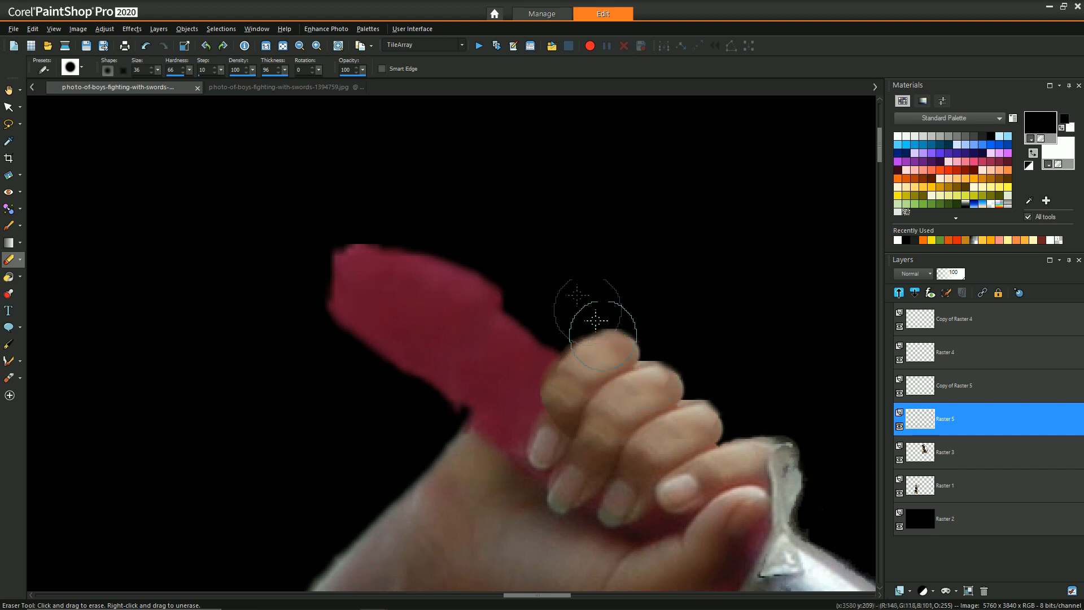
pyautogui.click(982, 389)
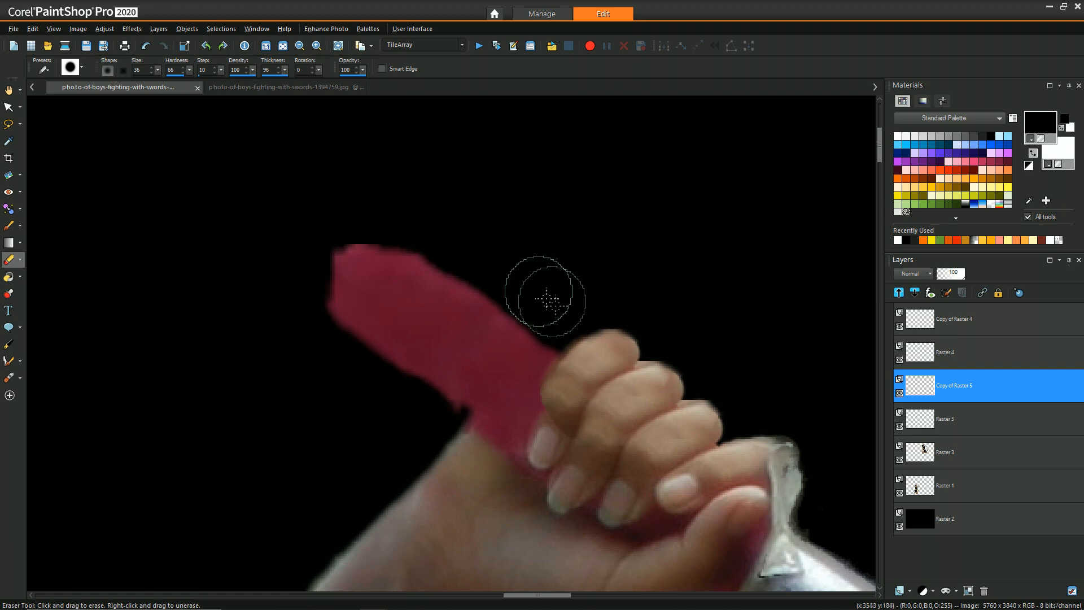
pyautogui.scroll(-1, 719, 375)
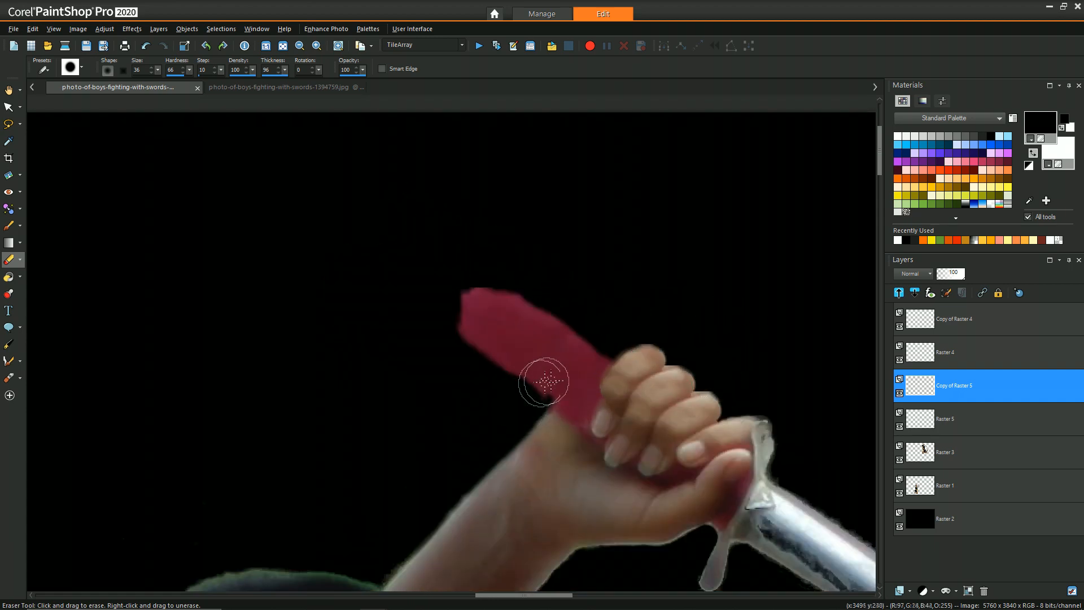
# Make Copy of Raster 5 active and clean the rough edges of the extended handle with the size 36 eraser
pyautogui.click(955, 353)
pyautogui.keyDown('ctrl'); pyautogui.click(953, 385); pyautogui.keyUp('ctrl')
pyautogui.click(953, 385)
pyautogui.press('x')
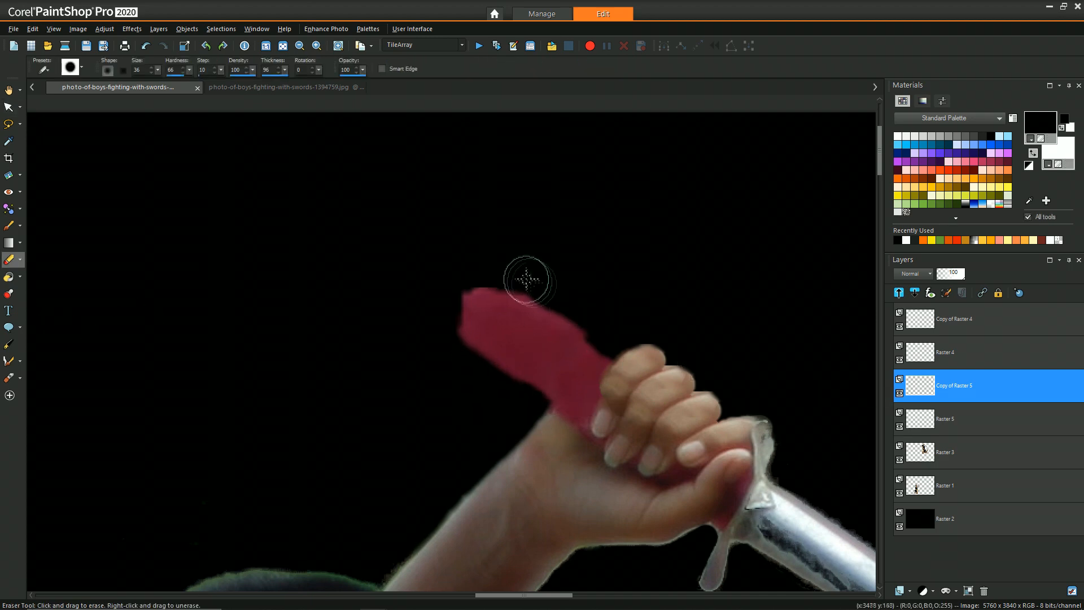
pyautogui.scroll(-3, 634, 474)
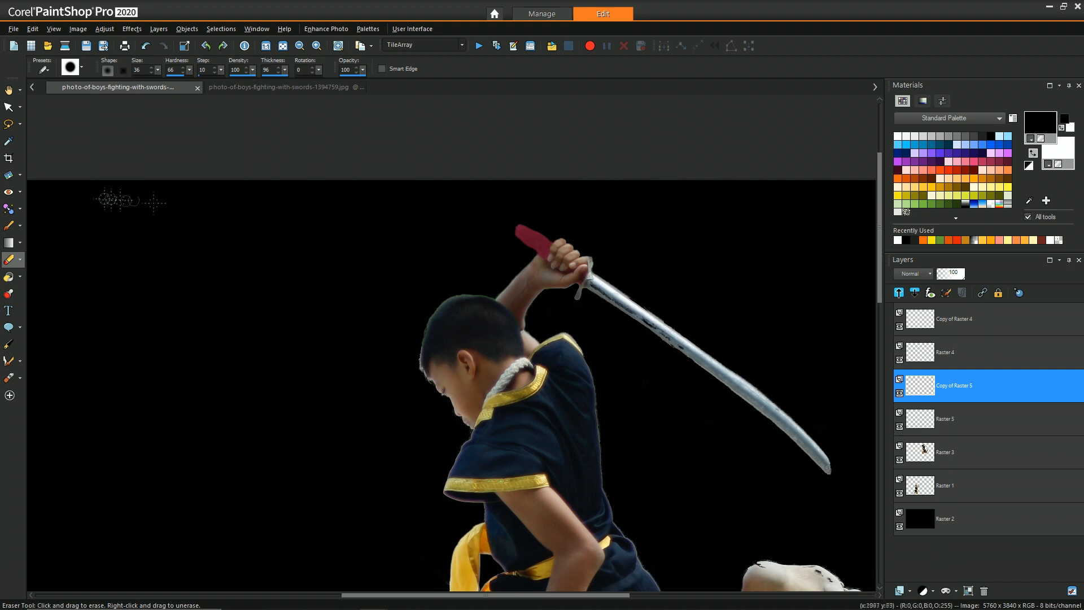
# Trim the rounded outer end of the red sword handle on Copy of Raster 5 with the size 36 eraser
pyautogui.click(954, 353)
pyautogui.keyDown('ctrl'); pyautogui.click(969, 318); pyautogui.keyUp('ctrl')
pyautogui.click(955, 386)
pyautogui.click(954, 353)
pyautogui.click(8, 108)
pyautogui.click(959, 384)
pyautogui.scroll(3, 489, 219)
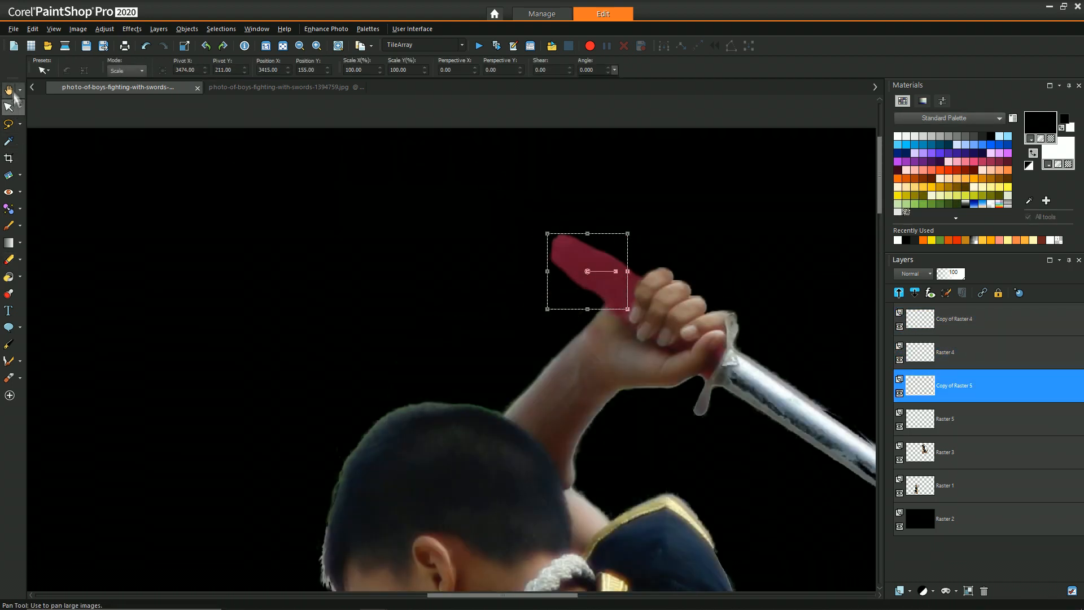
pyautogui.click(9, 259)
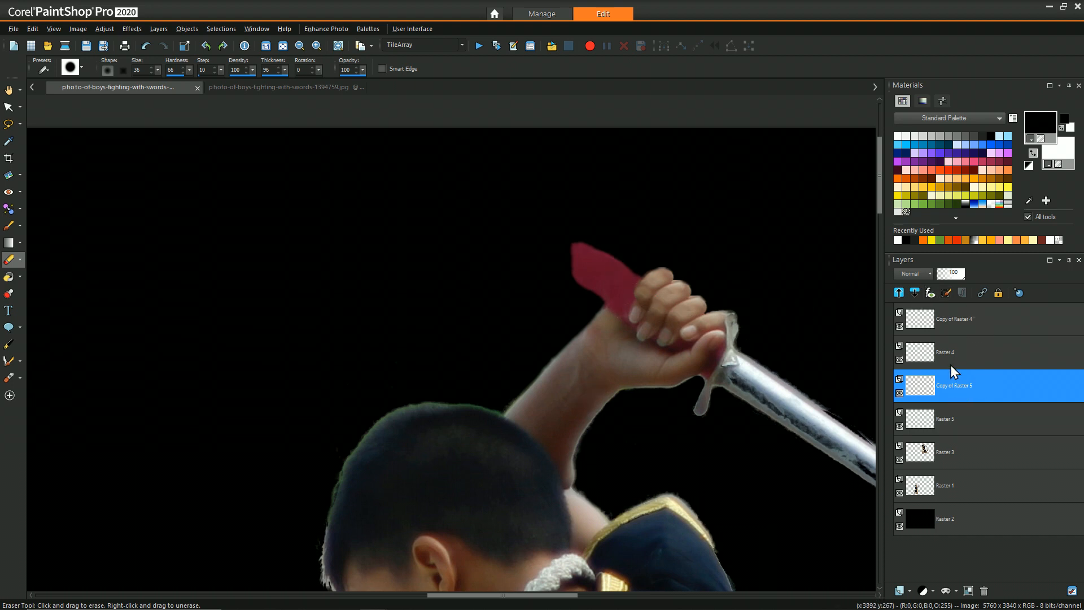
# Merge Copy of Raster 4 down into Raster 4, and merge the combined layer down into Copy of Raster 5
pyautogui.rightClick(958, 320)
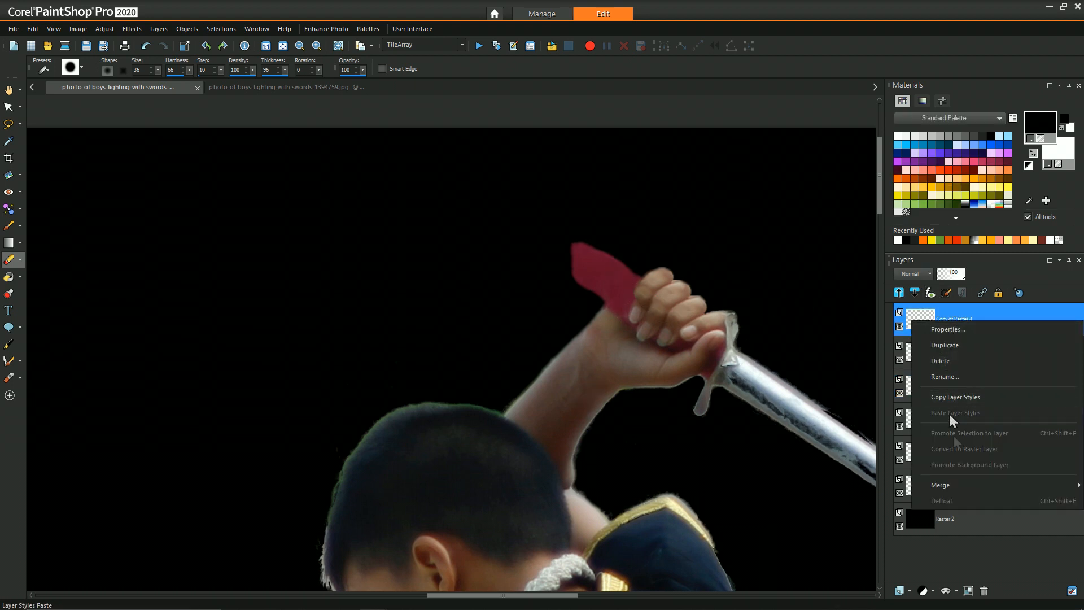
pyautogui.moveTo(961, 490)
pyautogui.click(824, 484)
pyautogui.rightClick(957, 320)
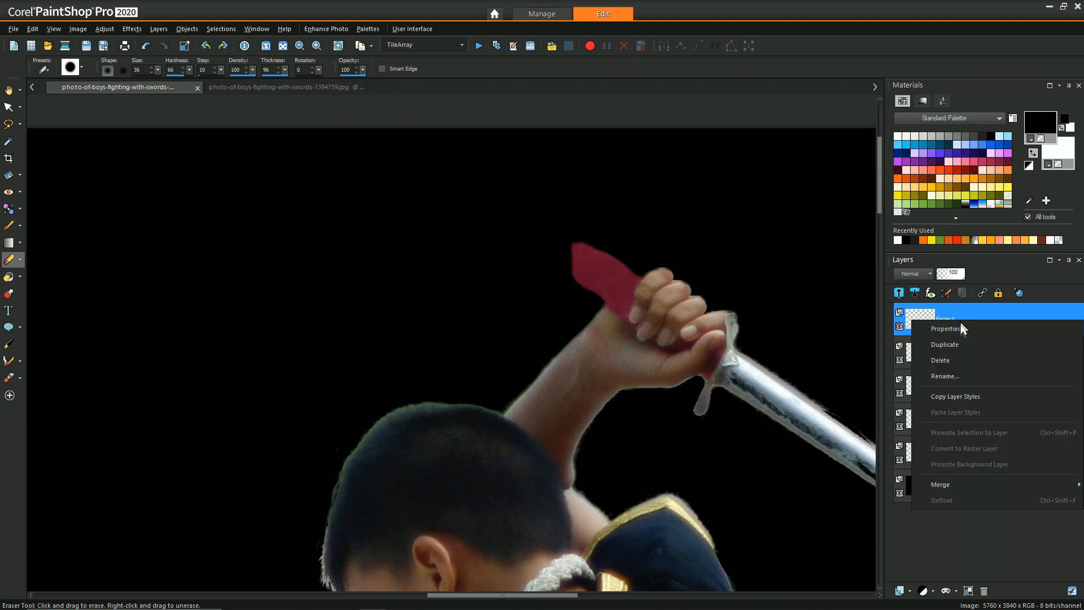
pyautogui.moveTo(927, 484)
pyautogui.click(814, 485)
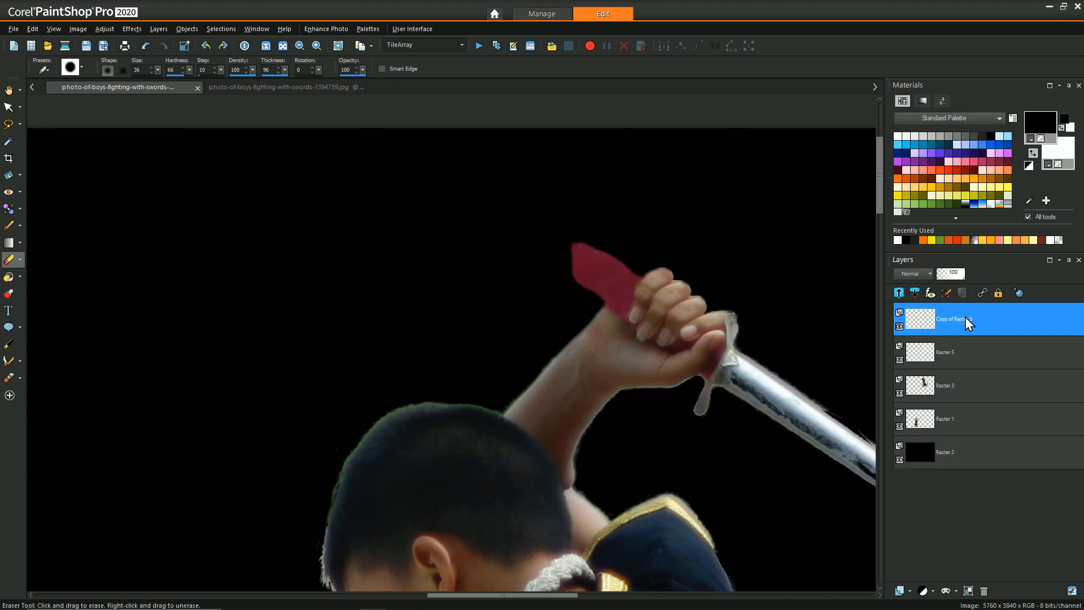
# Merge Copy of Raster 5 down into Raster 5, and merge that layer down into the jumping boy's Raster 3 layer
pyautogui.rightClick(952, 323)
pyautogui.moveTo(908, 483)
pyautogui.click(813, 486)
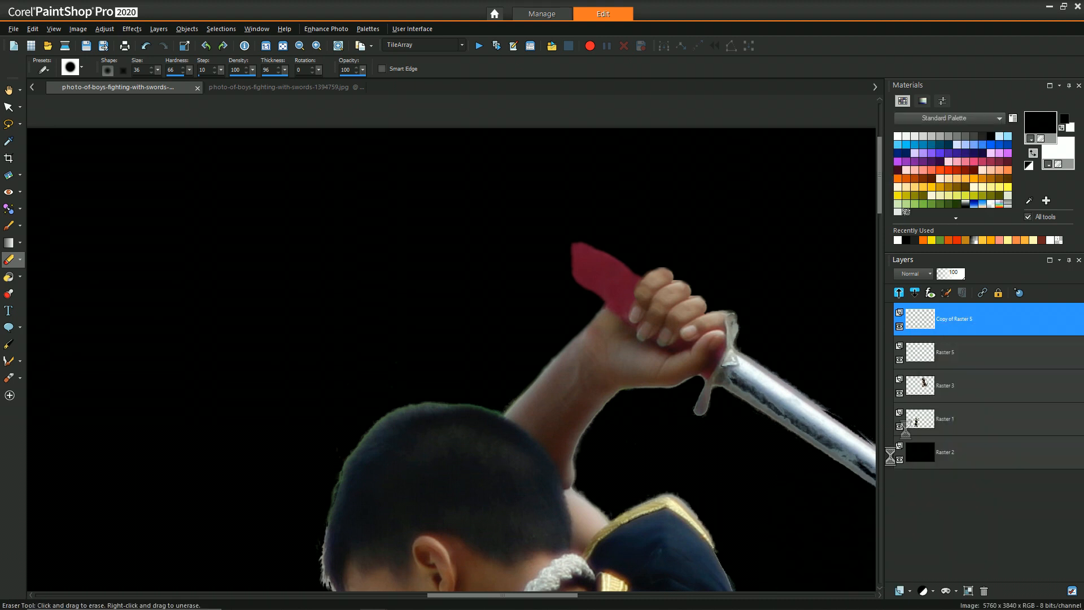
pyautogui.click(900, 327)
pyautogui.click(899, 326)
pyautogui.rightClick(943, 320)
pyautogui.moveTo(945, 483)
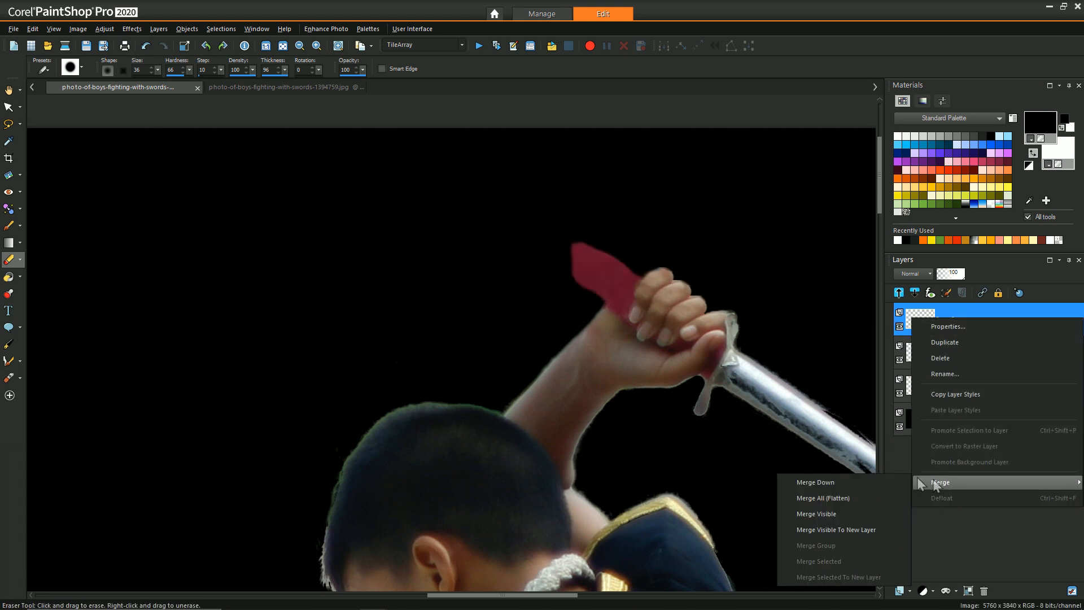
pyautogui.click(844, 481)
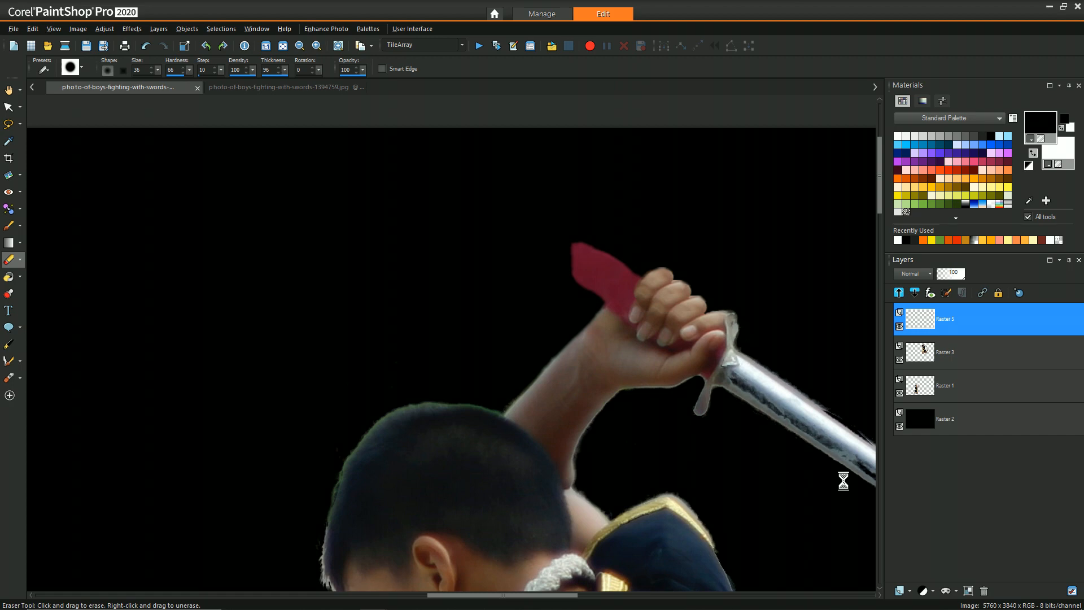
pyautogui.scroll(-2, 424, 302)
pyautogui.scroll(-3, 423, 306)
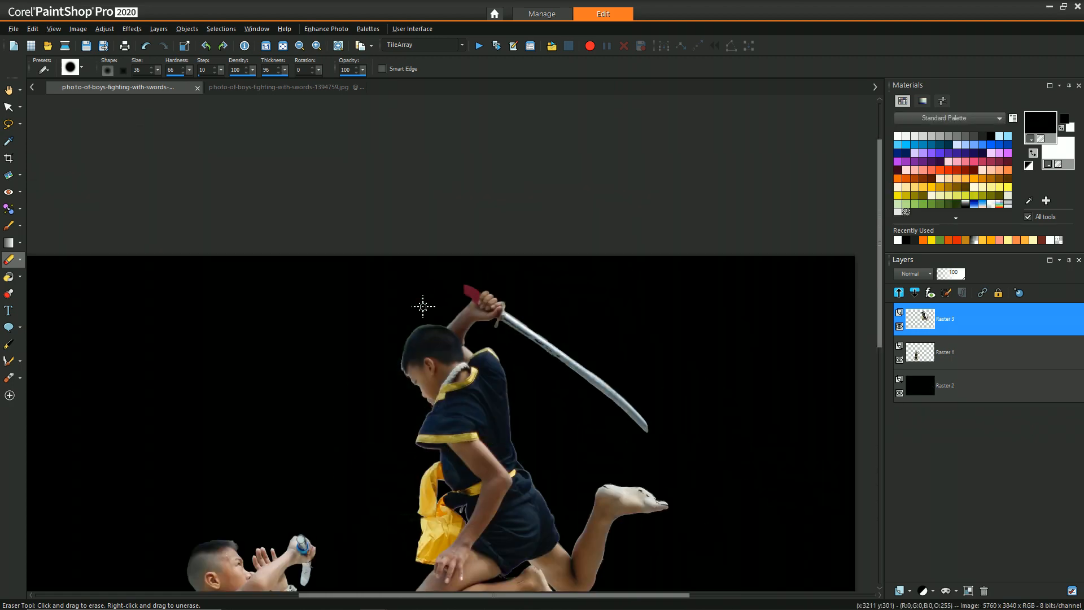